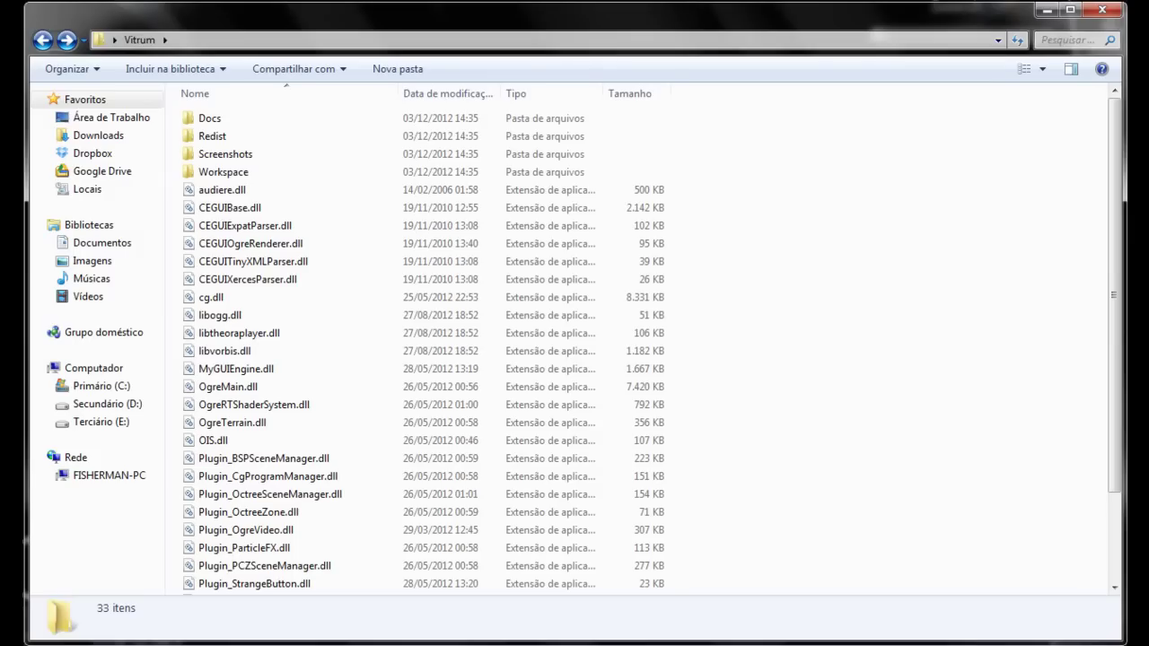
Run Vitrum Stage Editor.exe from the Vitrum game folder
scroll(422, 351, down, 2)
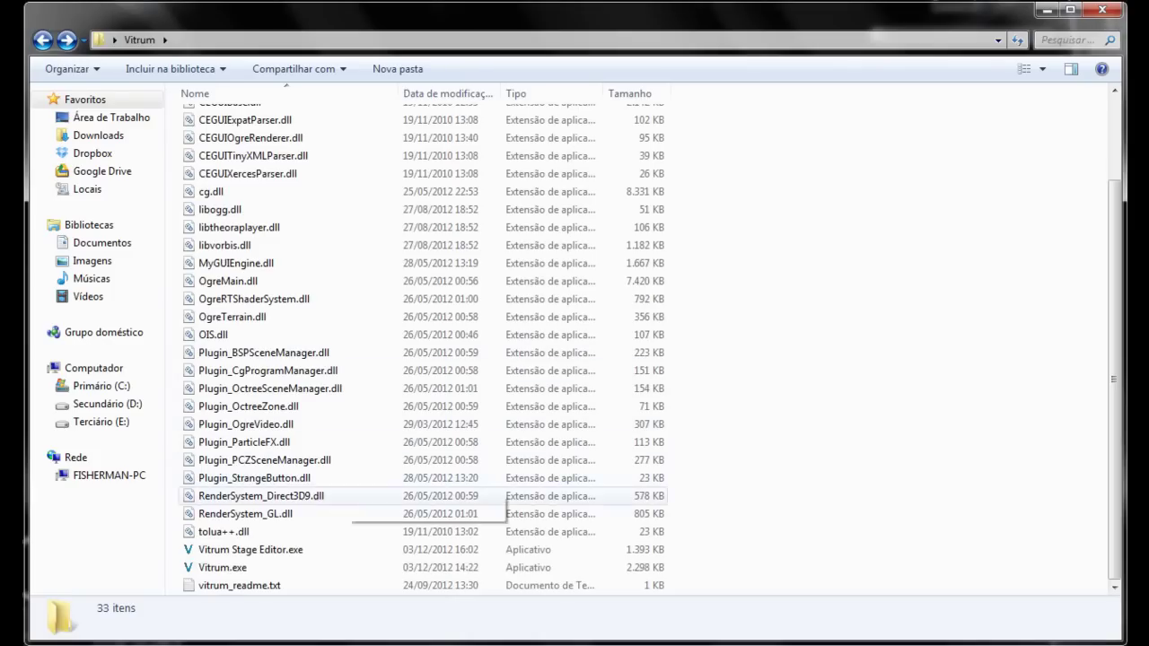
click(222, 567)
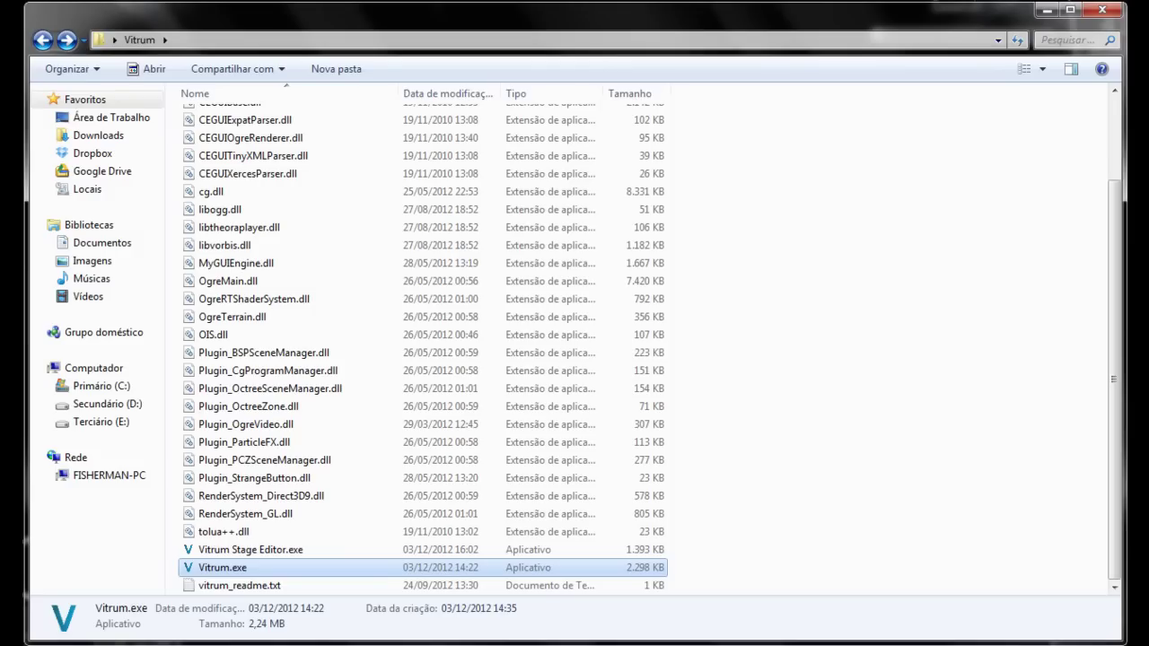
click(251, 550)
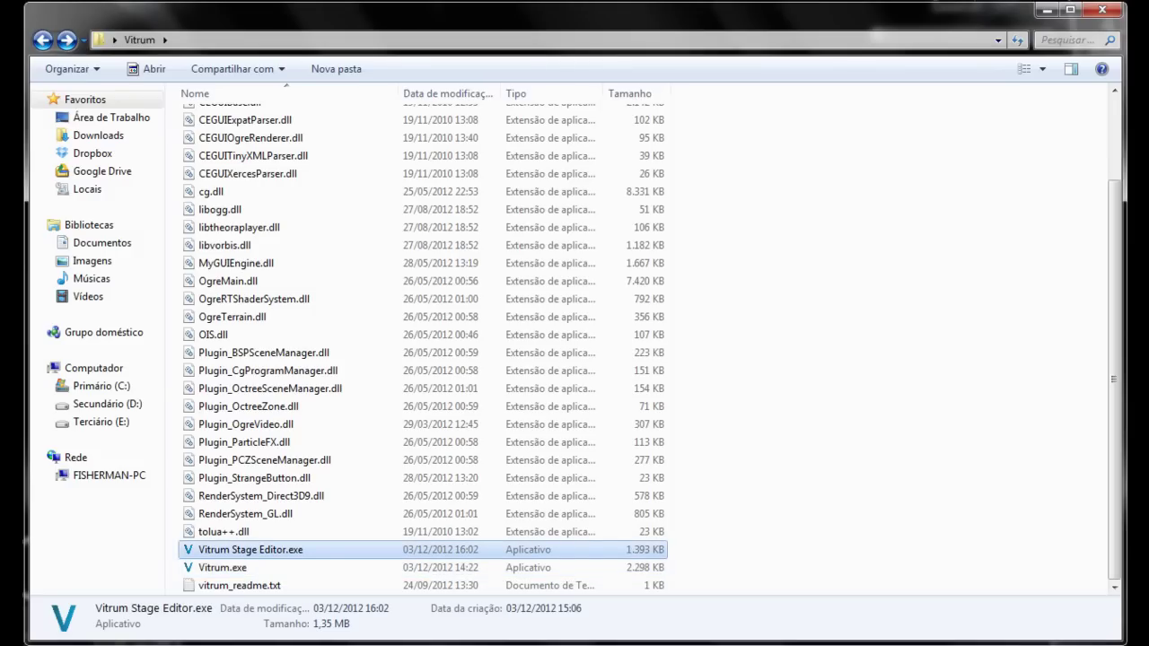
key(Return)
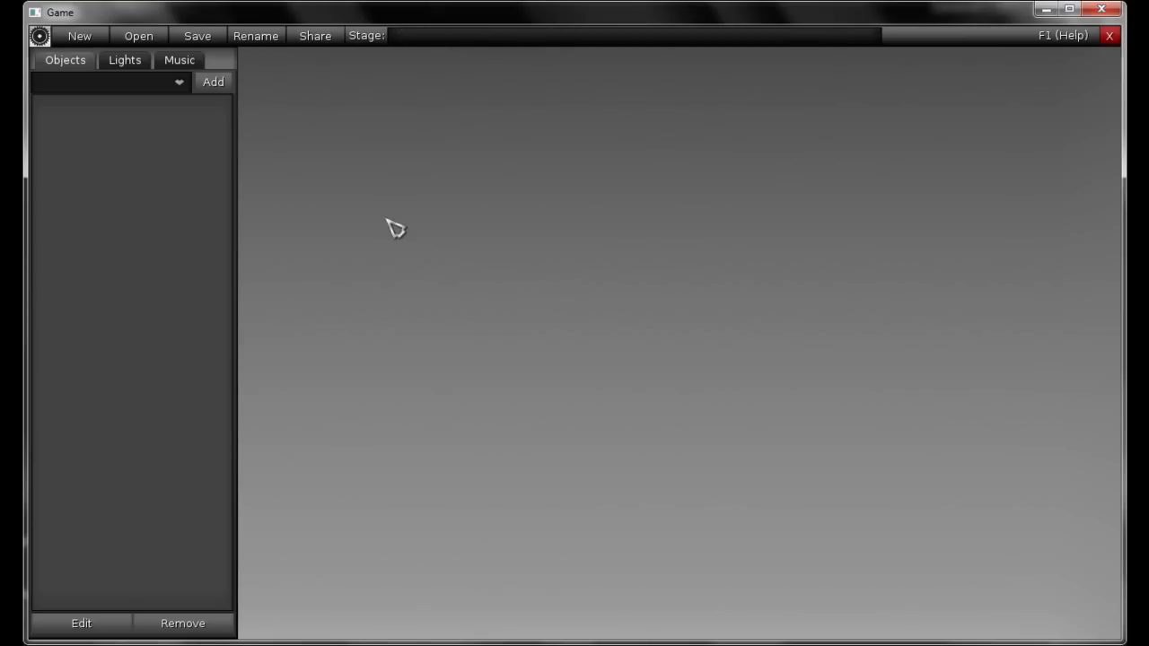
click(41, 36)
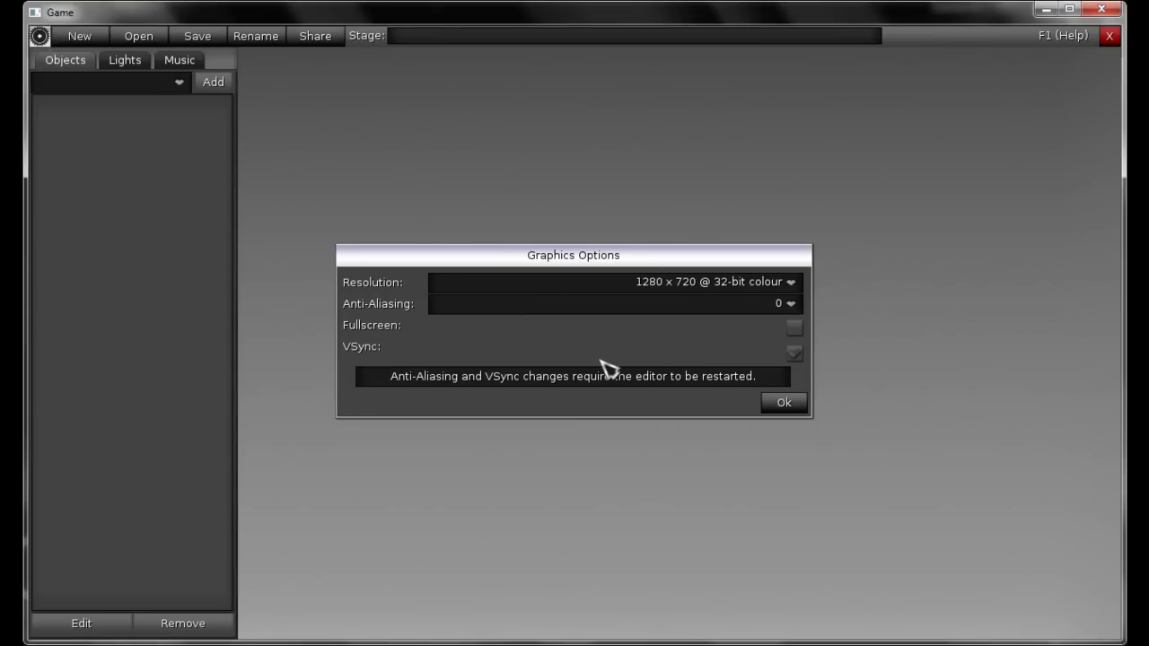
click(784, 408)
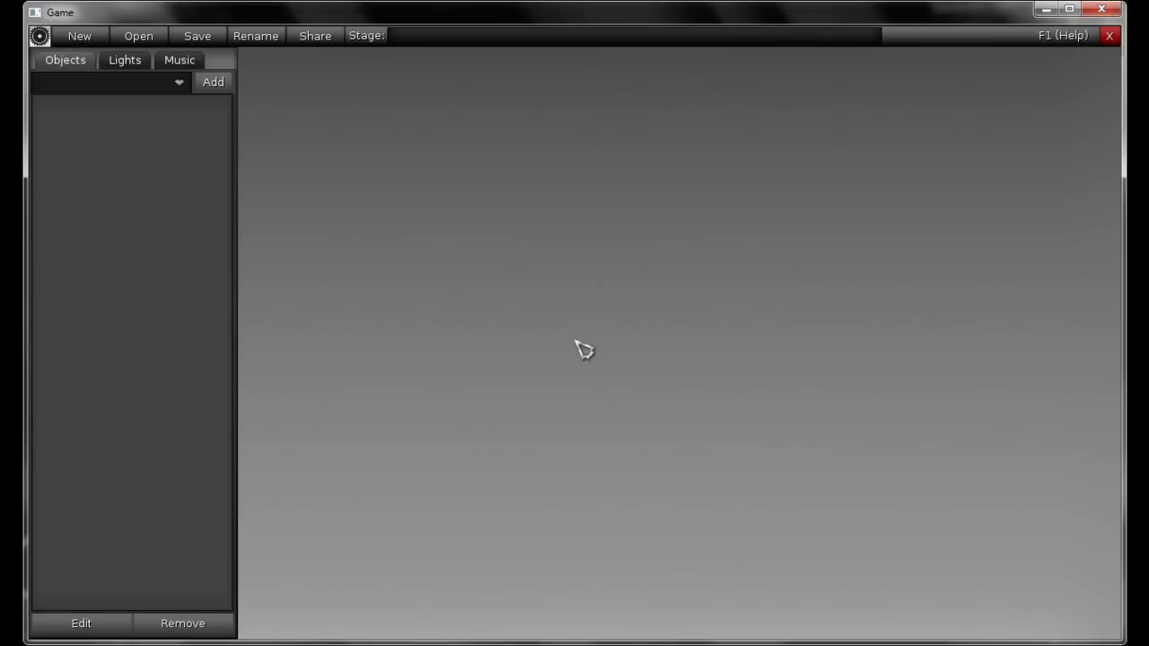
click(90, 38)
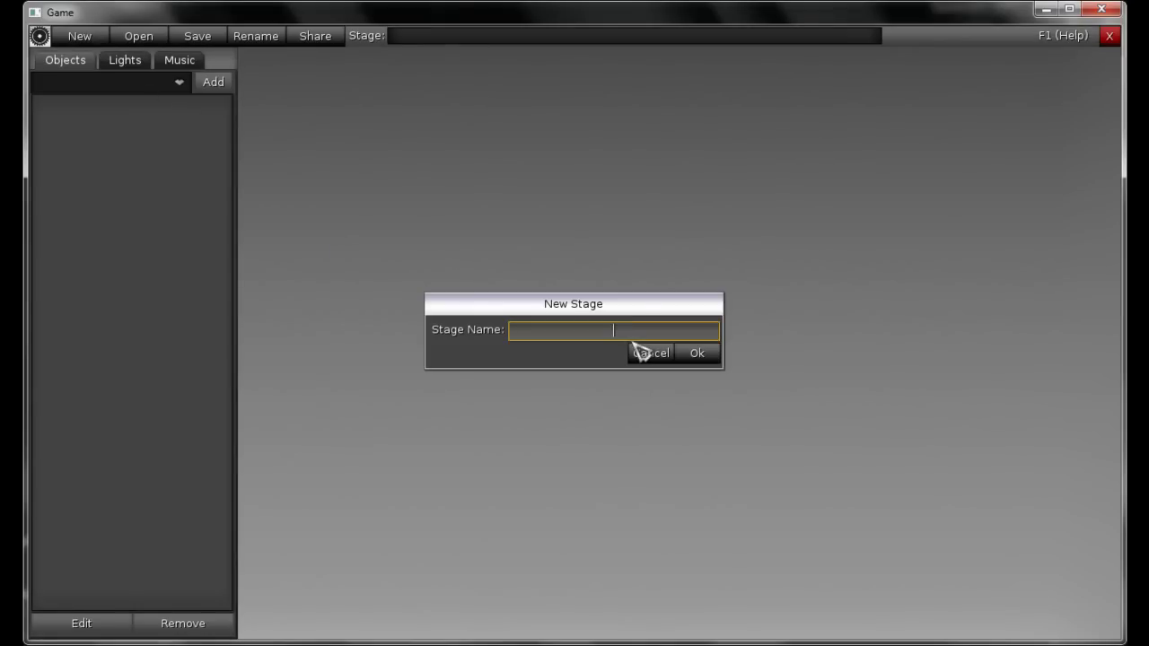
text(new)
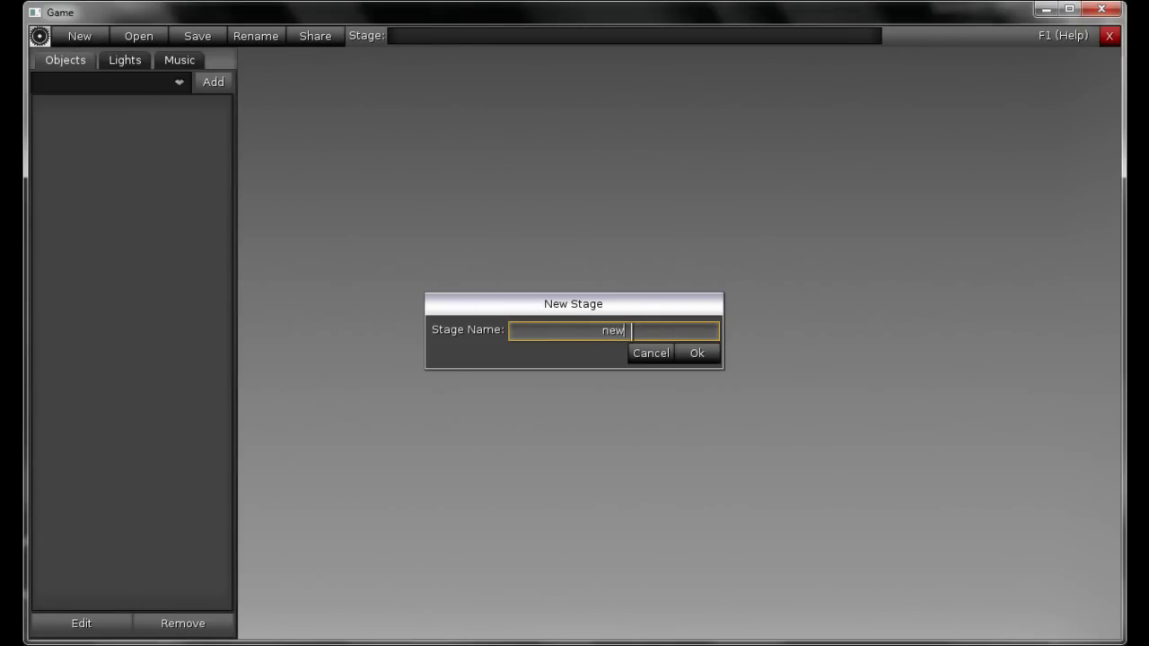
text(stage)
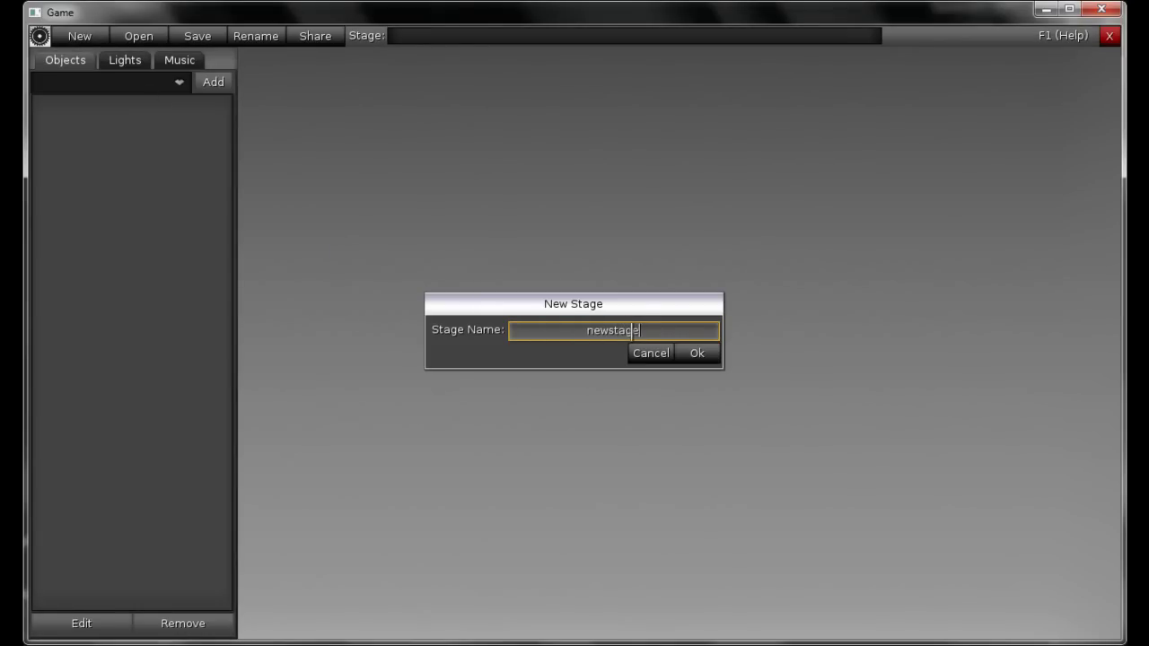
click(653, 359)
click(141, 35)
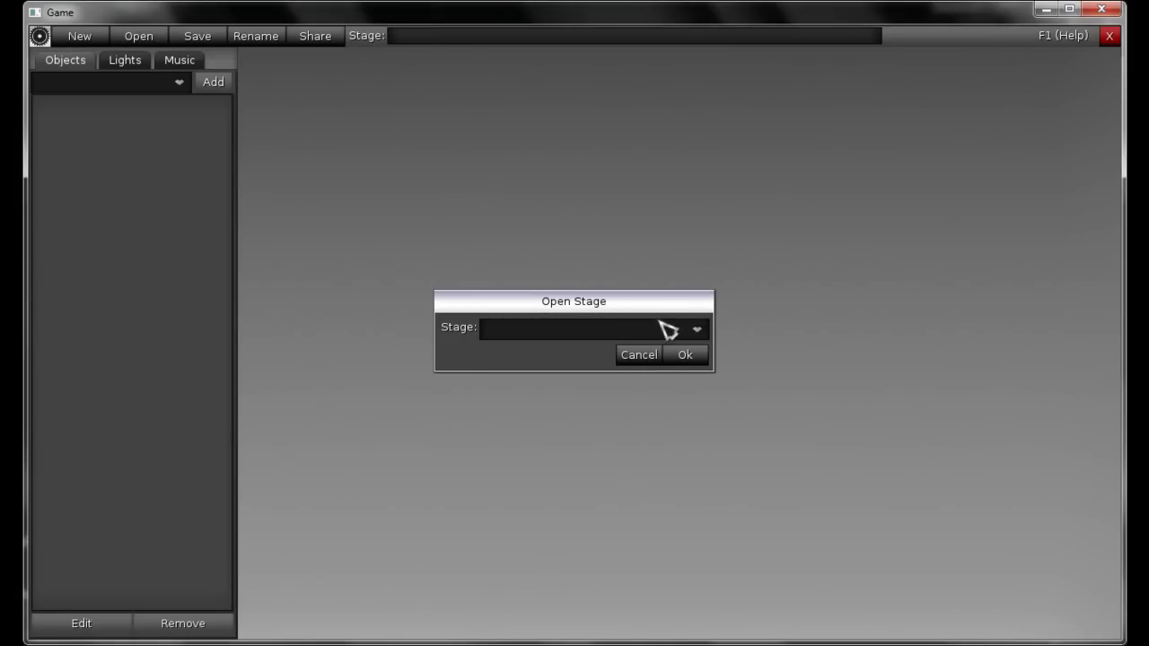
click(702, 334)
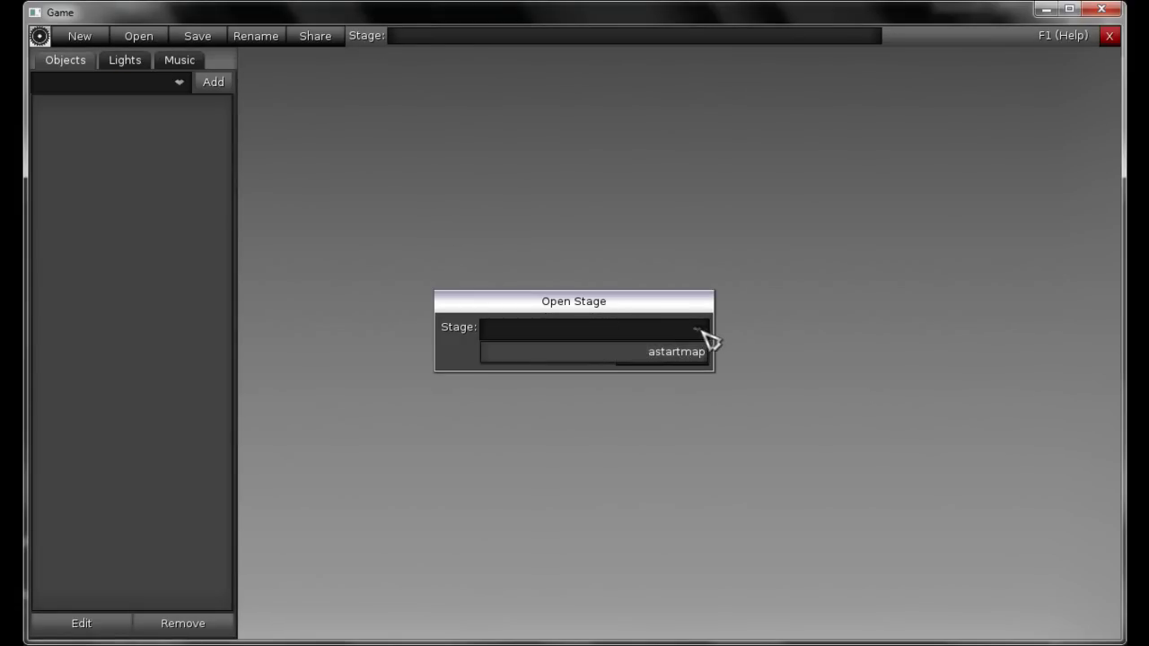
click(708, 336)
click(661, 359)
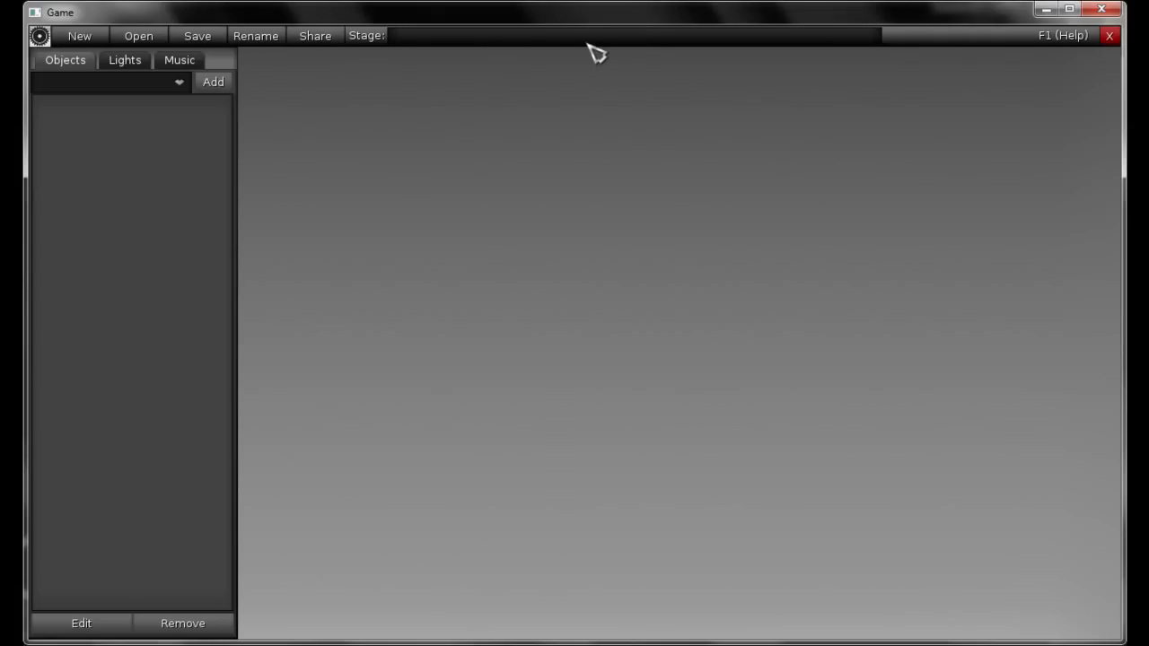
Check the controls help, then create a new empty stage called 'newstage'
click(1069, 42)
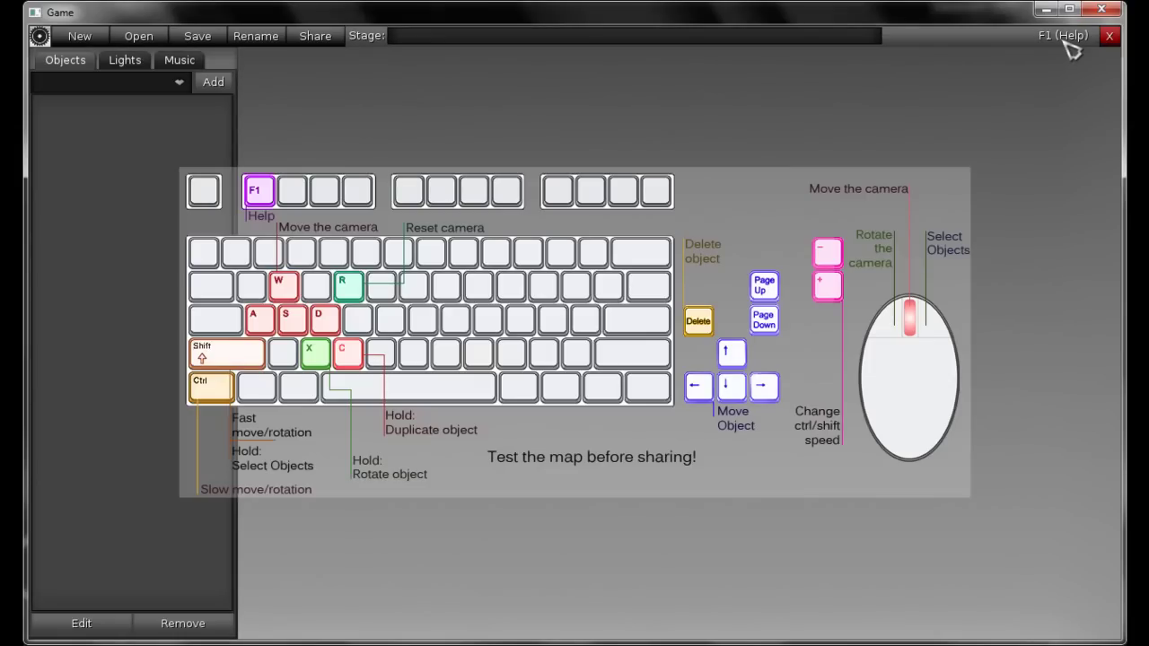
click(1068, 42)
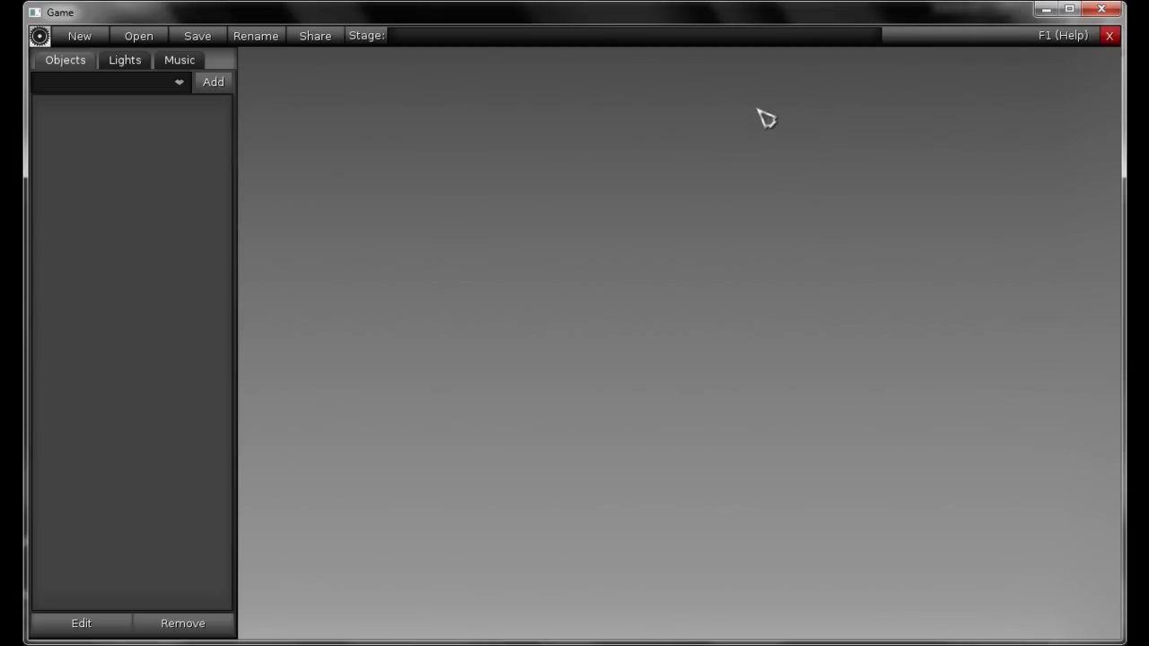
click(89, 39)
click(635, 329)
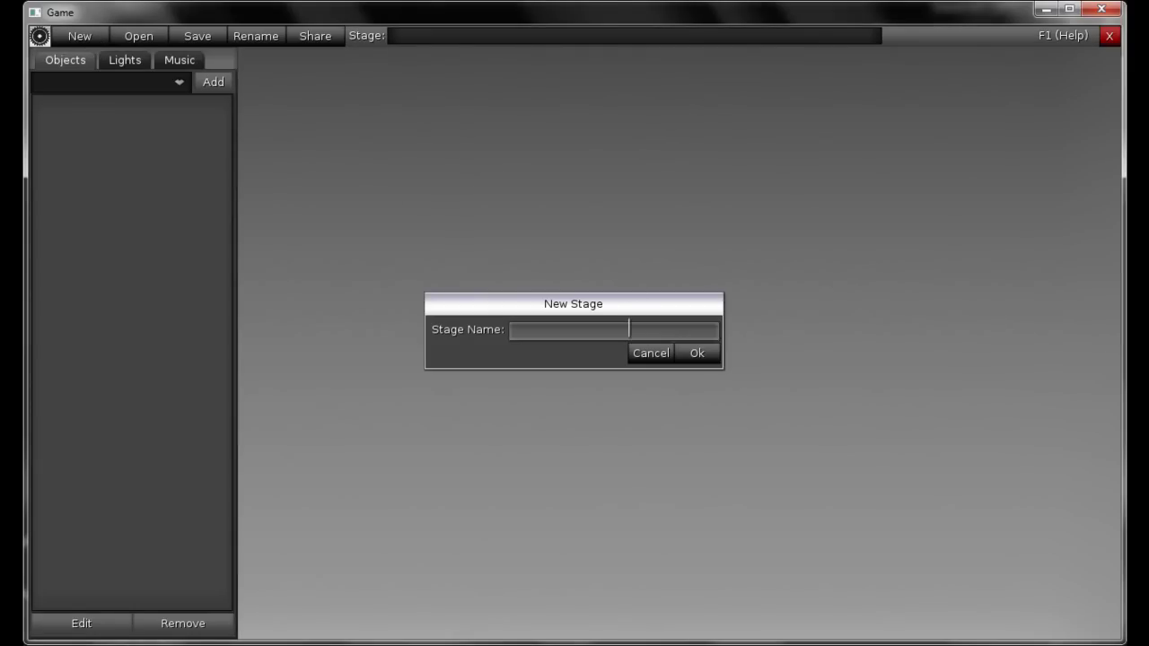
text(newstage)
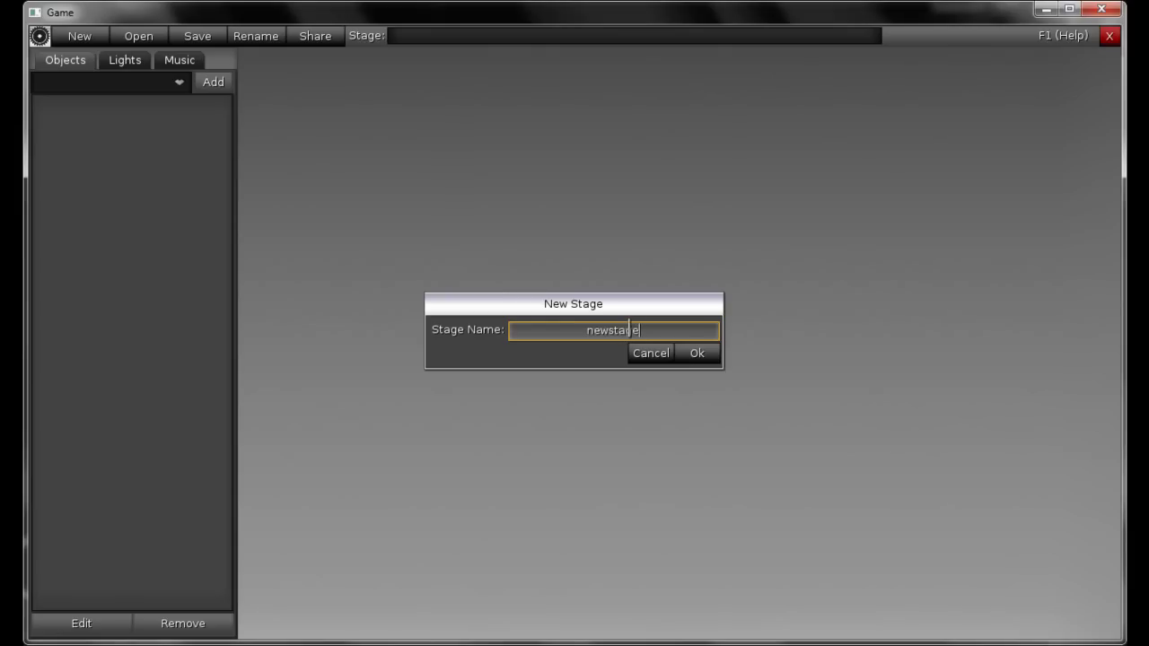
click(718, 351)
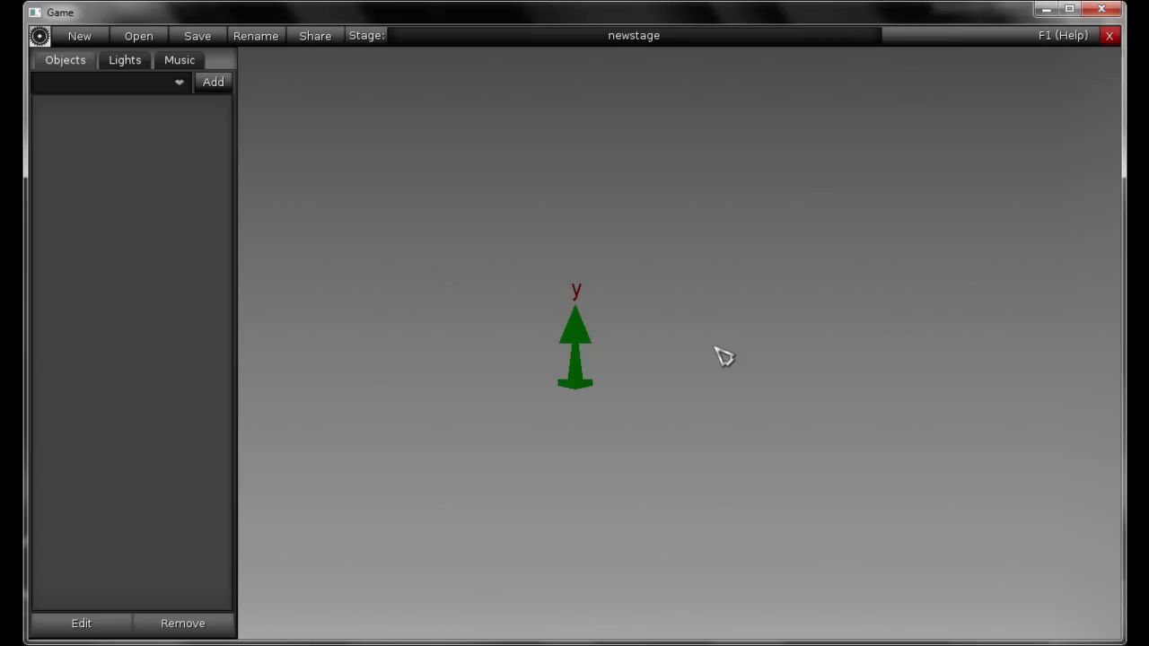
Open the saved sci-fi corridor stage astartmap
click(159, 41)
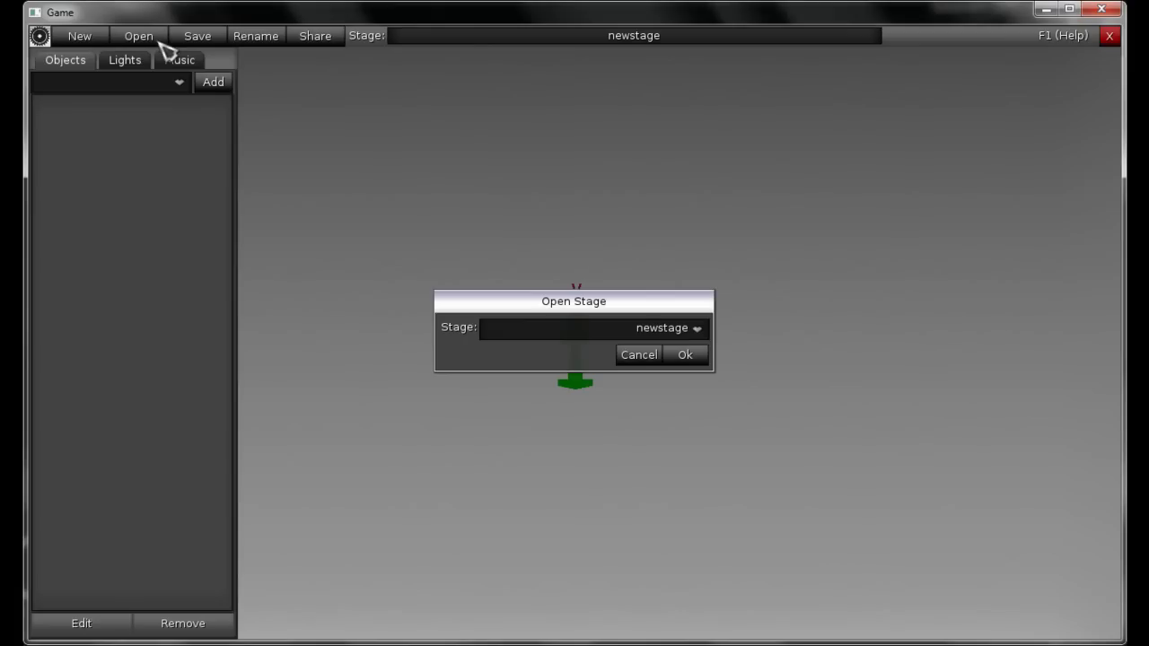
click(698, 332)
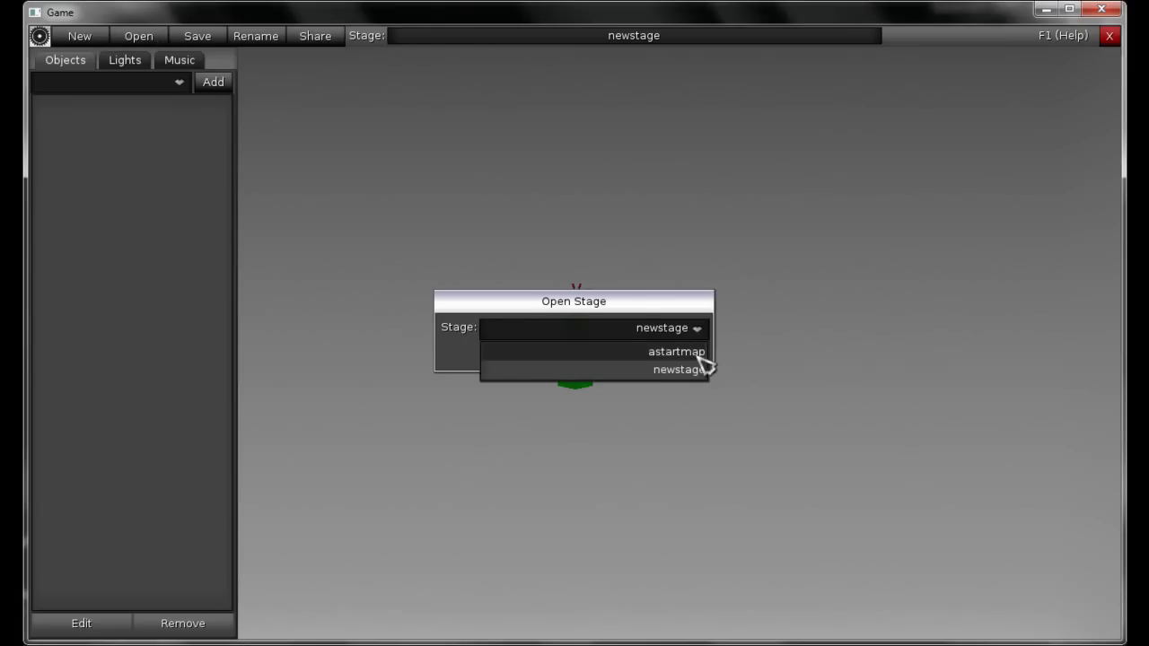
click(699, 353)
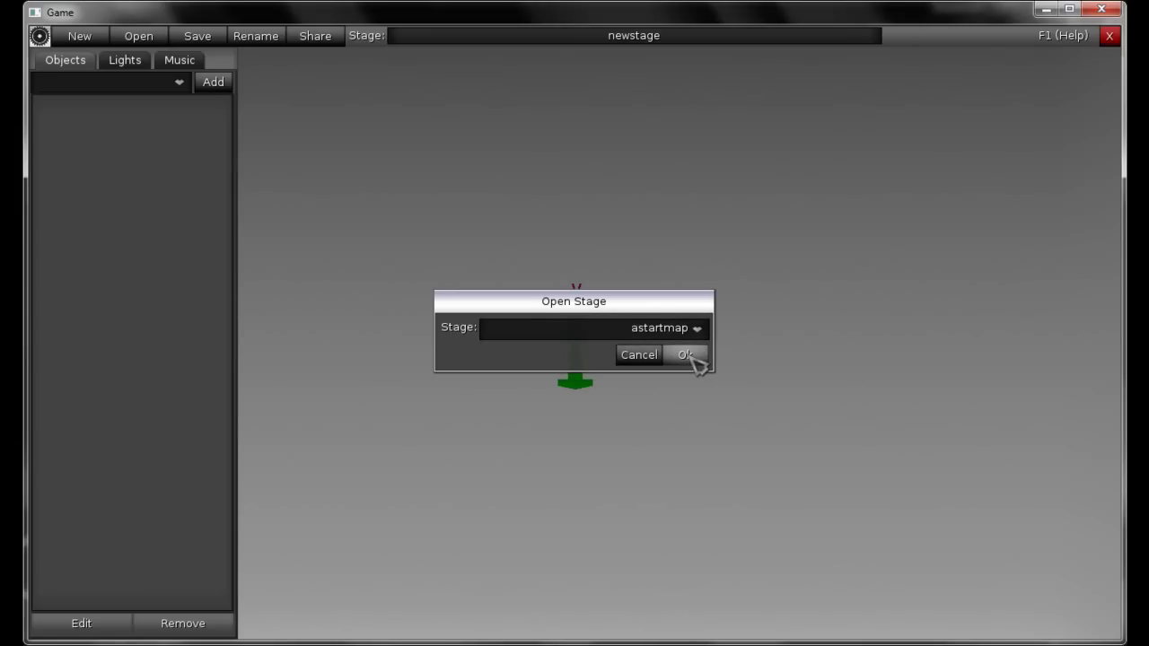
click(685, 356)
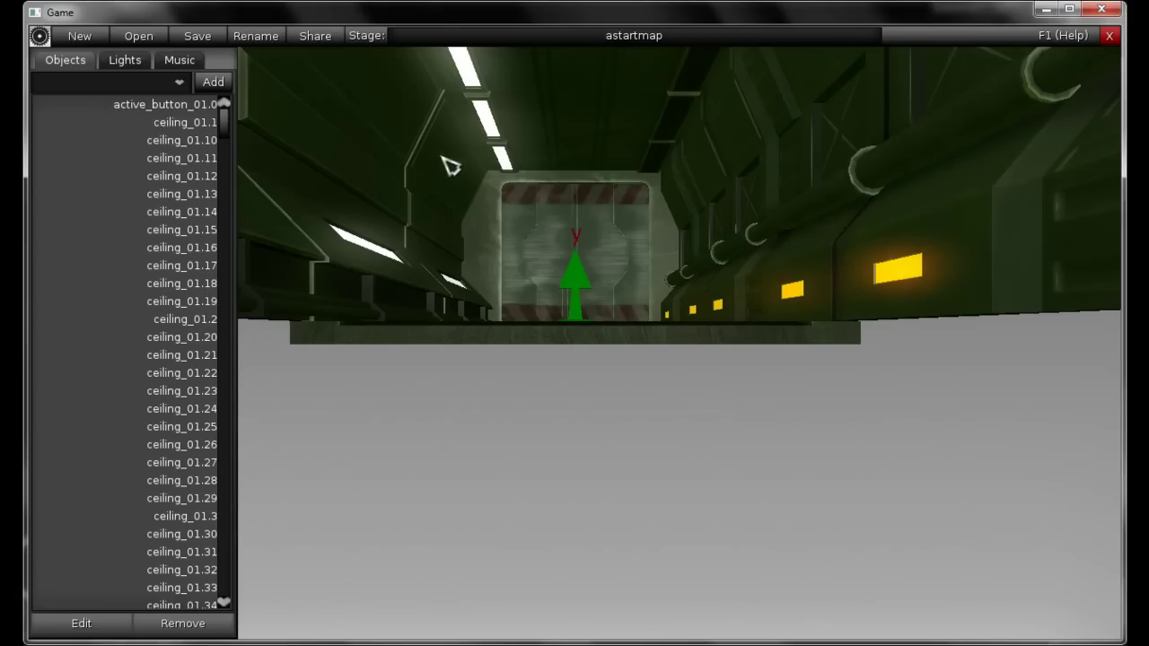
Rename the stage to 'newstage', overwriting the existing newstage
click(256, 38)
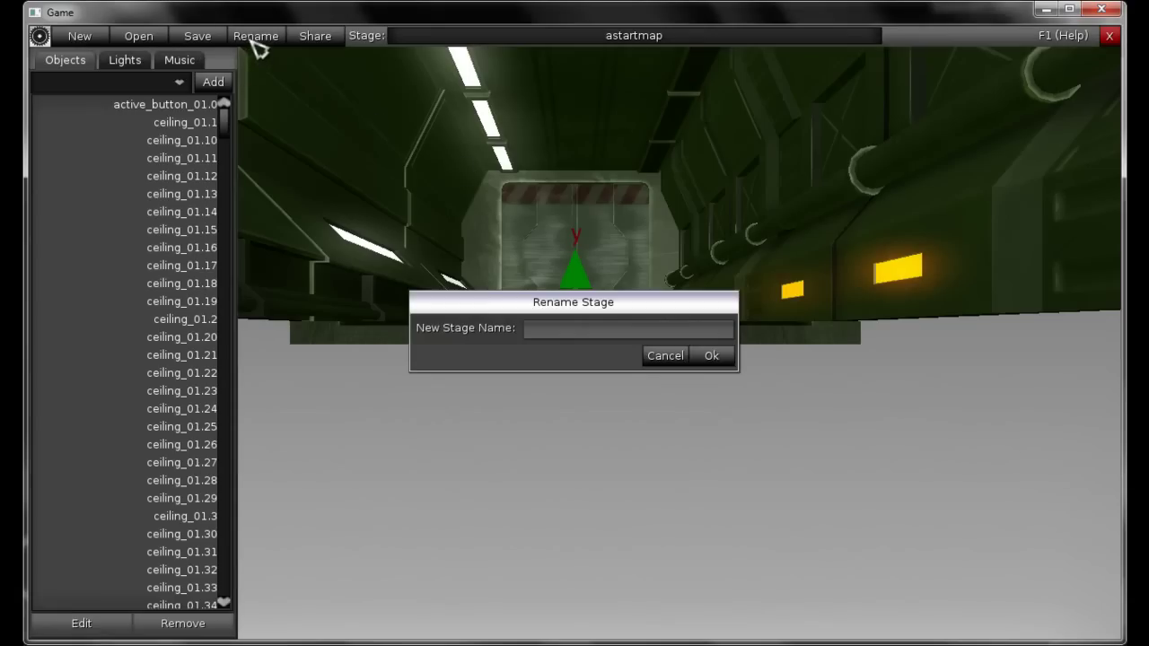
click(595, 330)
text(newstage)
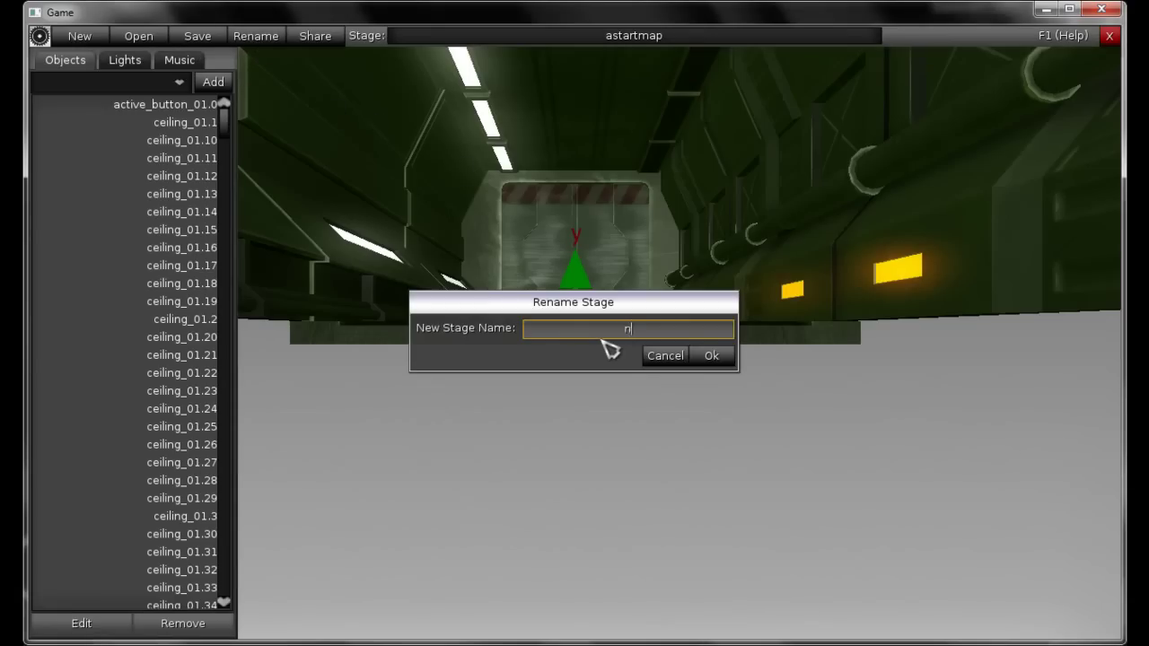
click(724, 357)
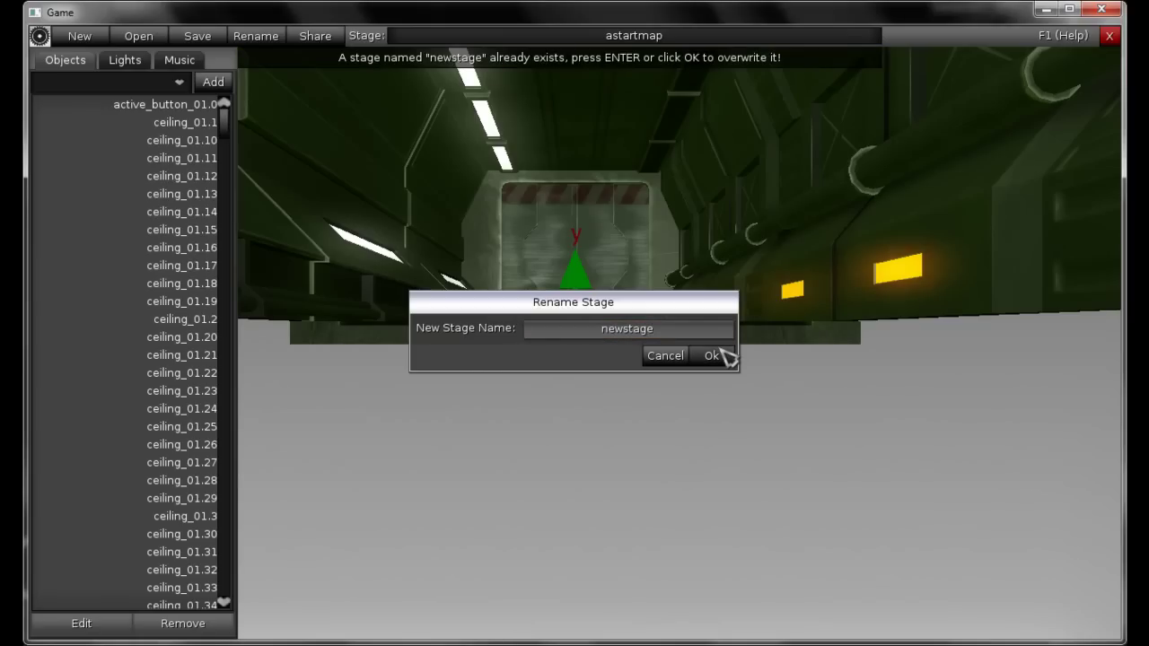
click(723, 356)
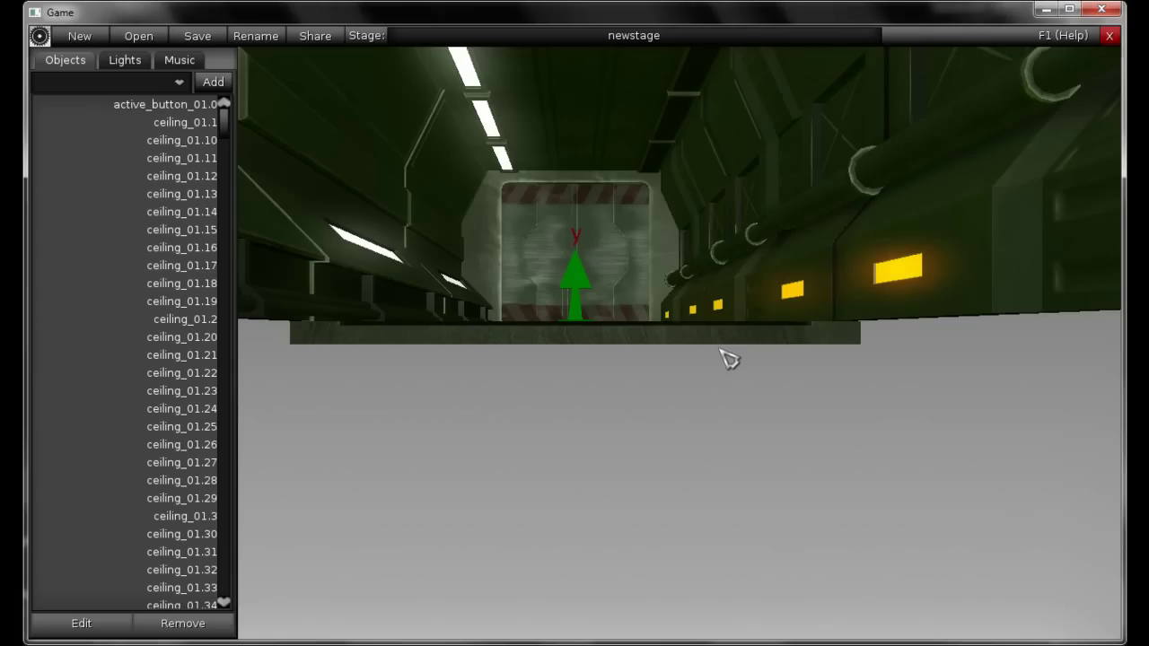
key(F1)
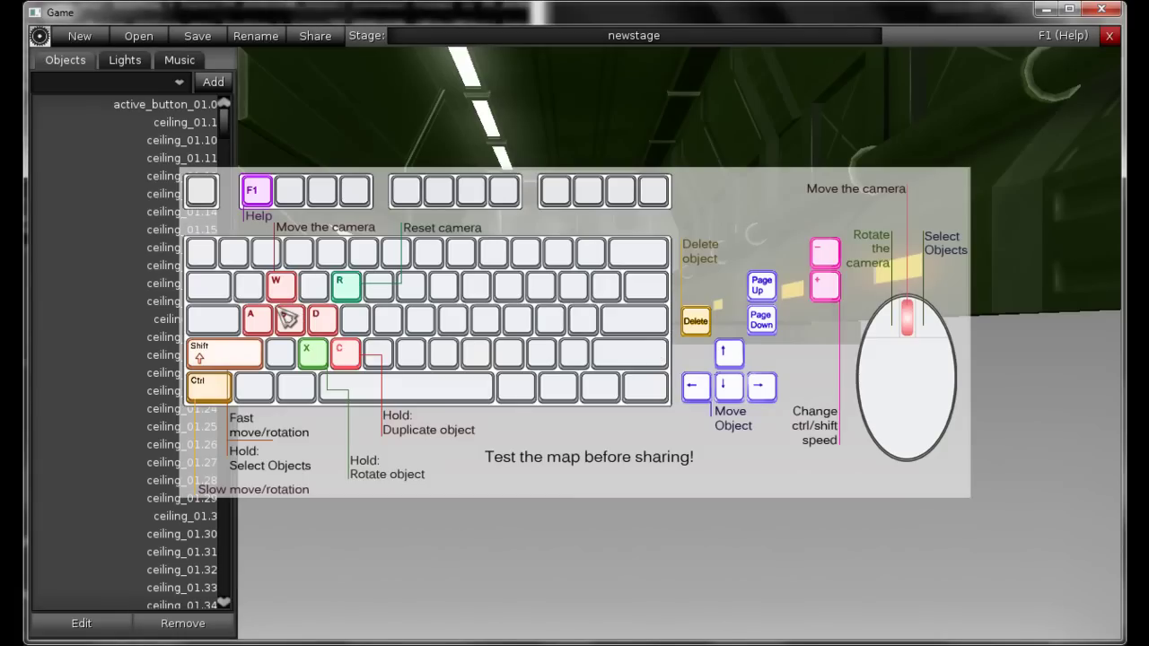
key(F1)
key(F1)
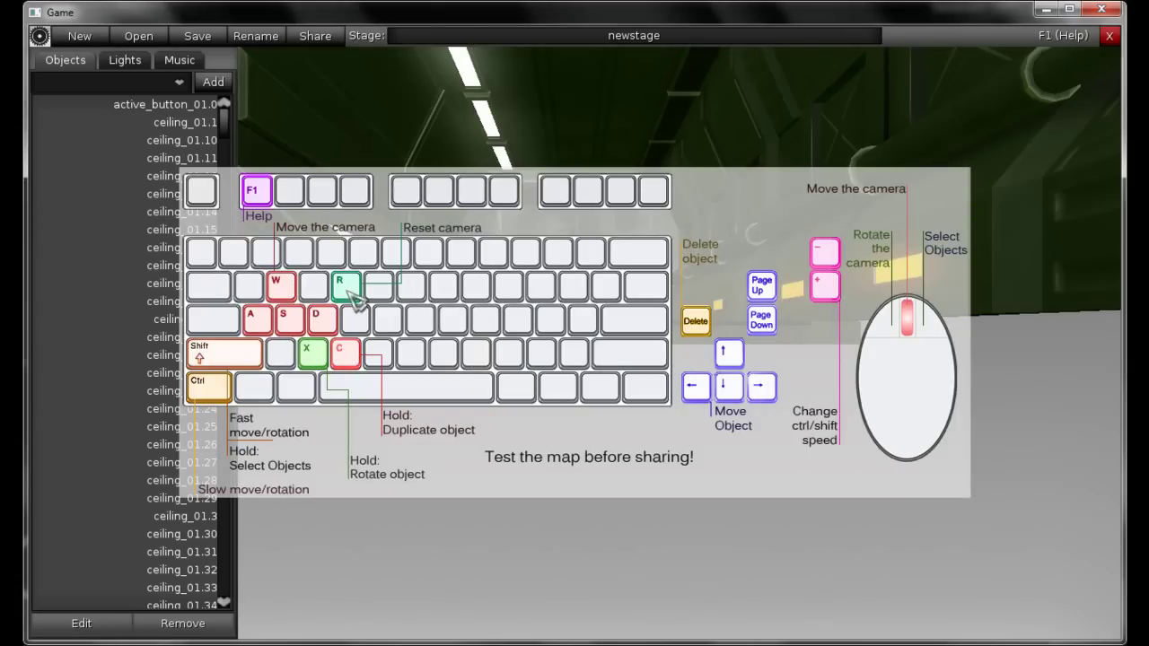
click(900, 308)
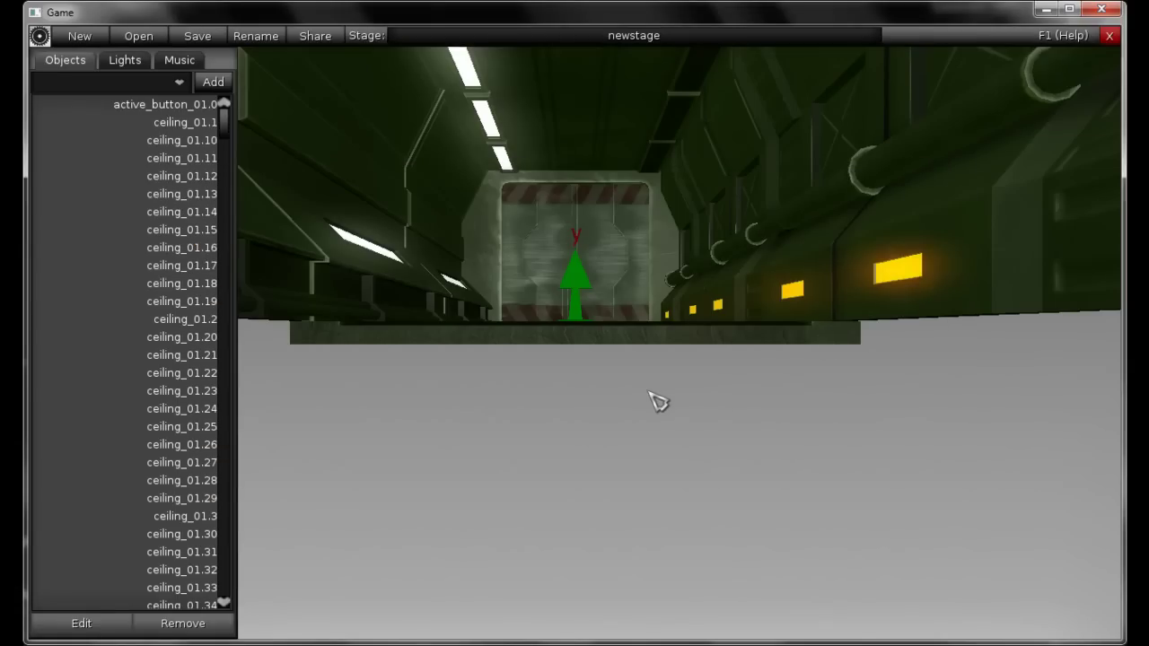
scroll(656, 400, up, 3)
key(Page_Up)
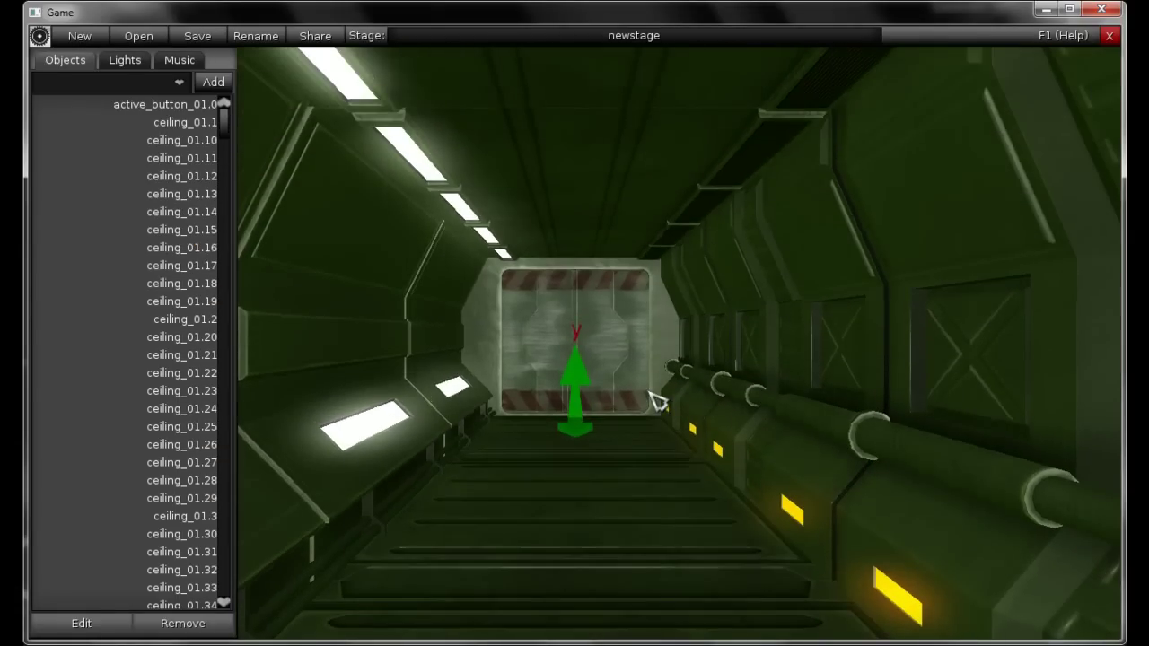
key(Page_Down)
key(Page_Up)
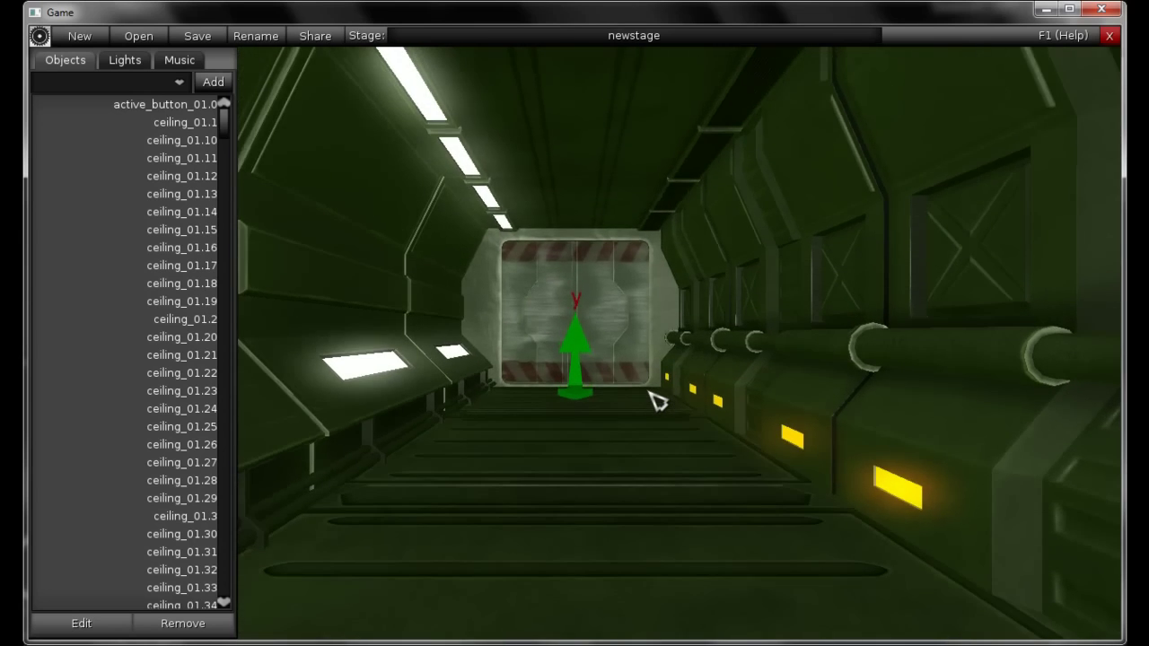
key(Up)
key(Left)
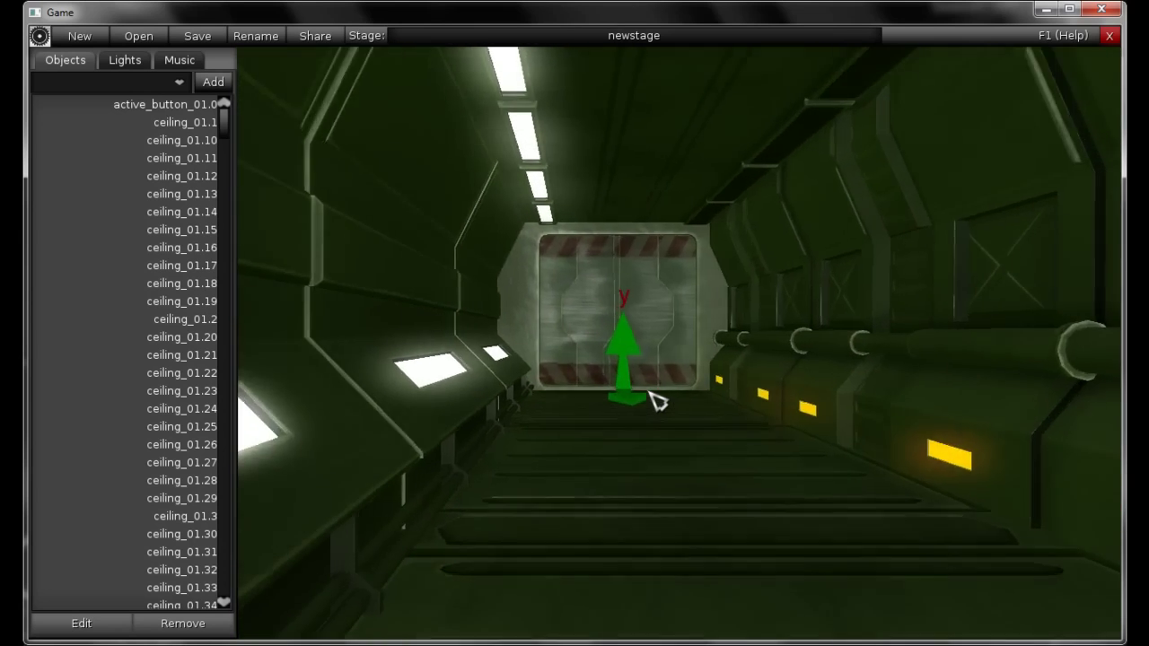
key(Down)
right_drag(575, 432, 580, 403)
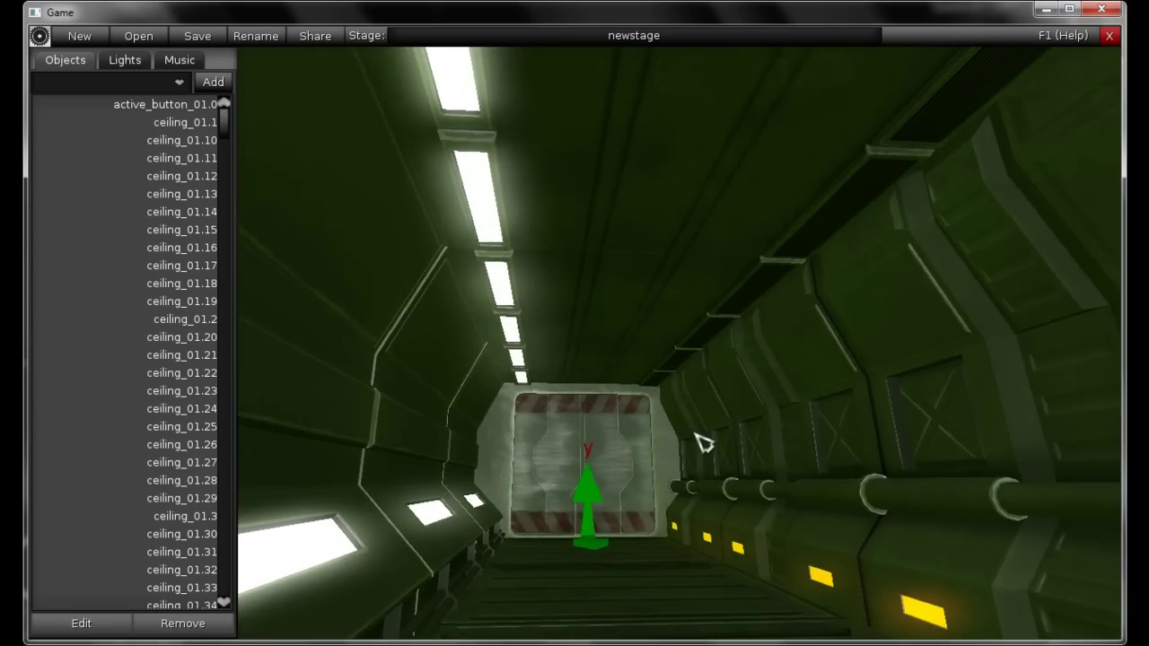
right_drag(703, 442, 698, 457)
key(Up)
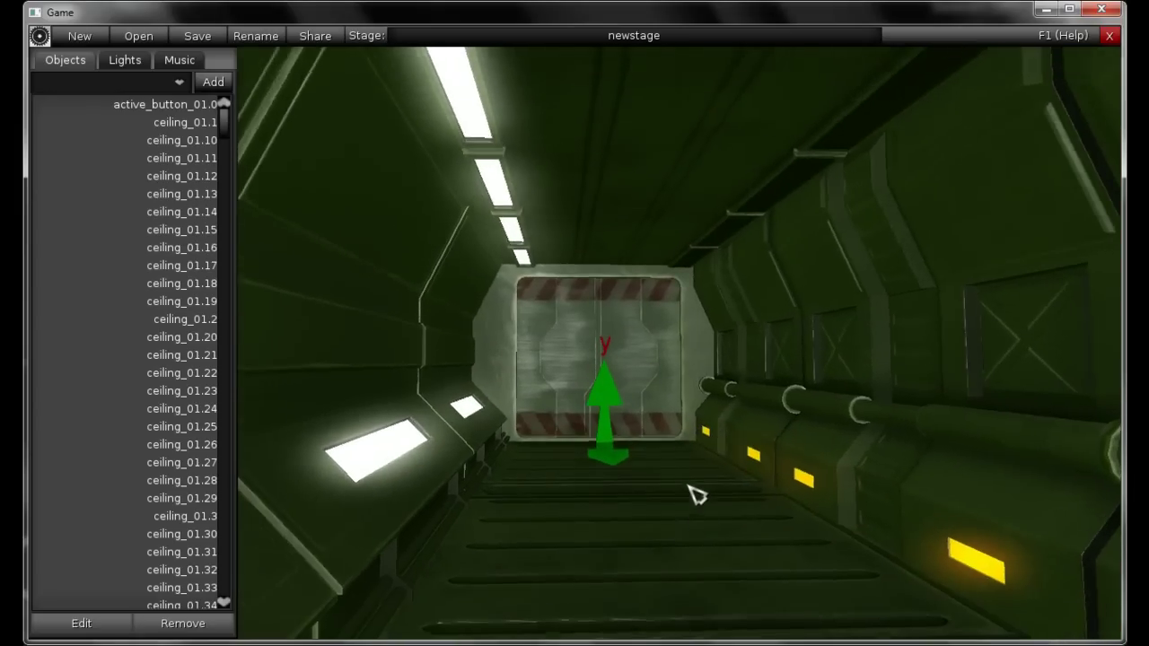
key(F1)
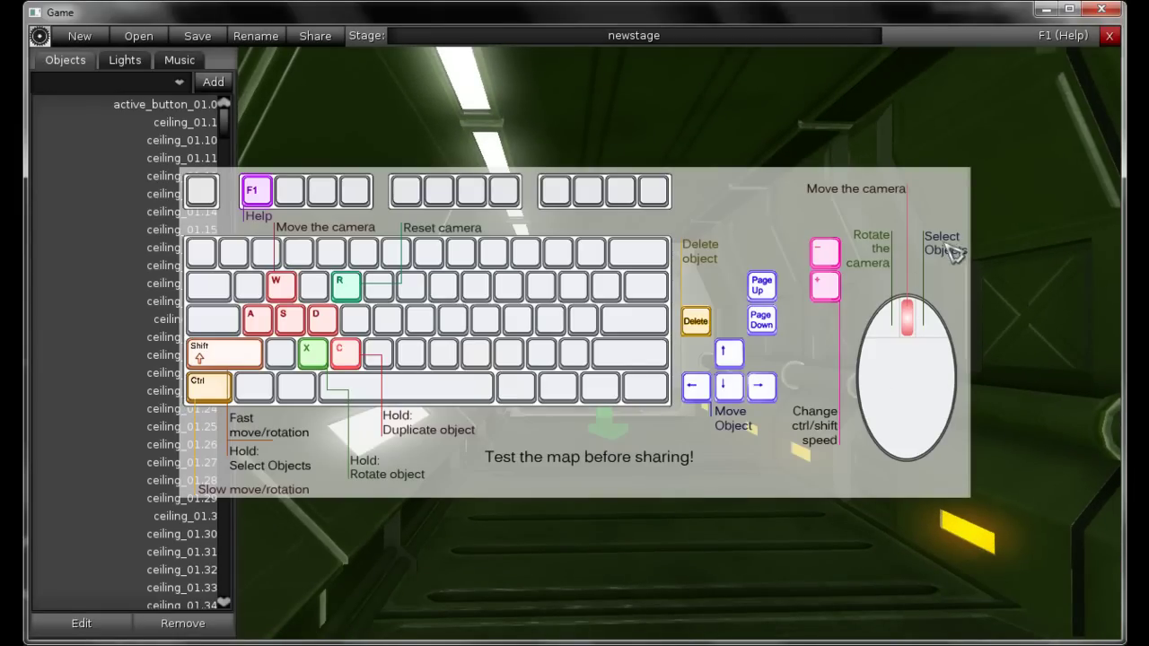
key(F1)
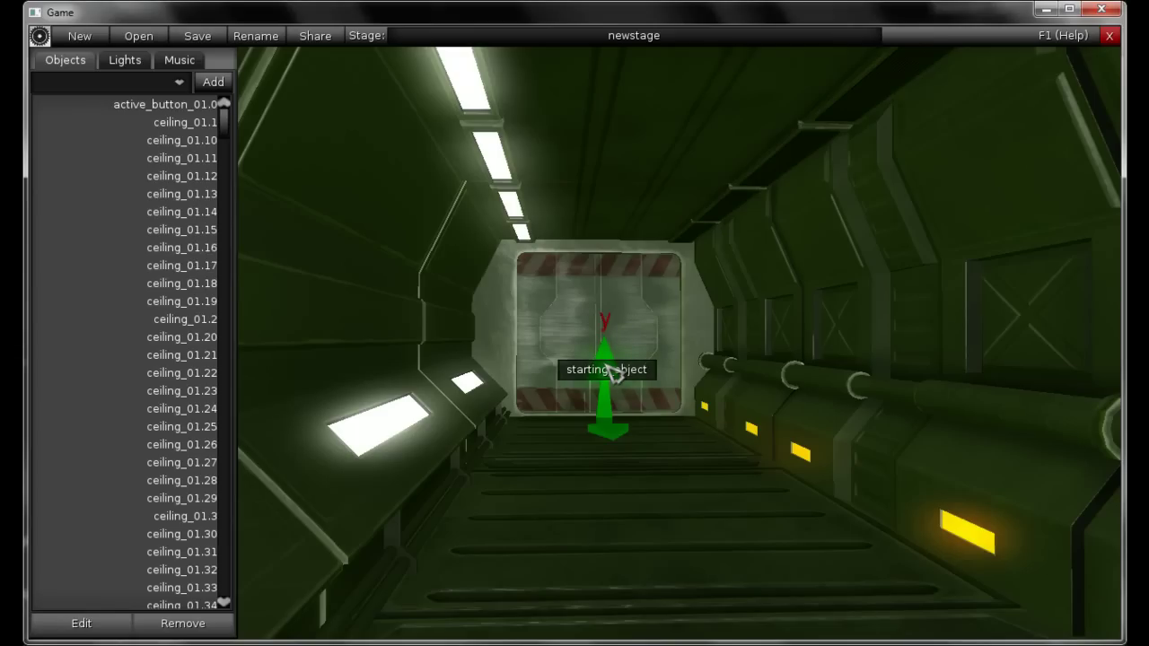
Add a laser_gun object to the corridor and bring up the controls help
scroll(654, 428, up, 5)
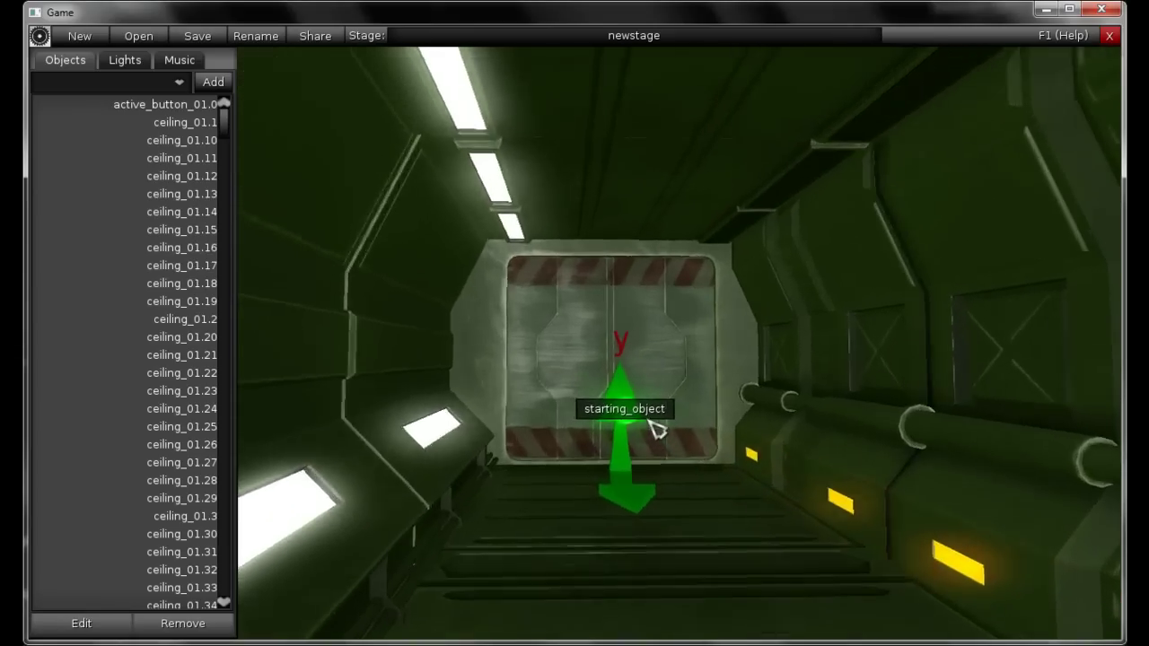
click(180, 82)
drag(184, 126, 188, 199)
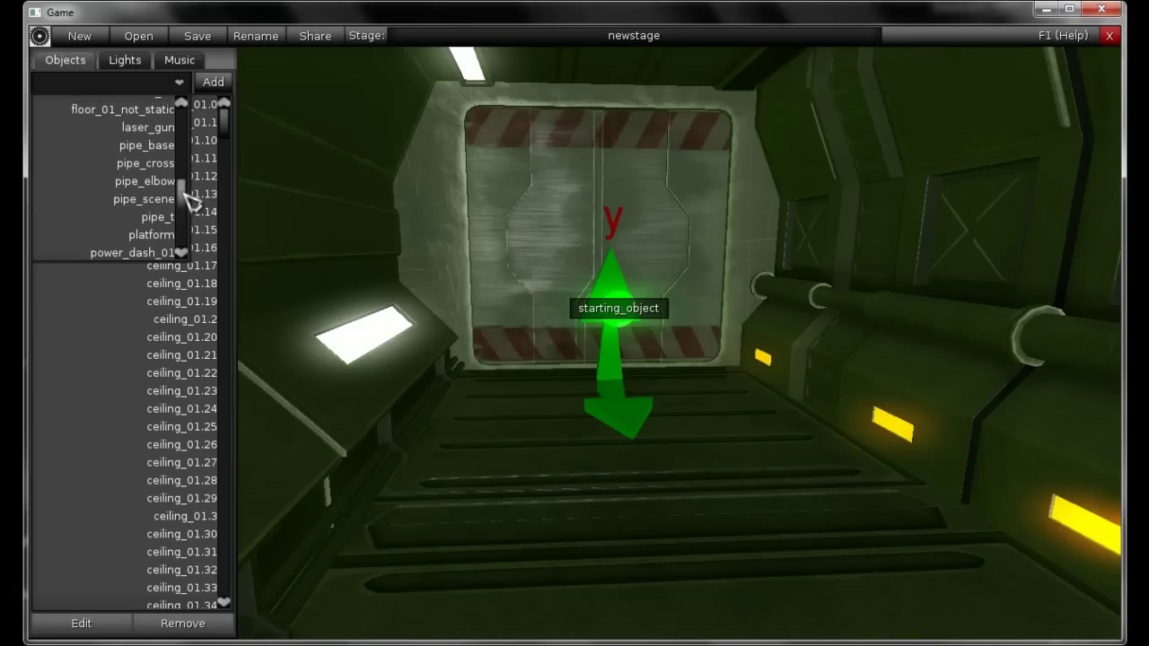
click(178, 128)
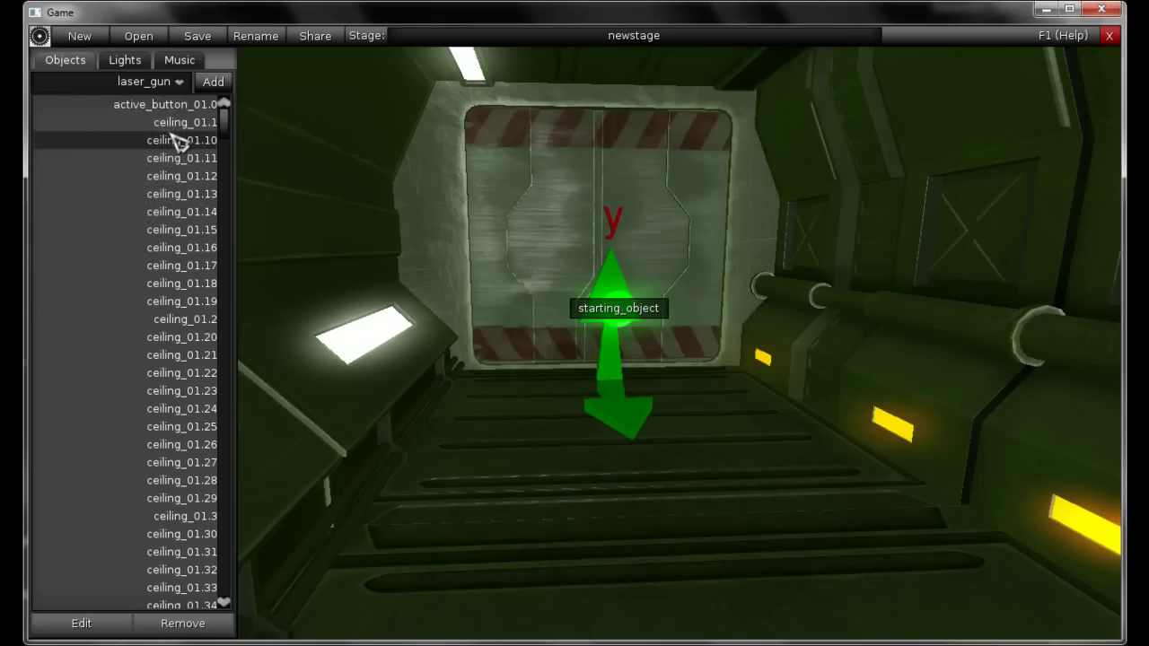
click(213, 82)
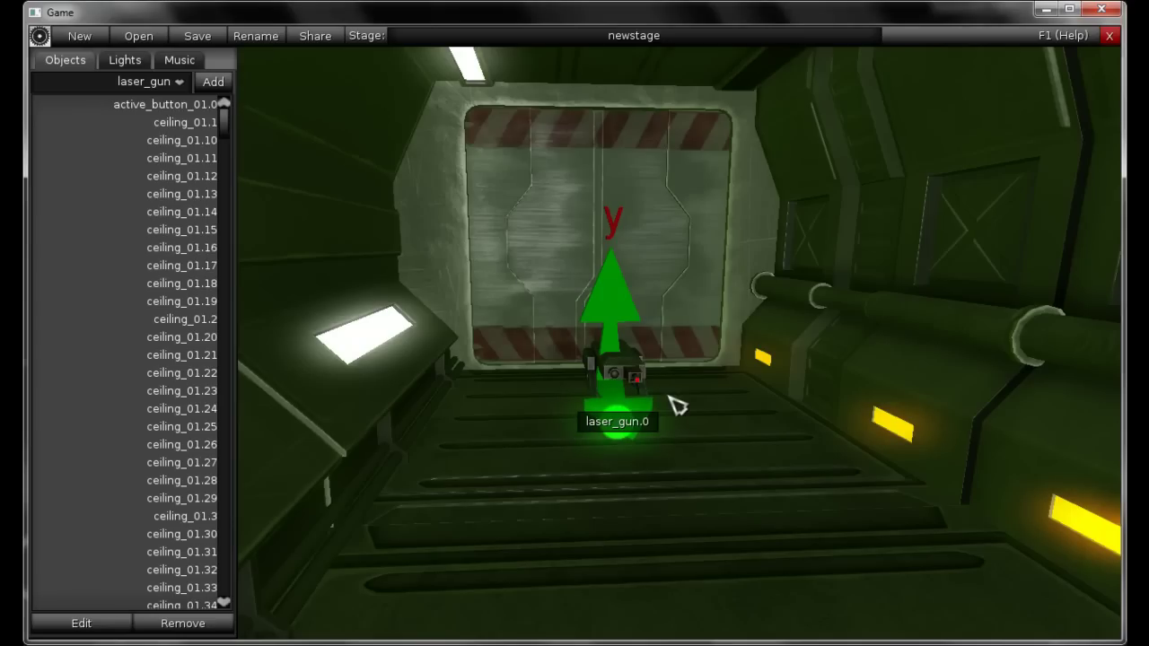
key(F1)
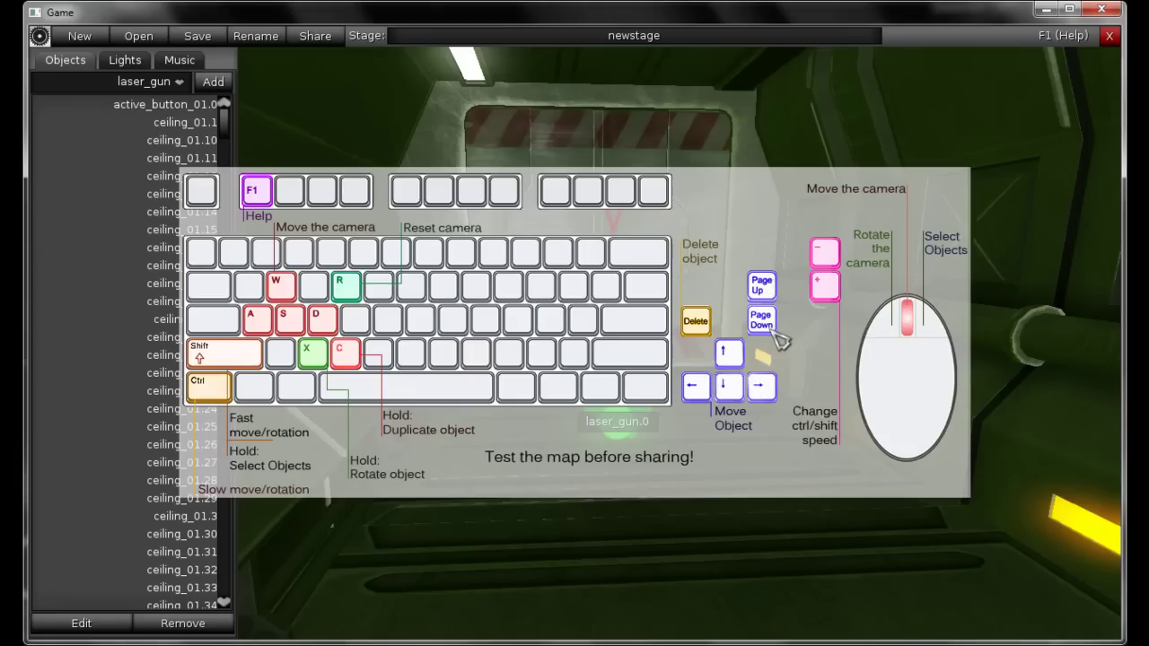
key(F1)
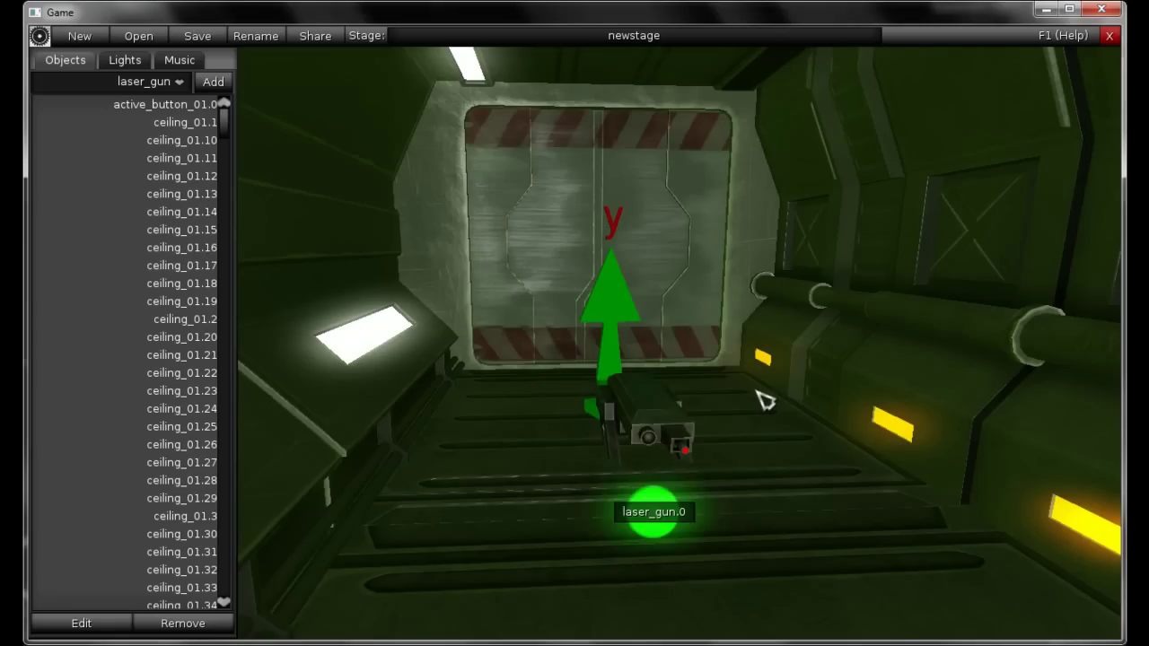
scroll(808, 436, down, 6)
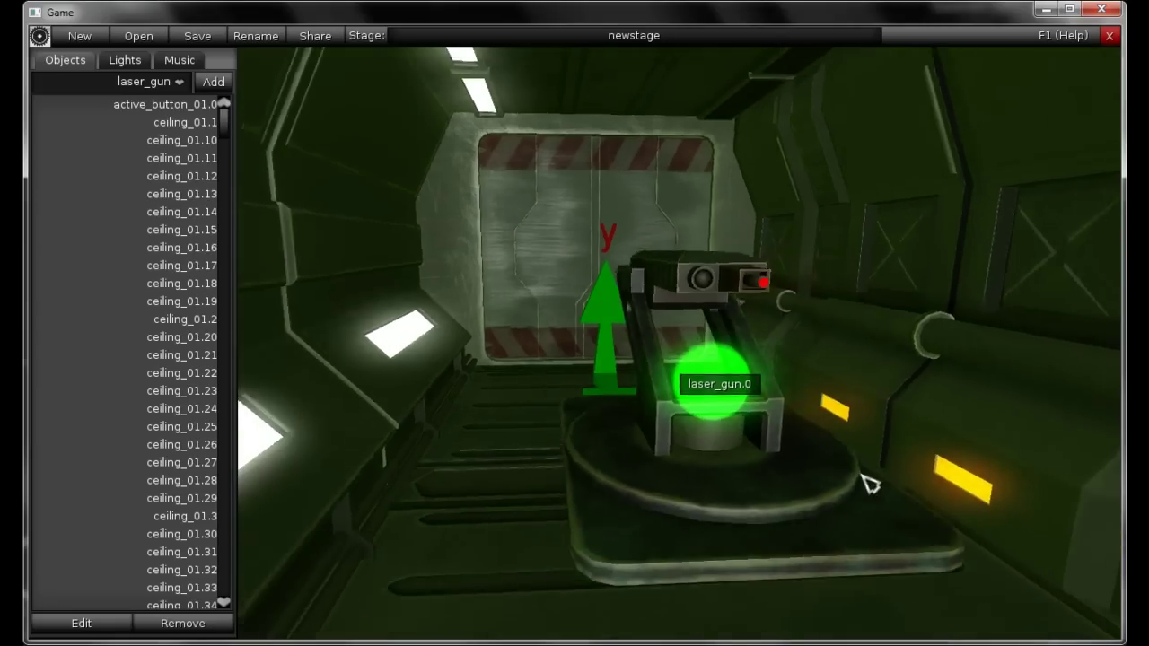
scroll(812, 482, down, 5)
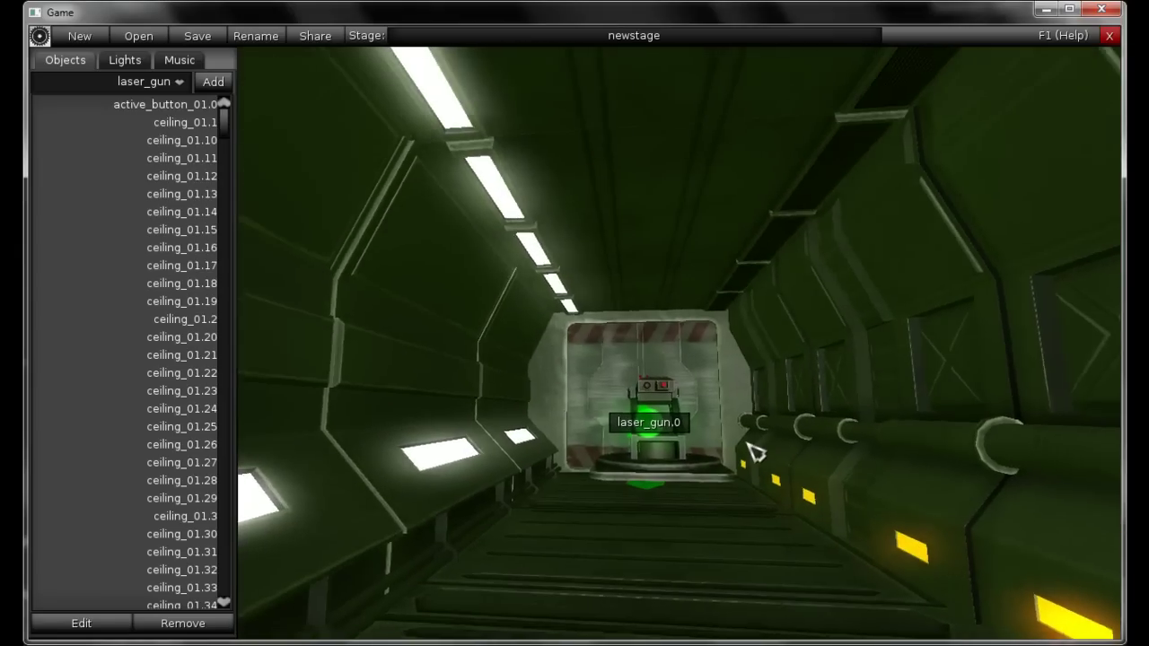
scroll(759, 496, up, 5)
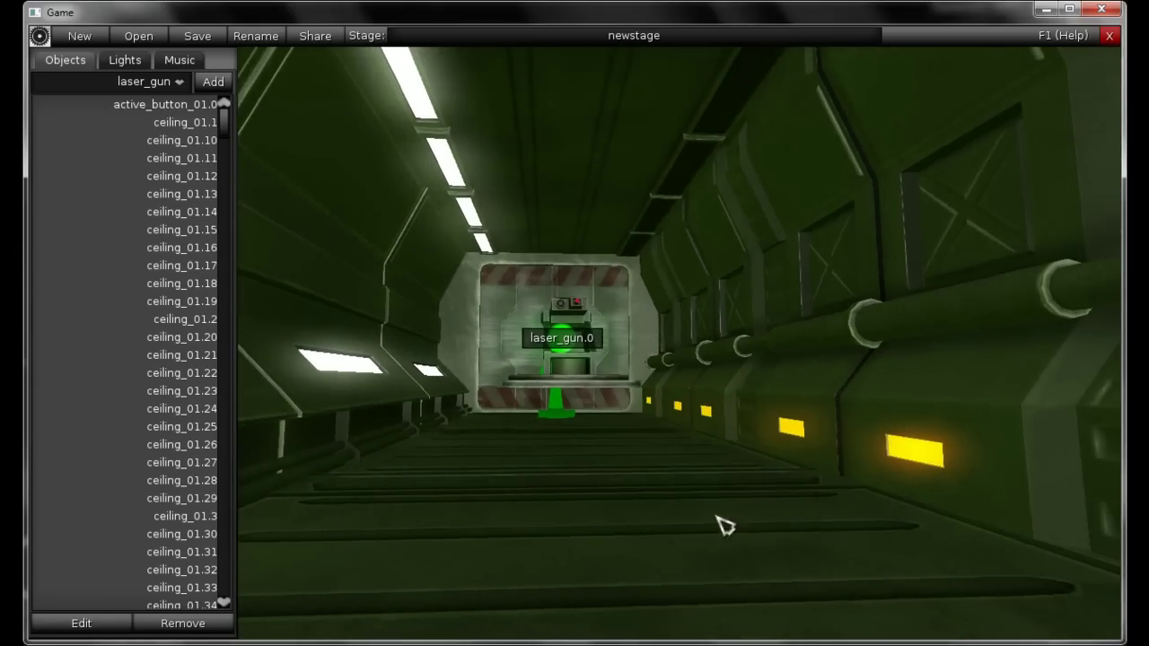
key(F1)
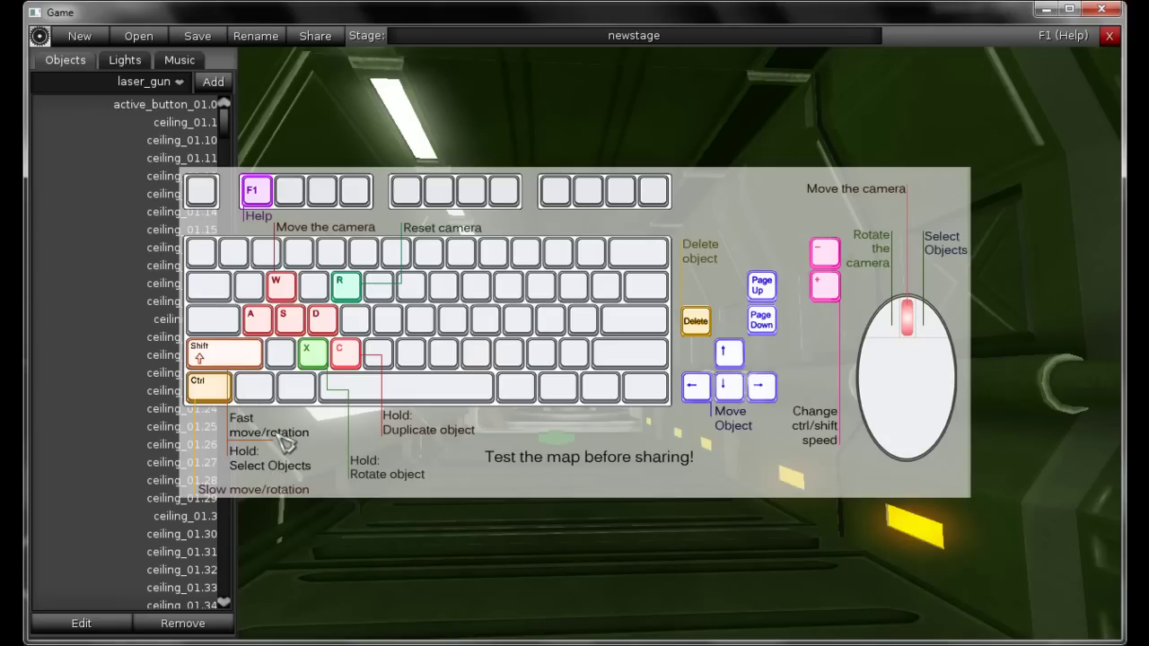
Test-delete and restore the laser_gun, tilting the view down to the floor and back
key(F1)
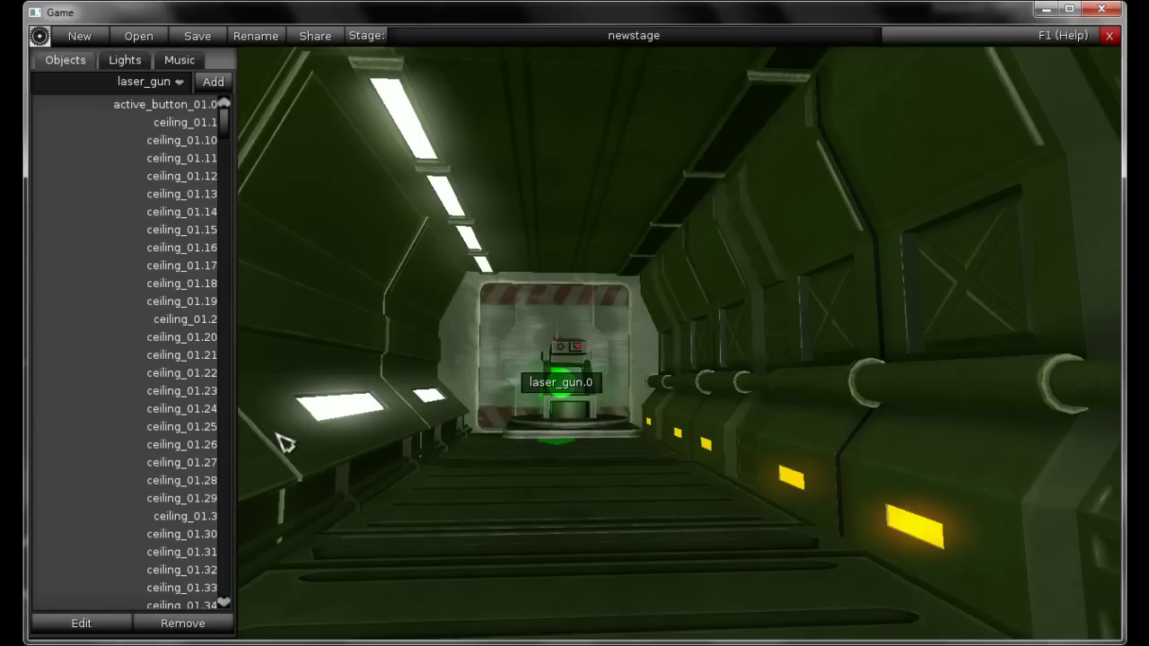
key(Delete)
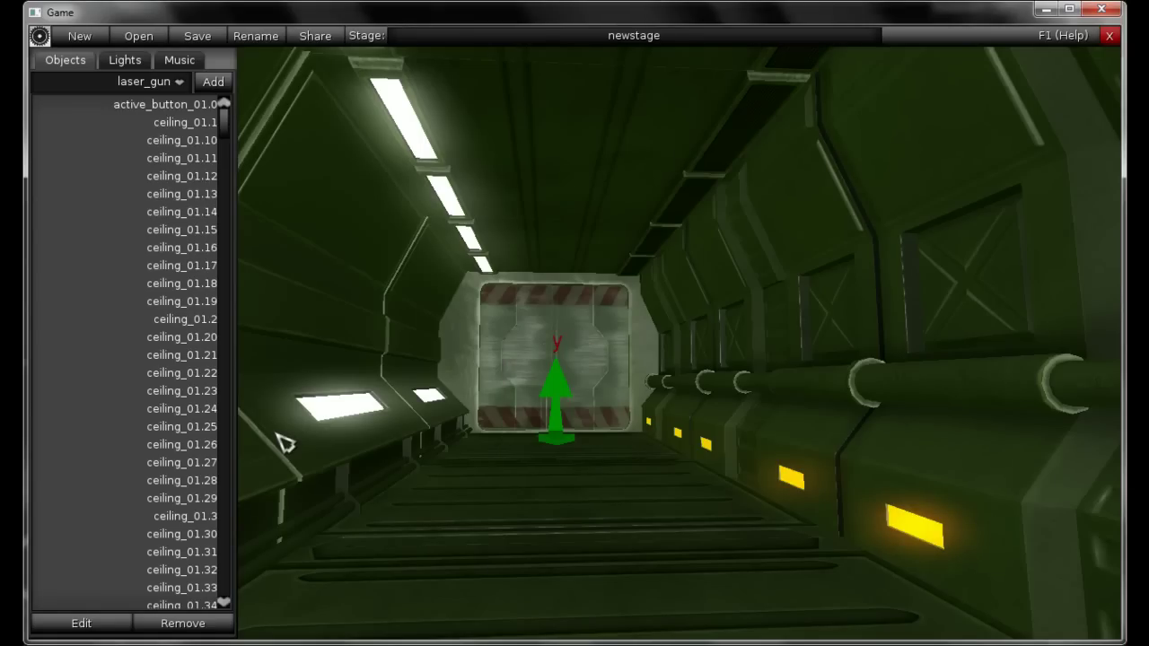
key(ctrl+z)
right_drag(284, 441, 474, 513)
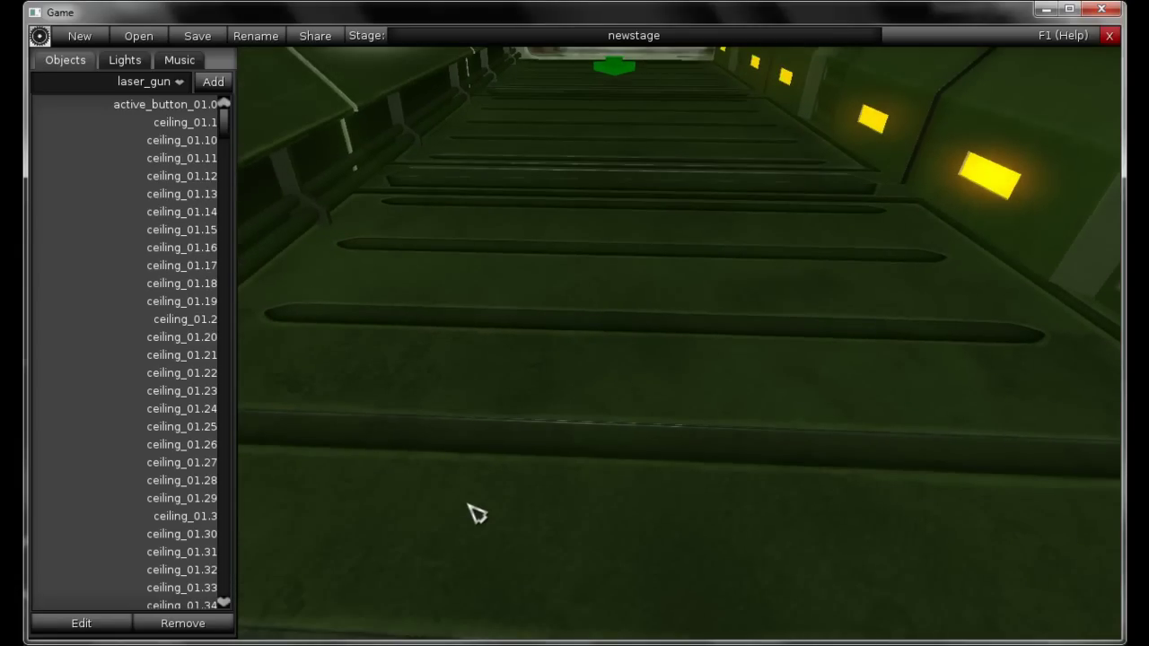
right_drag(582, 439, 586, 388)
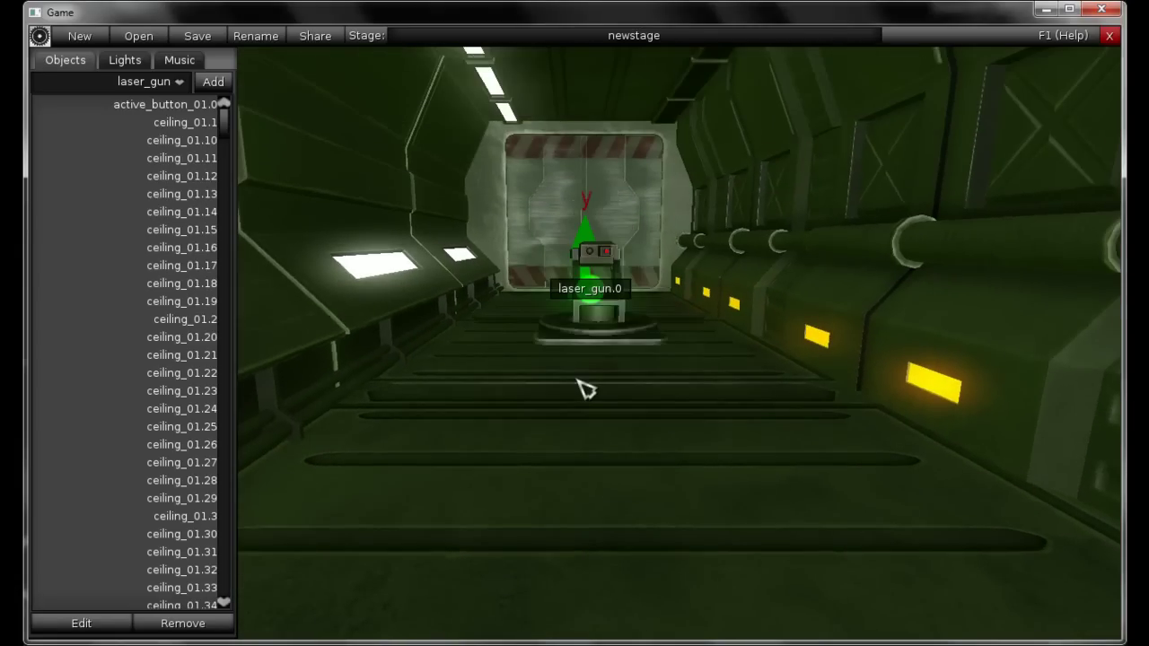
key(F1)
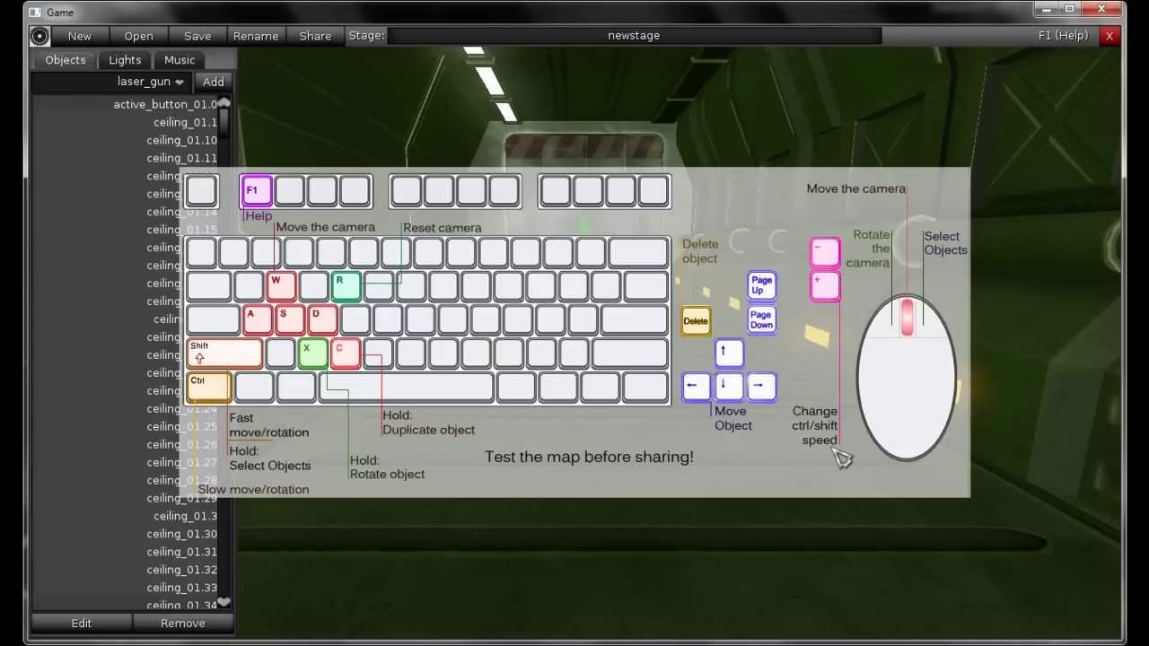
key(F1)
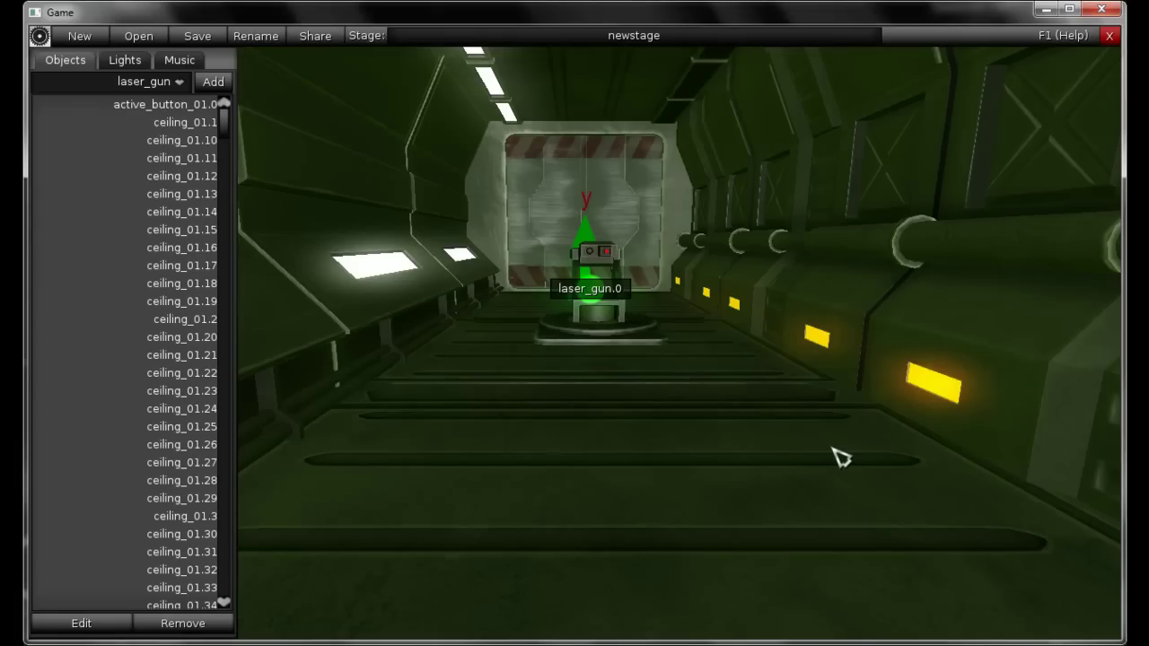
Set the movement step to 10 millimetres and move the camera closer to the laser_gun
key(plus)
key(minus)
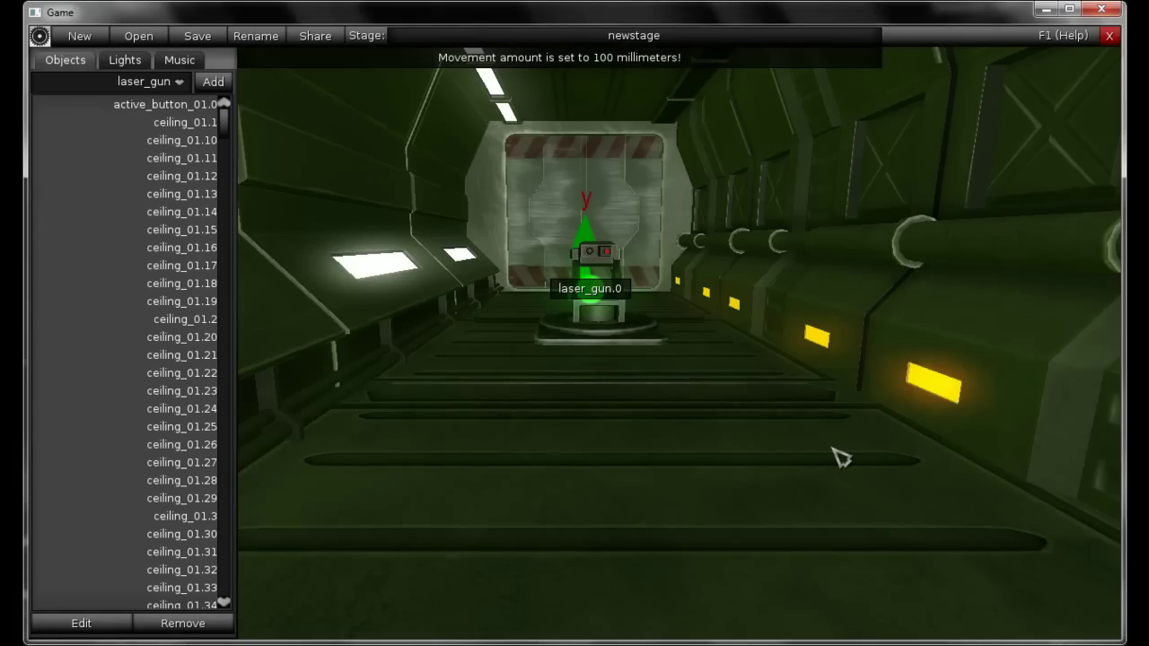
key(minus)
key(Up)
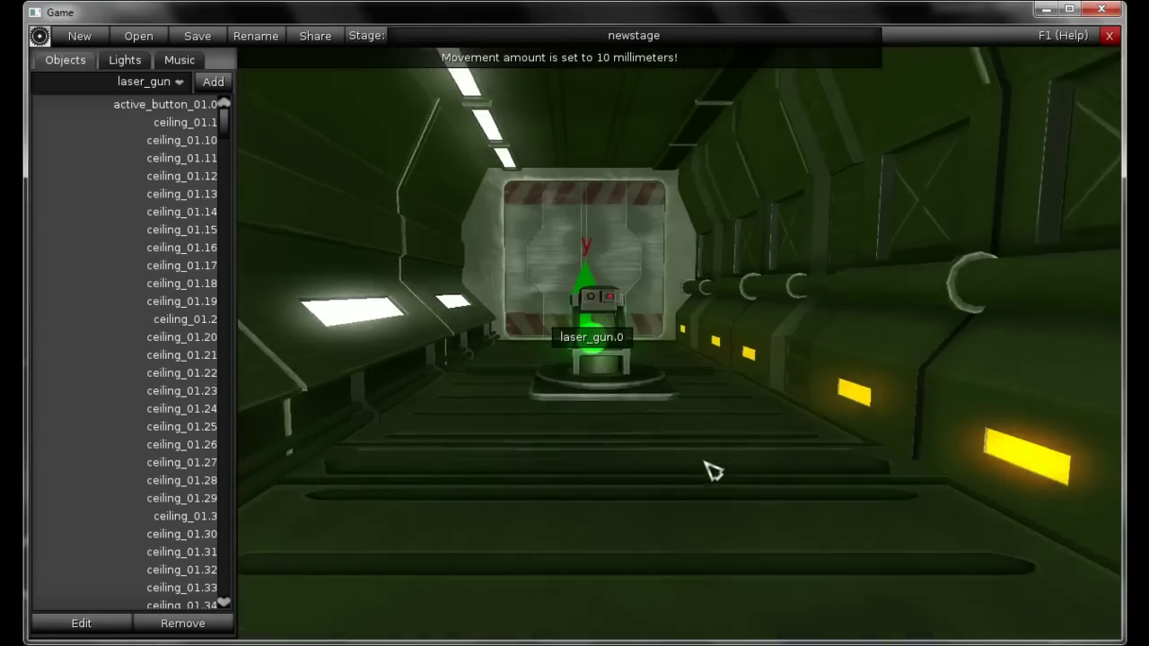
key(F1)
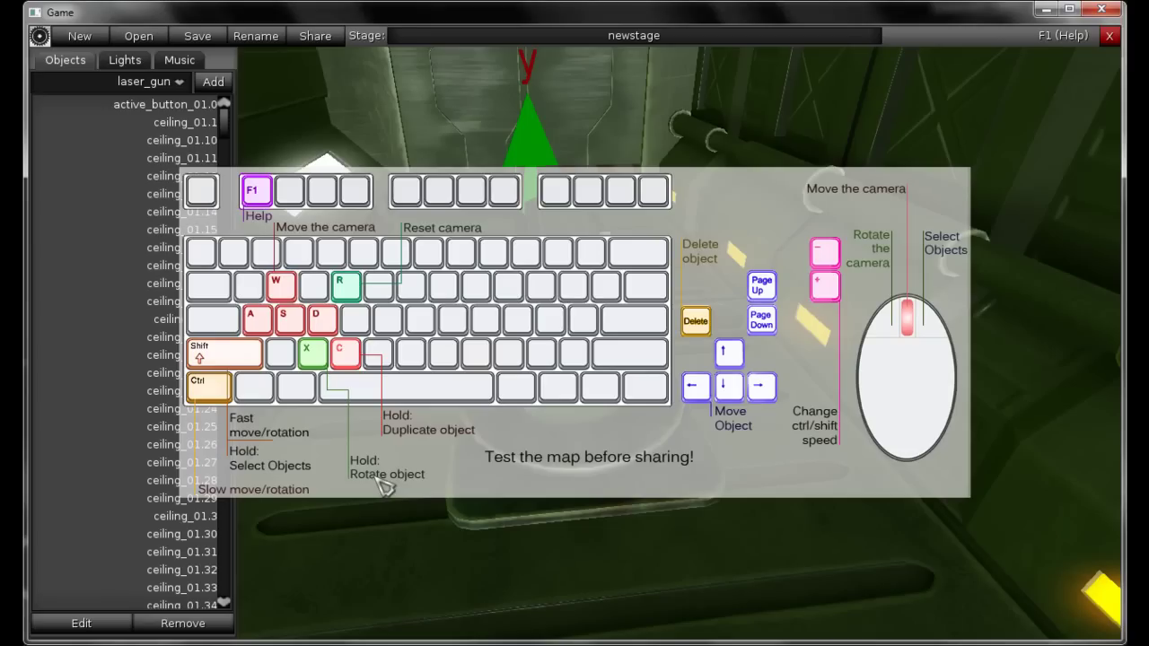
Rotate laser_gun.0 in 18-degree steps to face the corridor door
key(F1)
scroll(383, 484, down, 3)
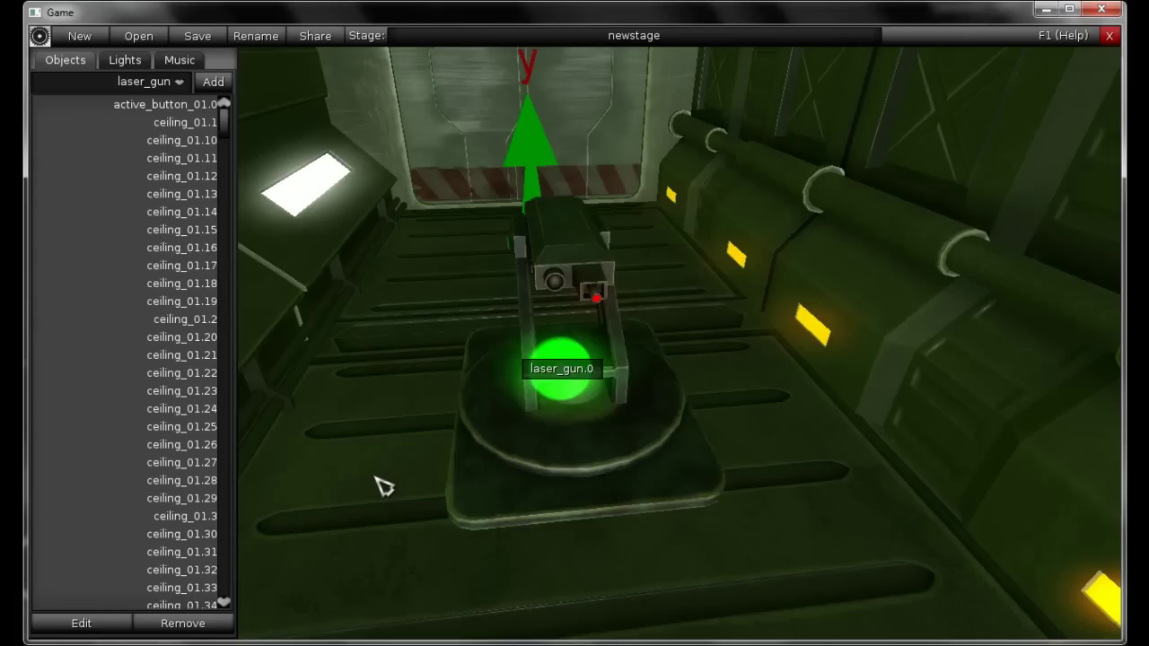
scroll(383, 485, down, 4)
scroll(383, 485, down, 4)
key(Page_Up)
key(Page_Up)
key(Page_Up)
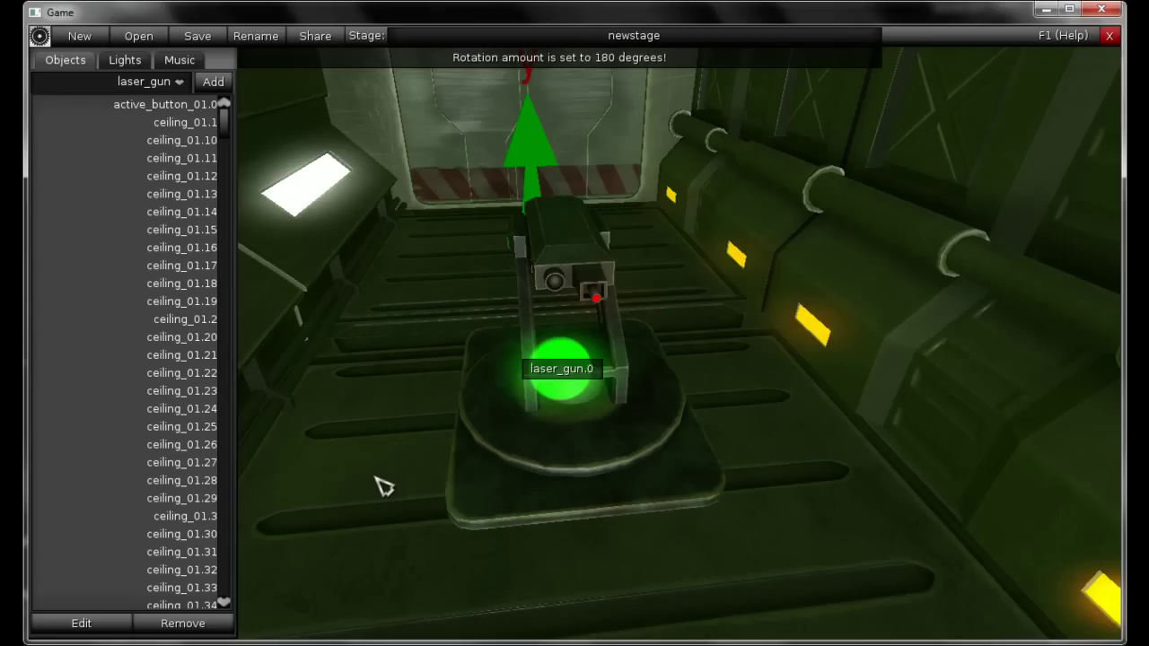
key(Page_Down)
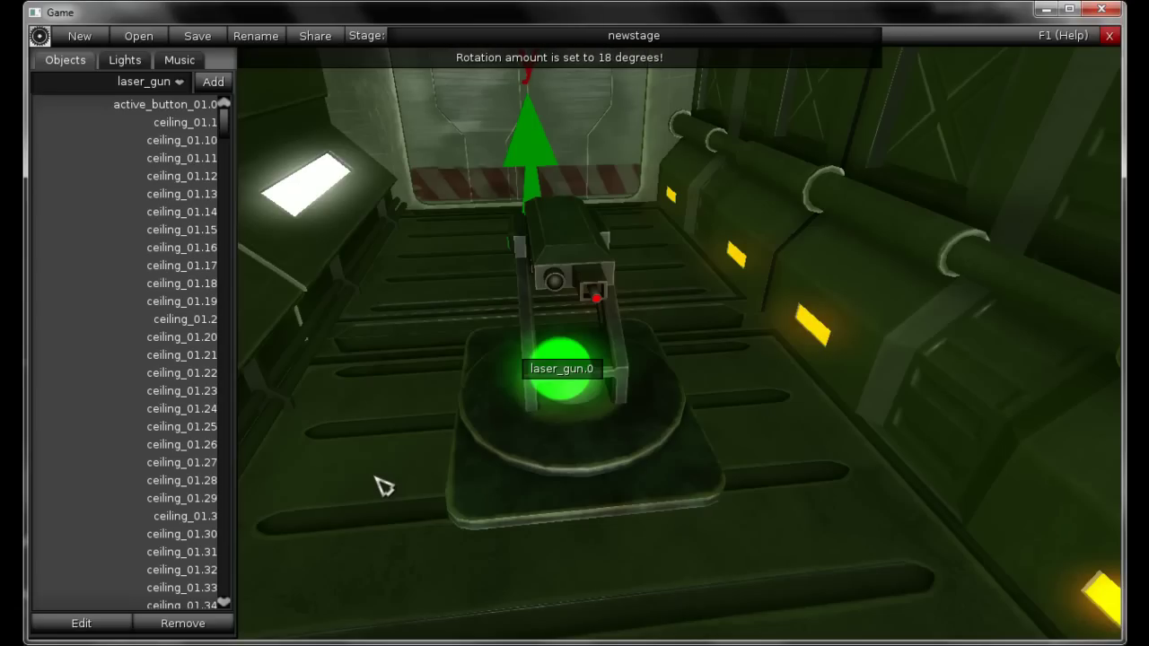
key(r)
key(r)
key(r)
key(r)
key(r)
key(r)
key(r)
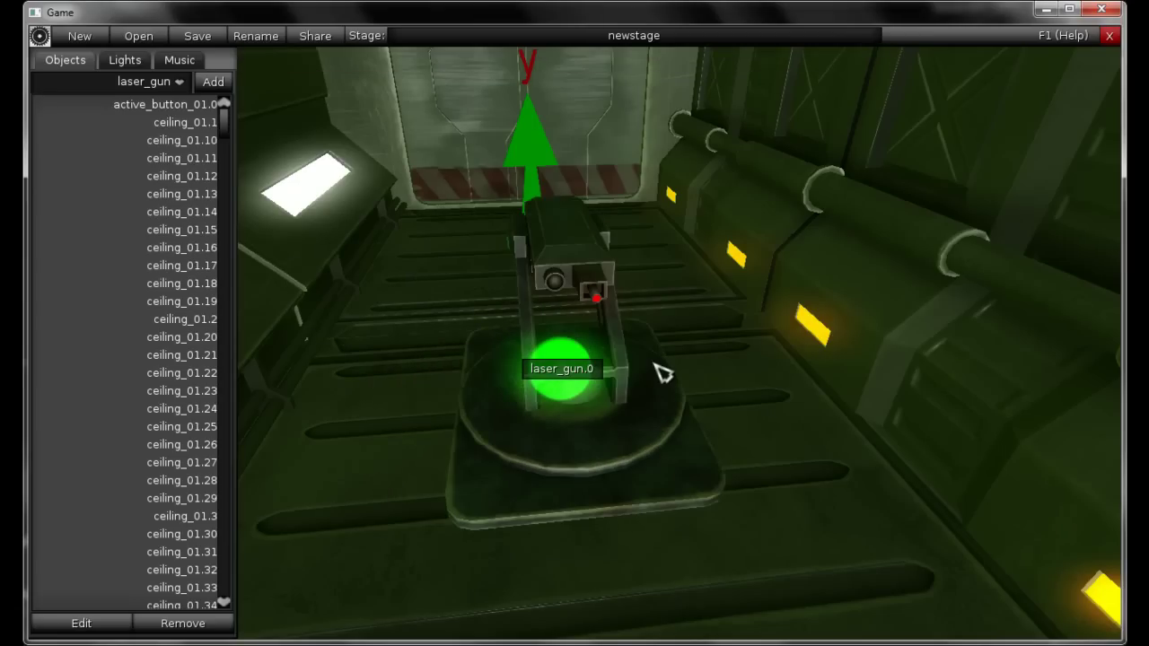
key(F1)
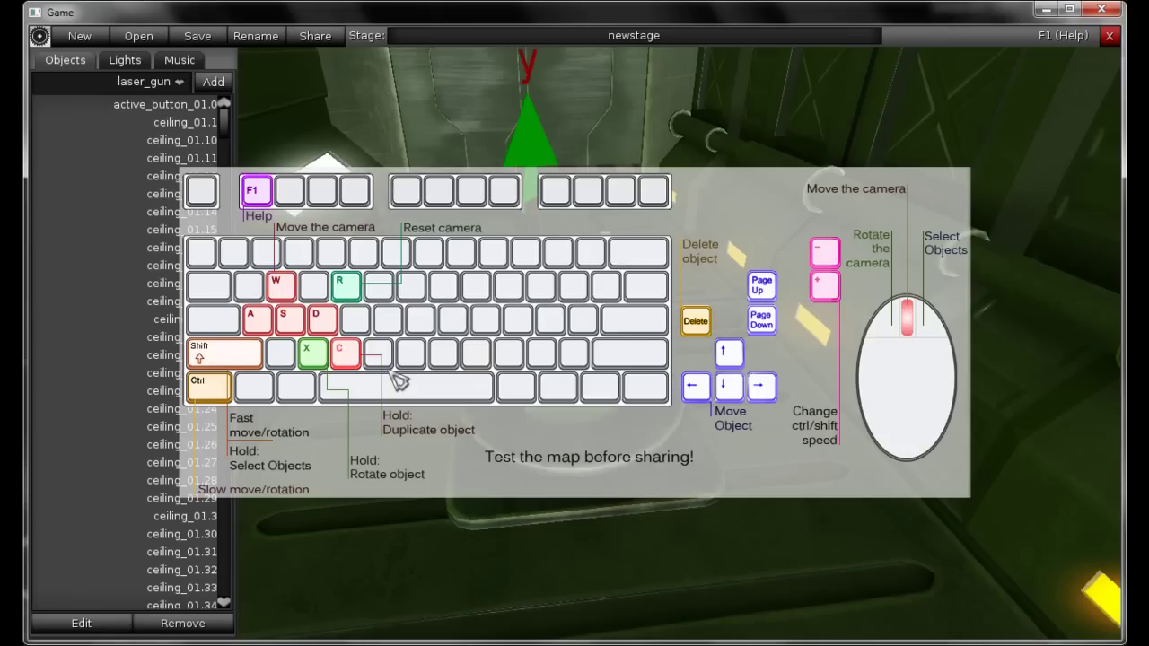
Turn the laser gun forward and duplicate it into a two-row rack of six guns
click(415, 449)
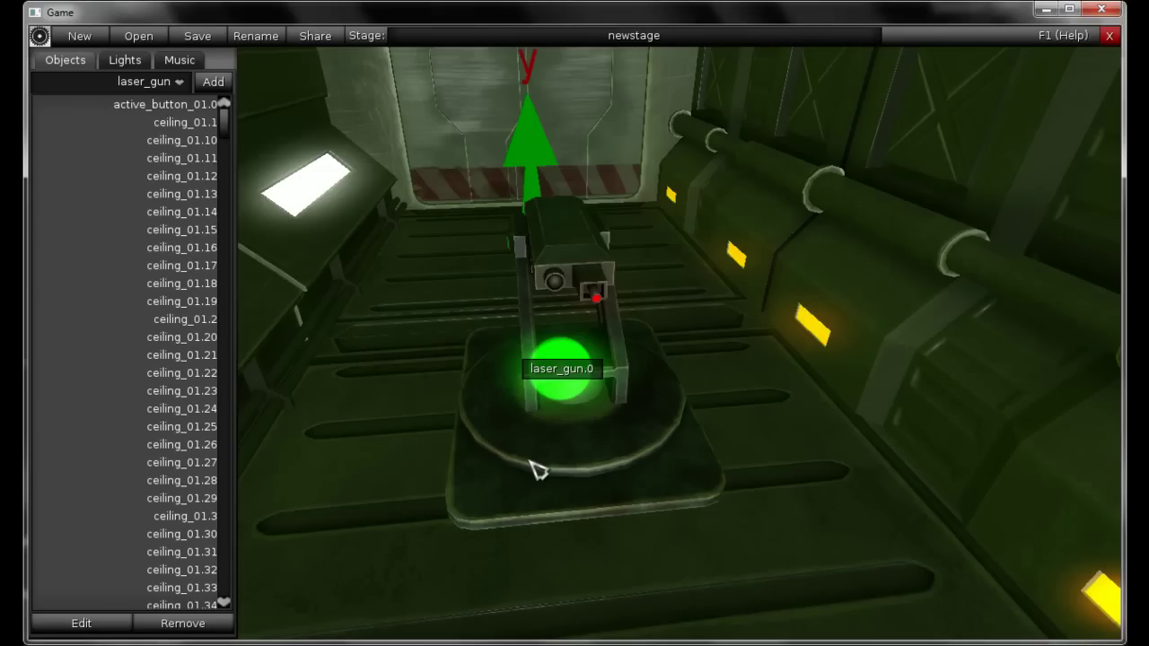
key(r)
key(r)
key(ctrl+d)
key(ctrl+d)
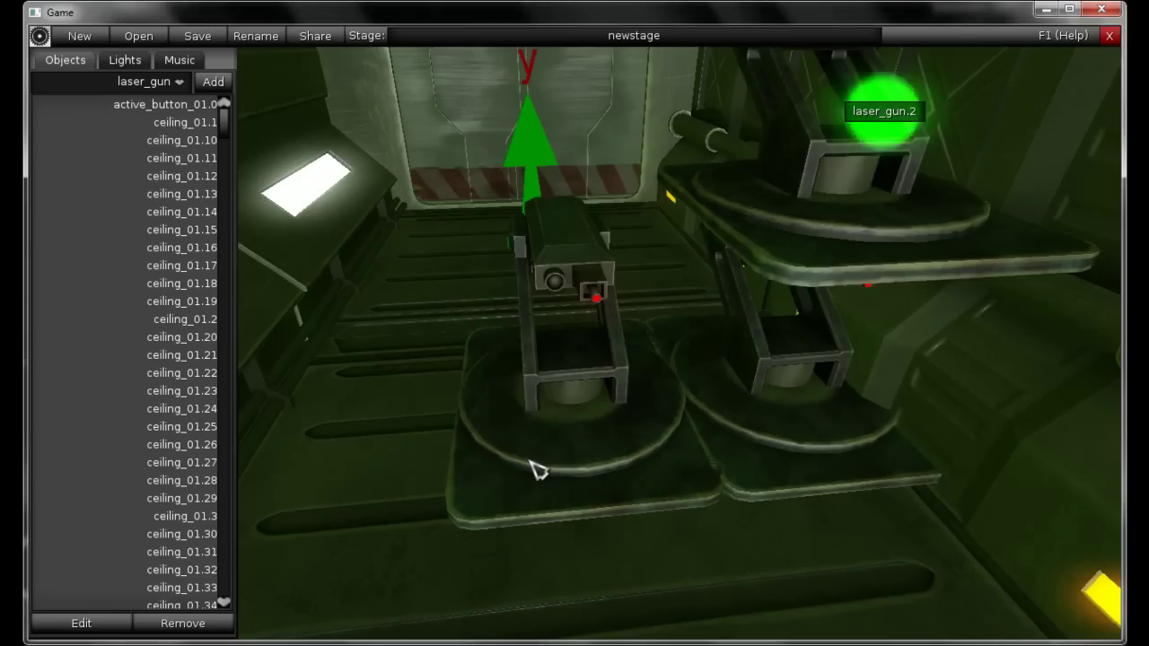
key(ctrl+d)
scroll(688, 359, down, 5)
key(Down)
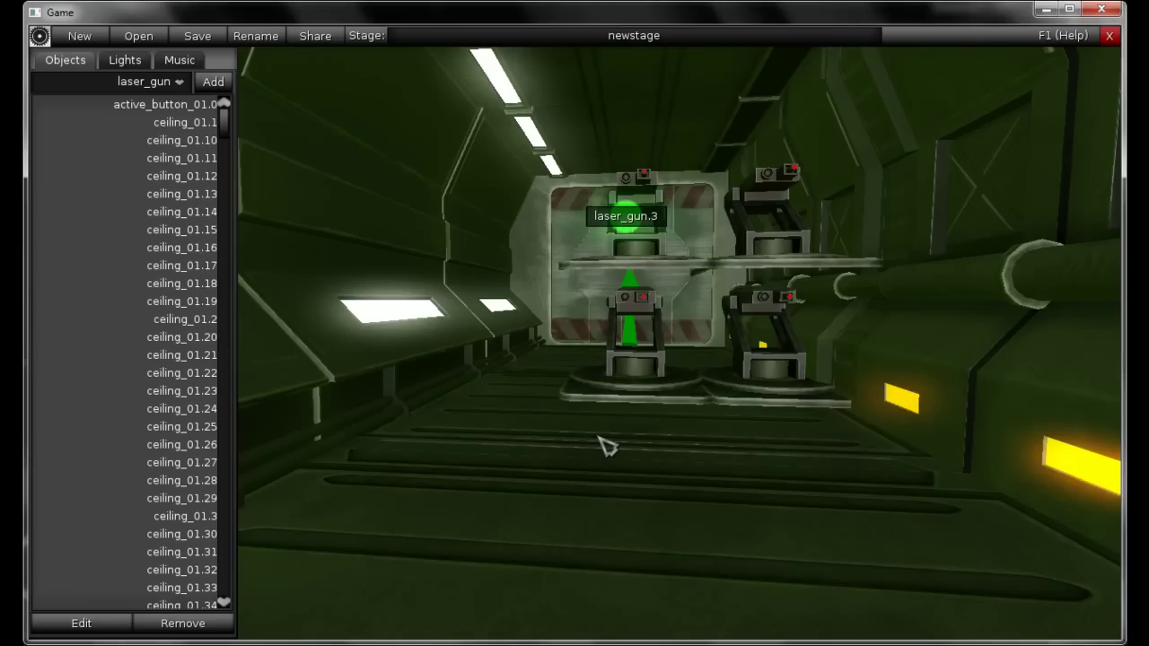
key(ctrl+v)
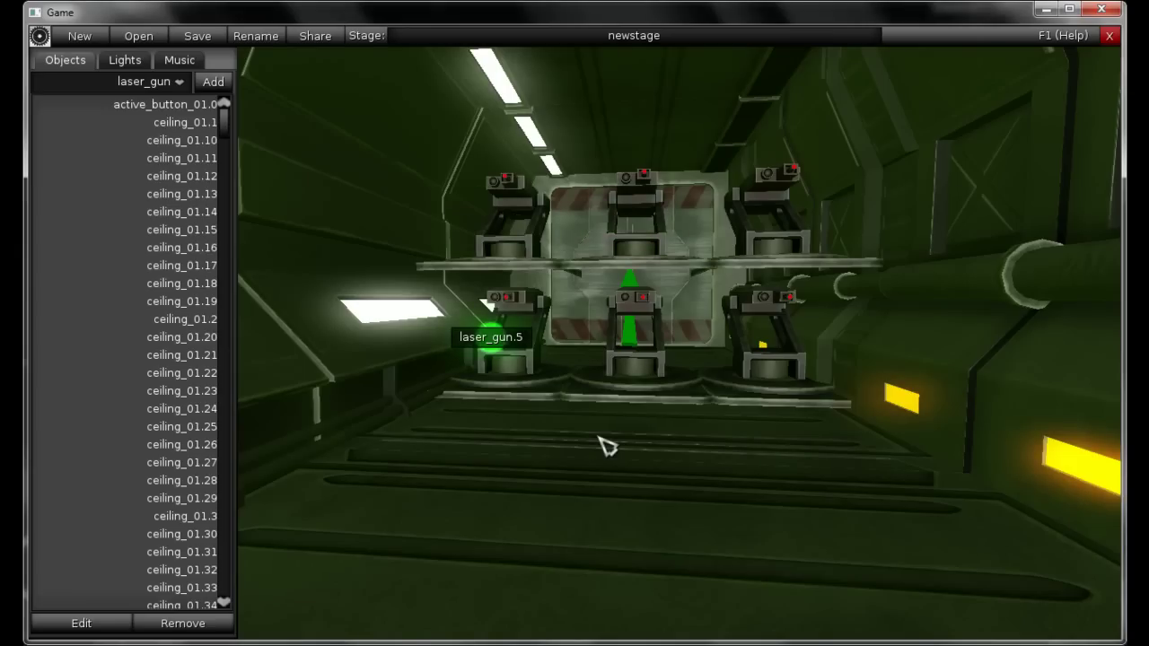
scroll(635, 442, down, 10)
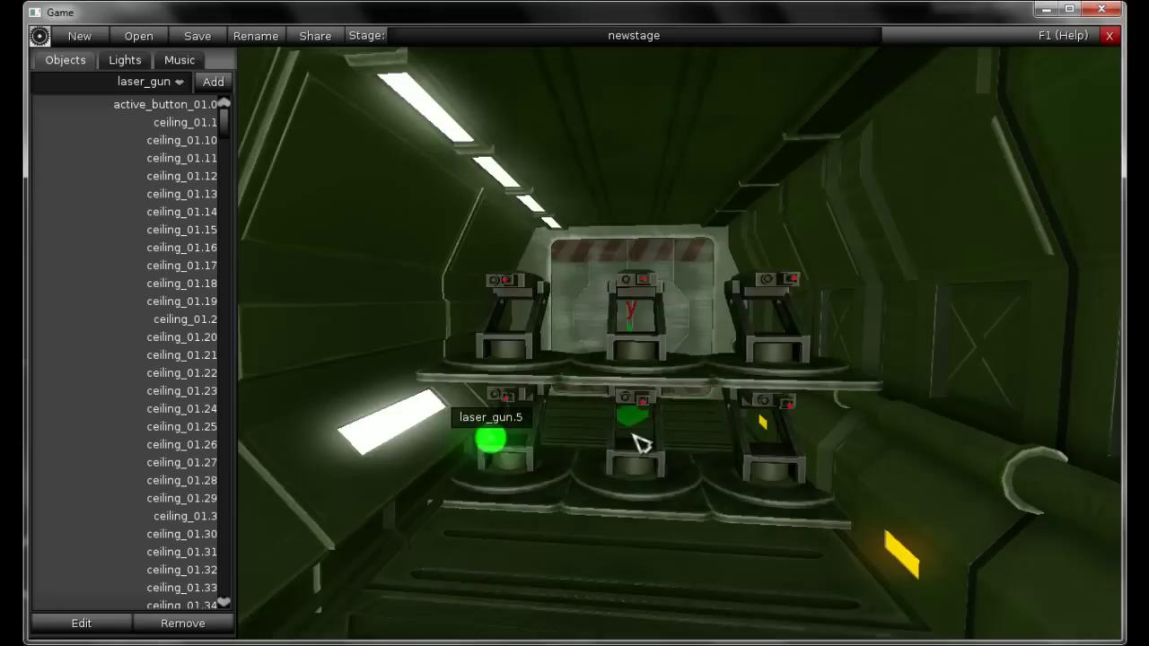
scroll(682, 422, down, 2)
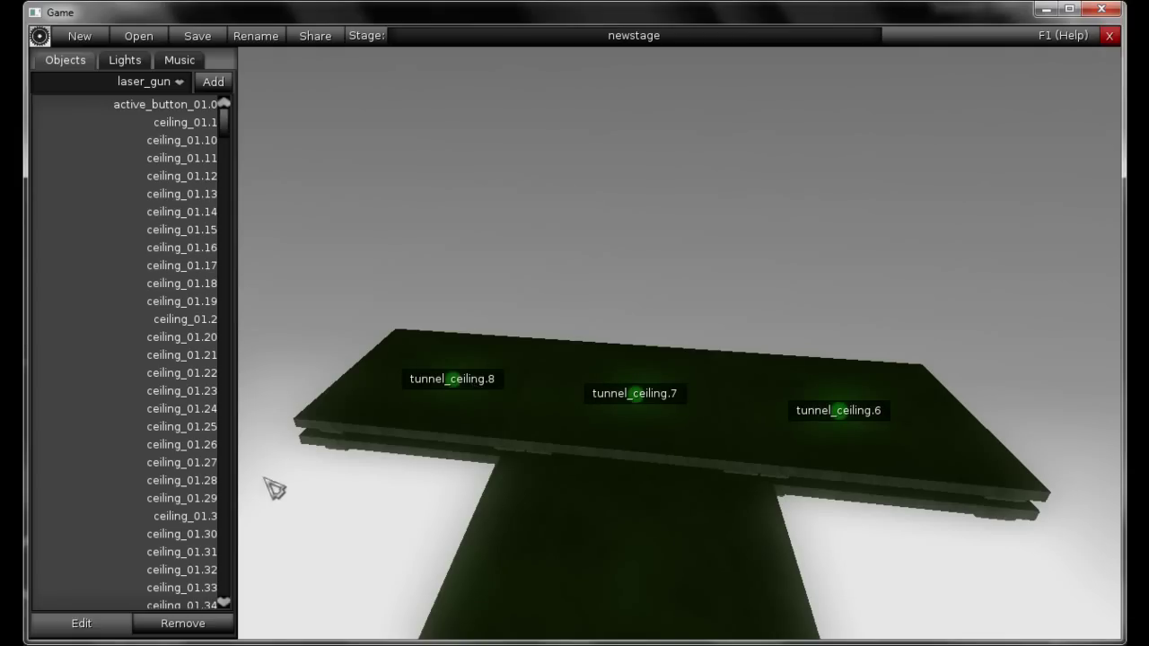
Delete the ceiling slabs above the laser guns and fly the camera back into the corridor
click(182, 622)
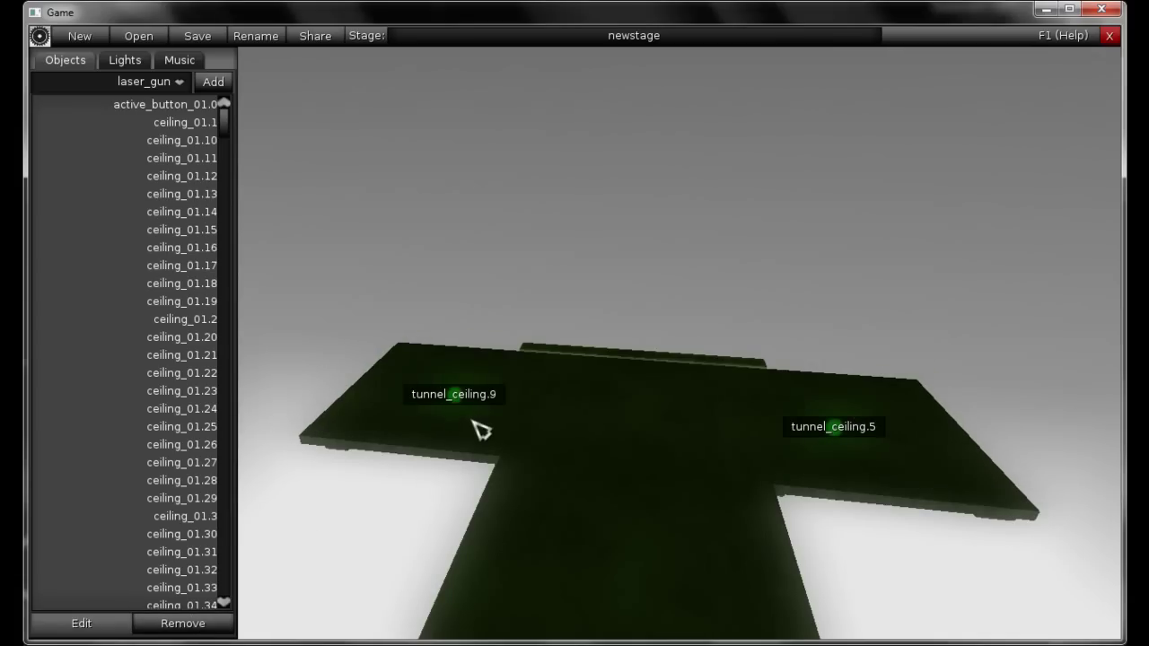
key(F1)
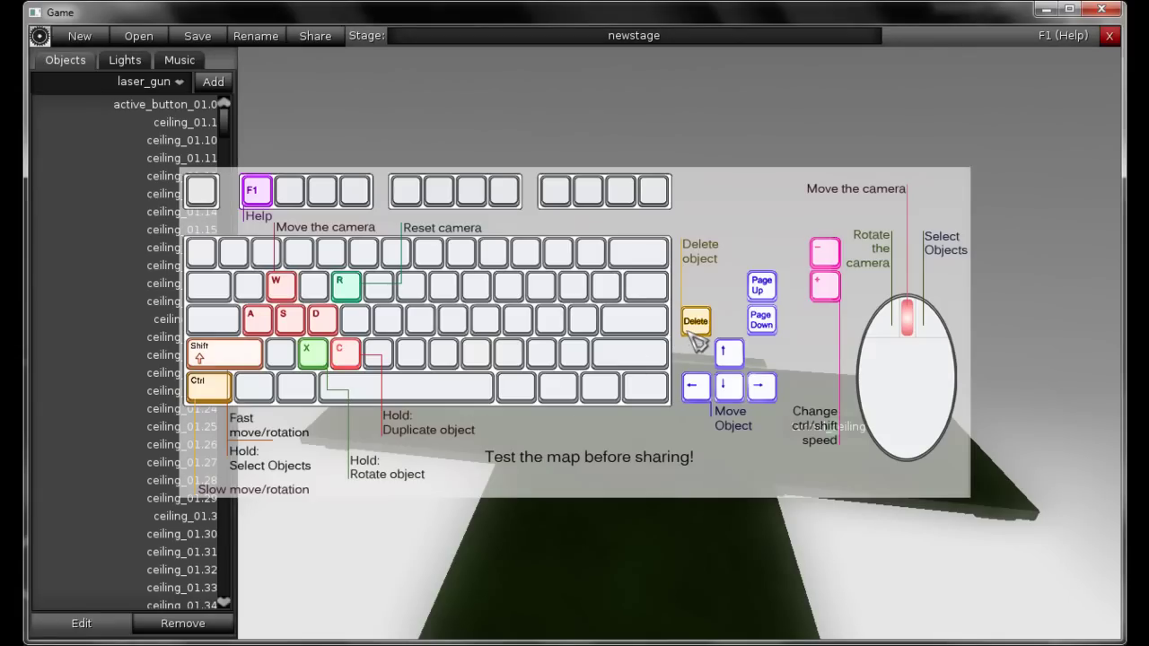
key(F1)
key(r)
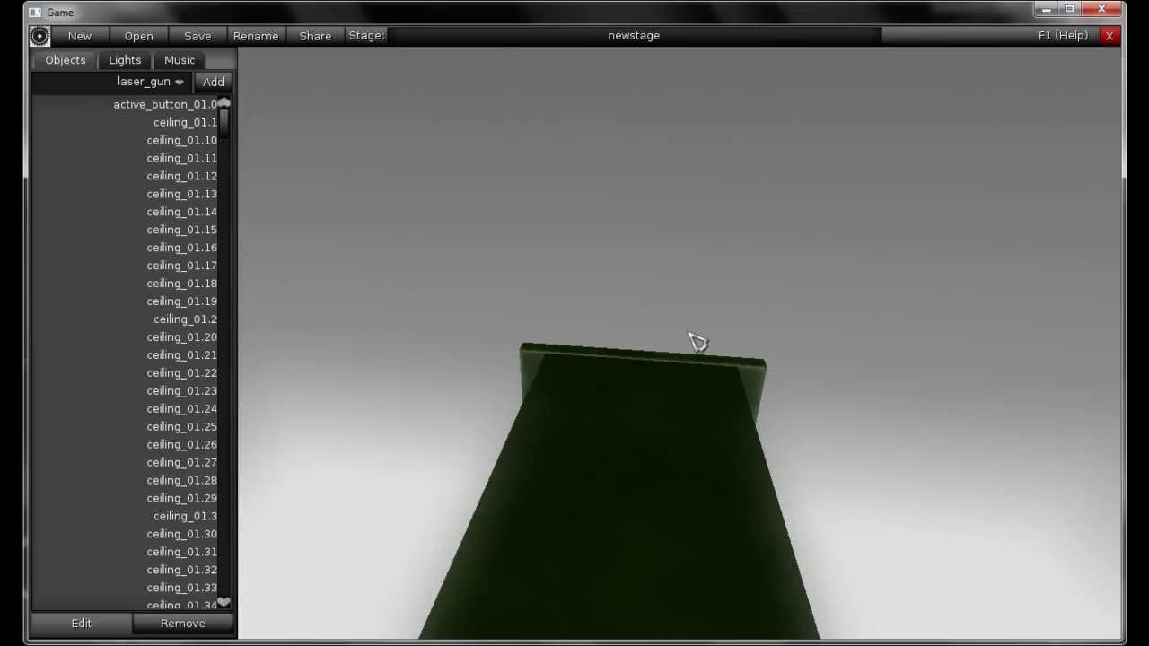
key(w)
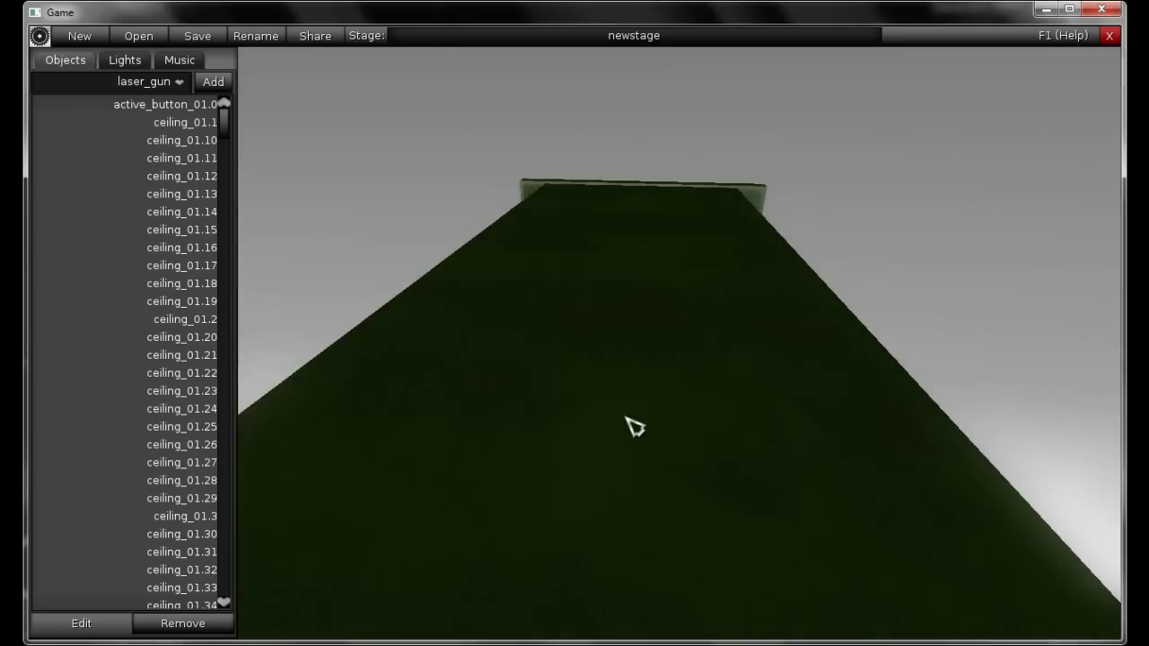
key(s)
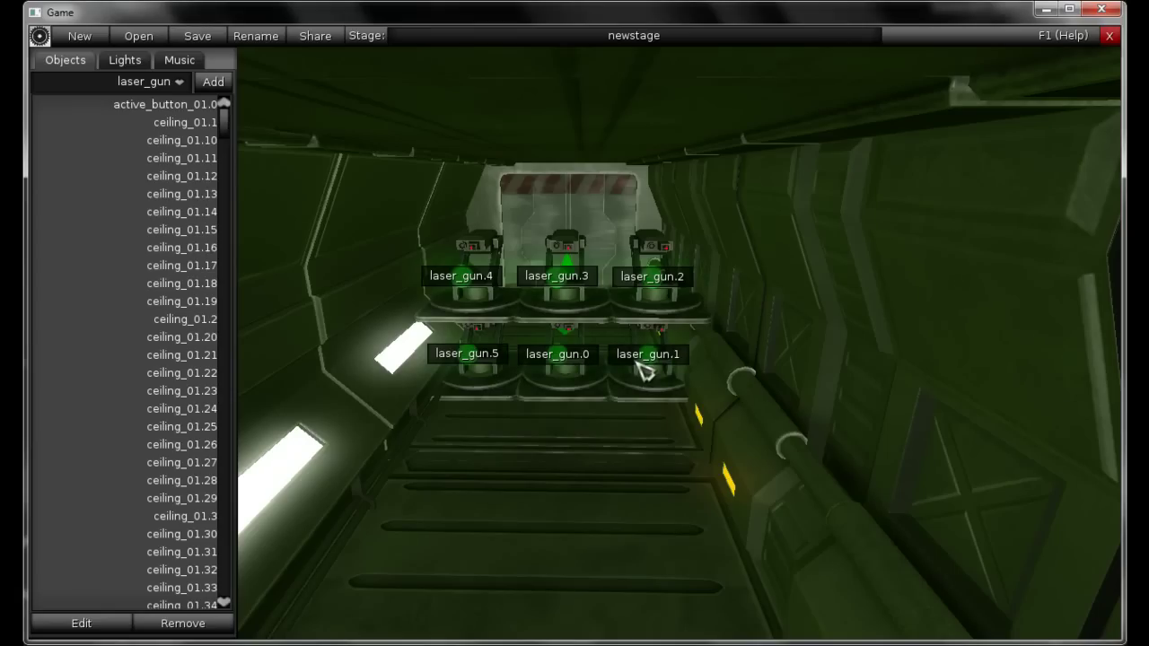
Remove the six laser guns, set a 100 mm movement step and raise starting_object slightly
key(Delete)
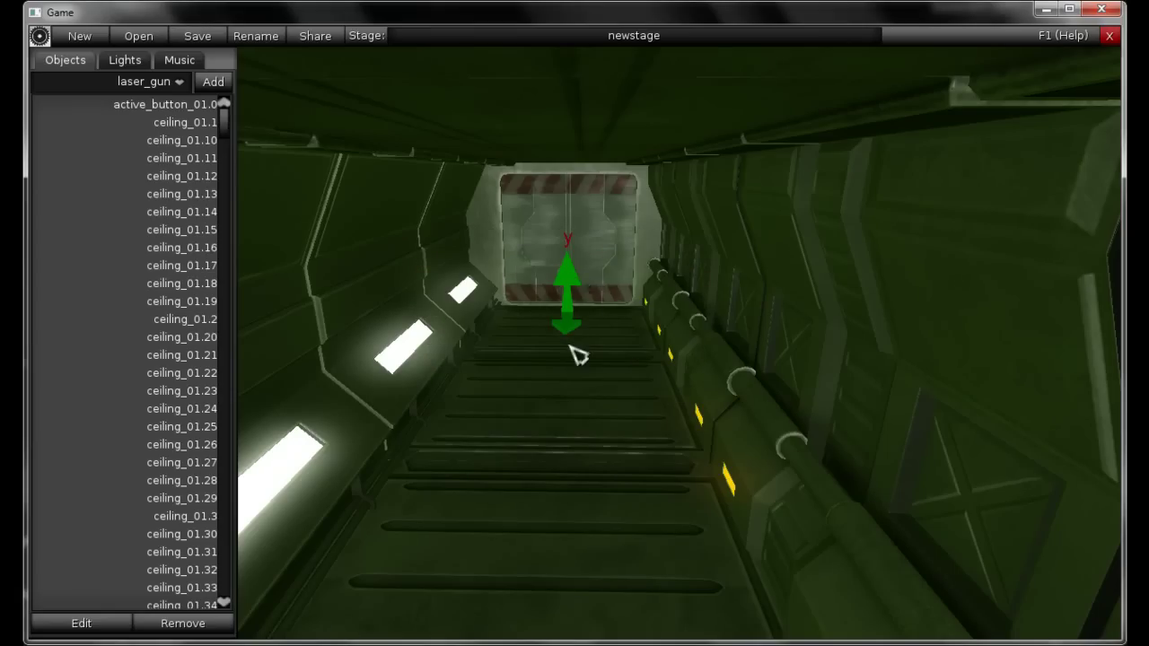
key(w)
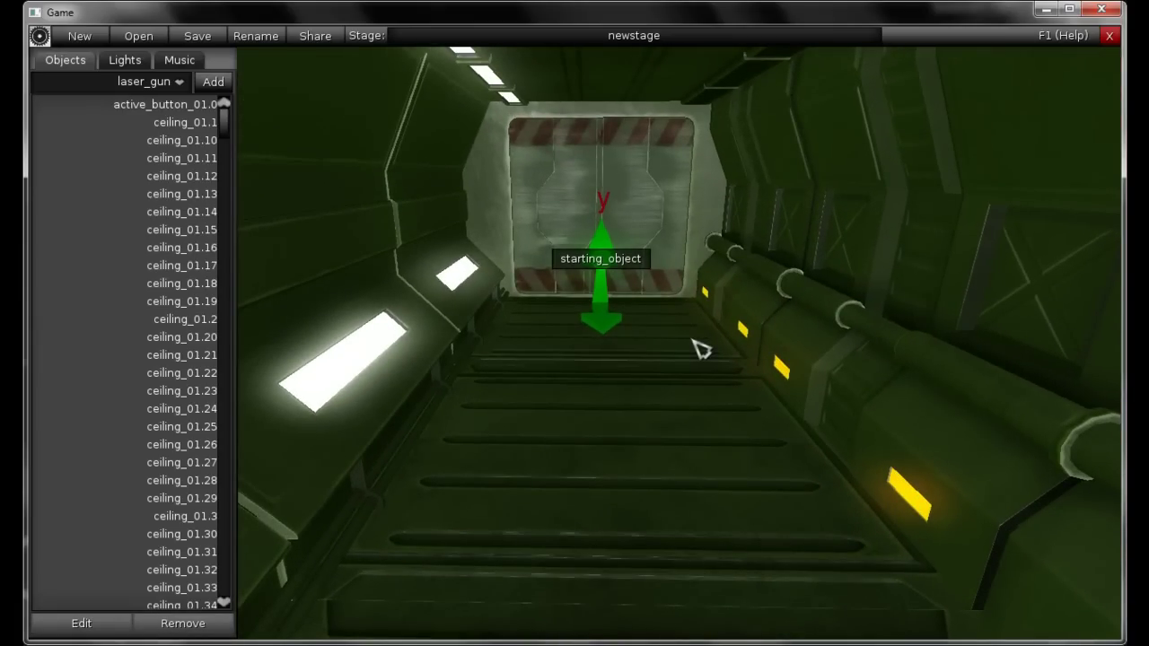
key(2)
key(Up)
key(Up)
key(Up)
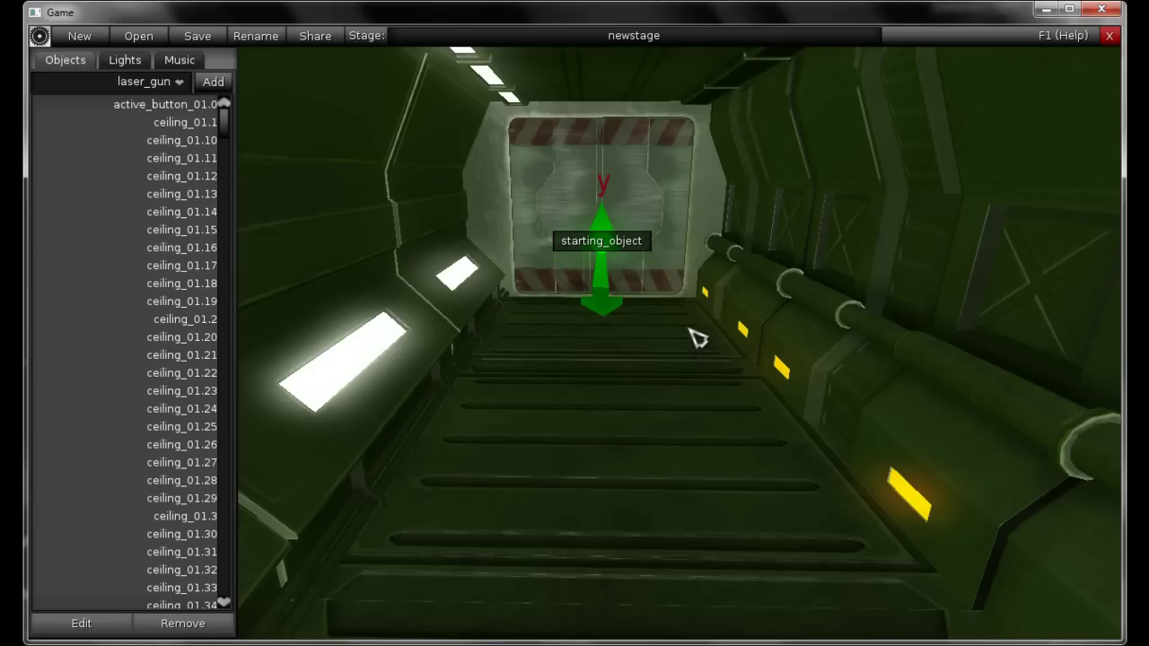
Jump to ceiling_01.12 from the Objects list and select door_01.0 in the view
click(179, 184)
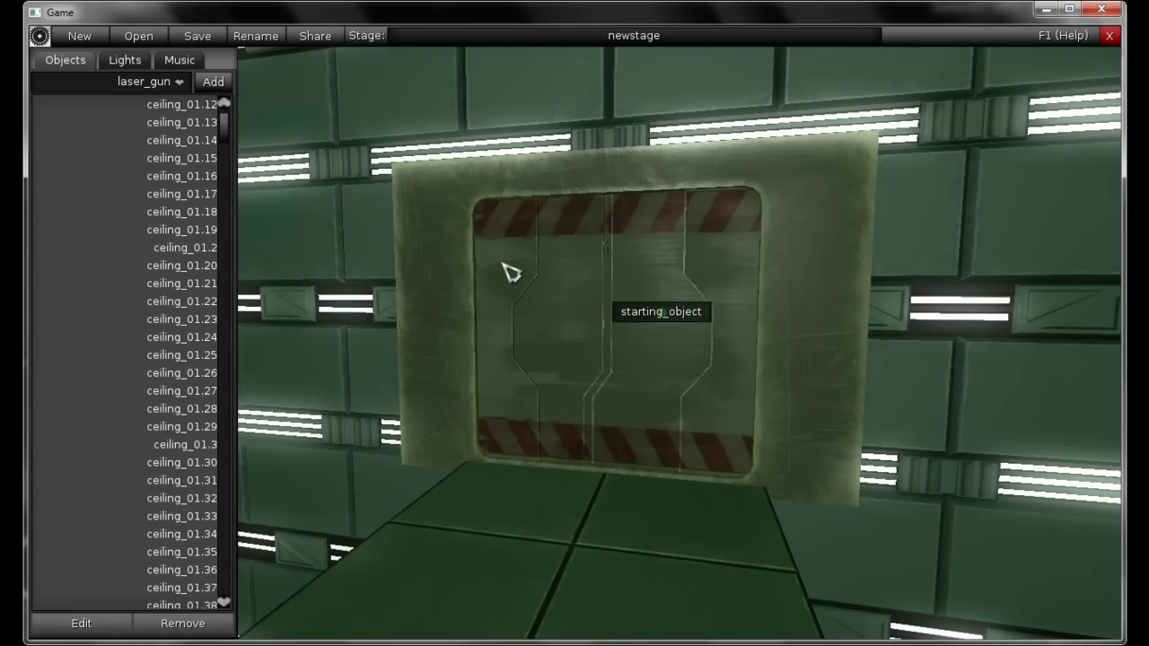
click(512, 266)
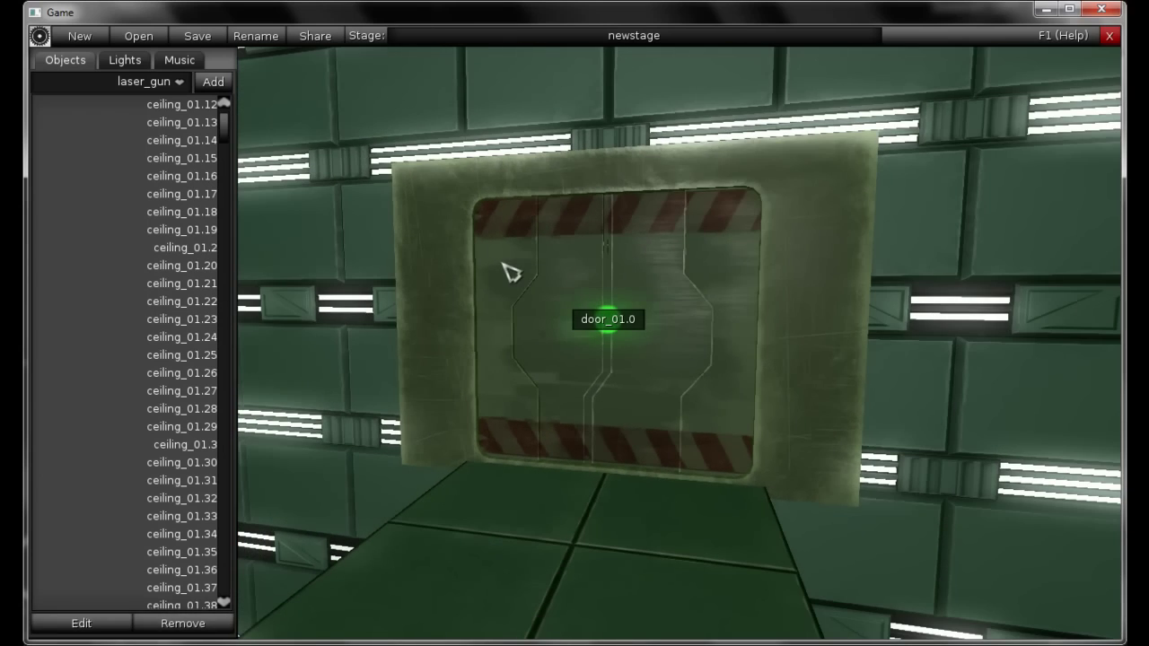
Set door_01.0's Initial State to Open in the Door Editor and view the corridor again
click(123, 626)
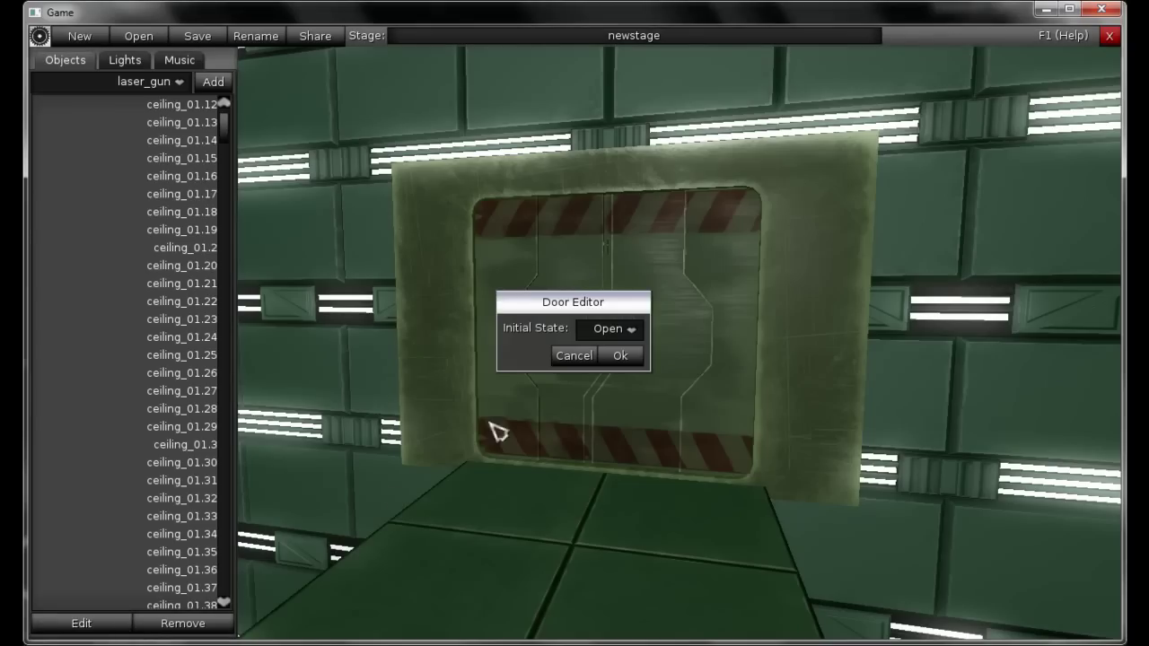
click(636, 330)
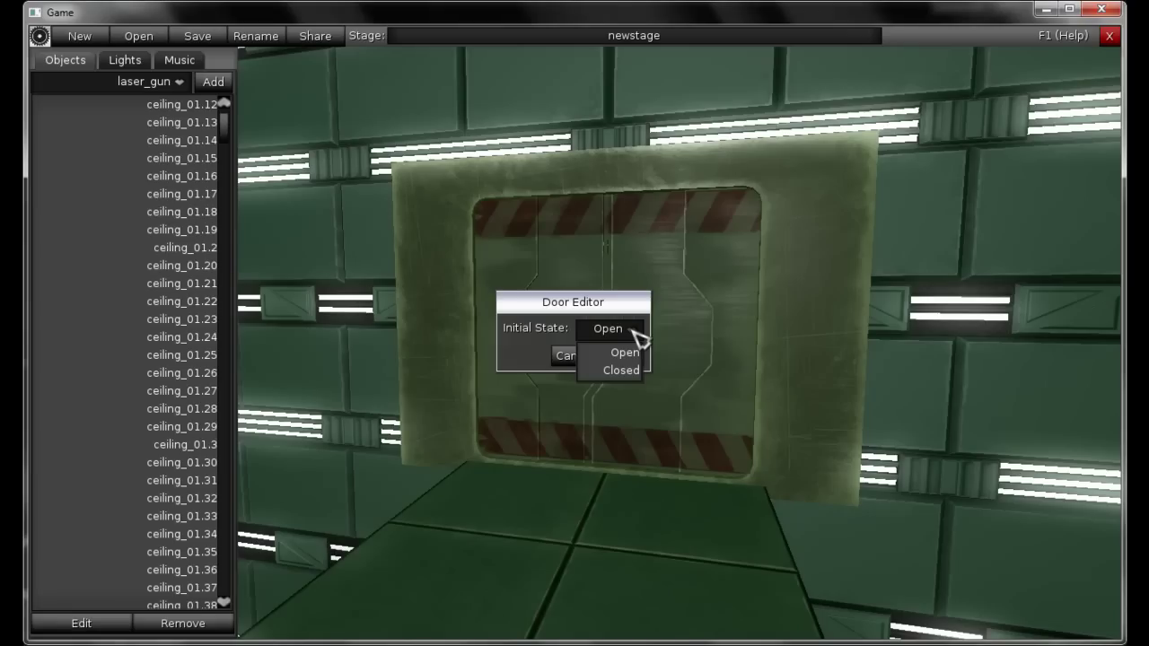
click(639, 332)
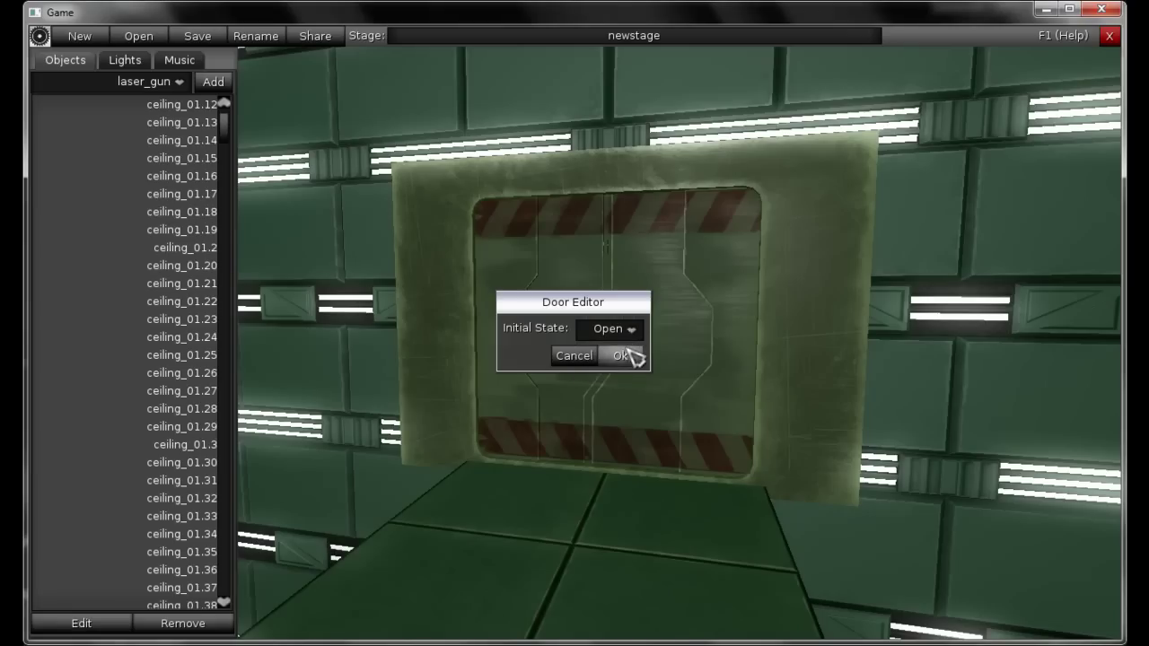
click(629, 352)
right_drag(698, 355, 337, 357)
scroll(589, 431, up, 5)
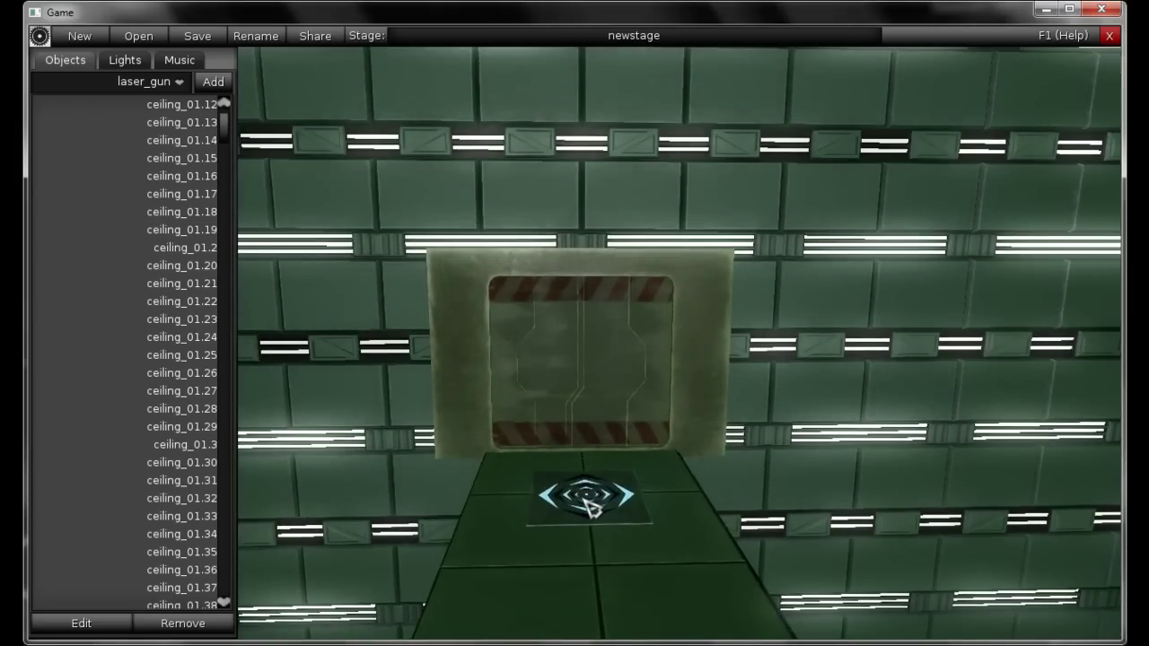
Put door_01.1 and door_01.0 in active_button_01.0's Doors affected list
click(591, 500)
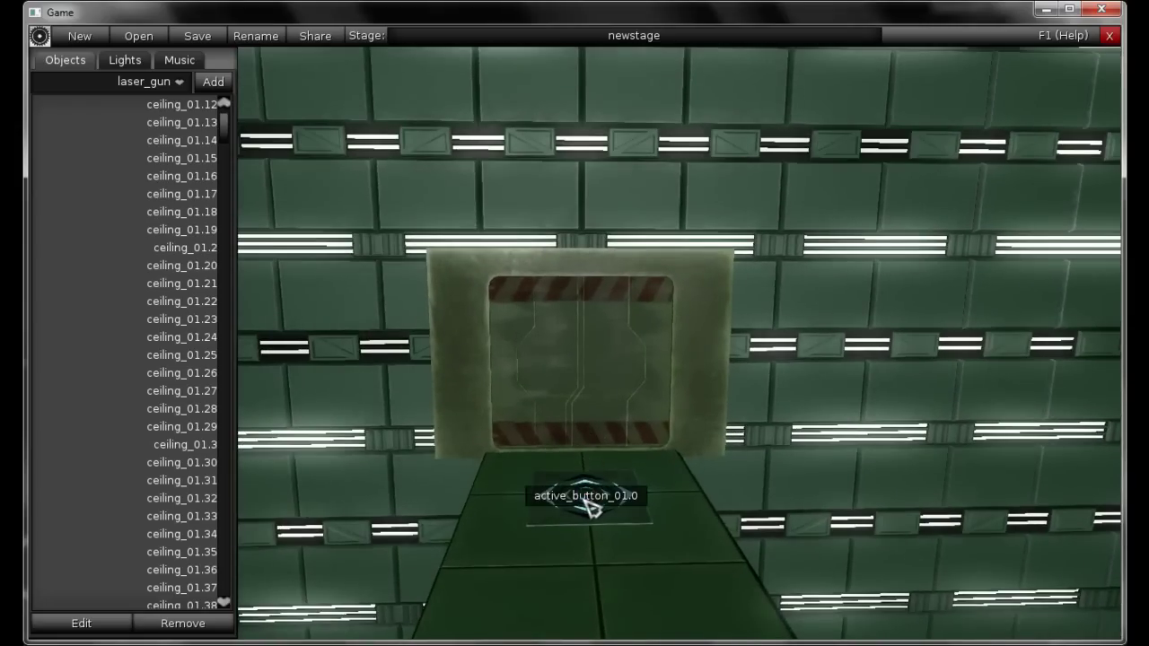
click(86, 623)
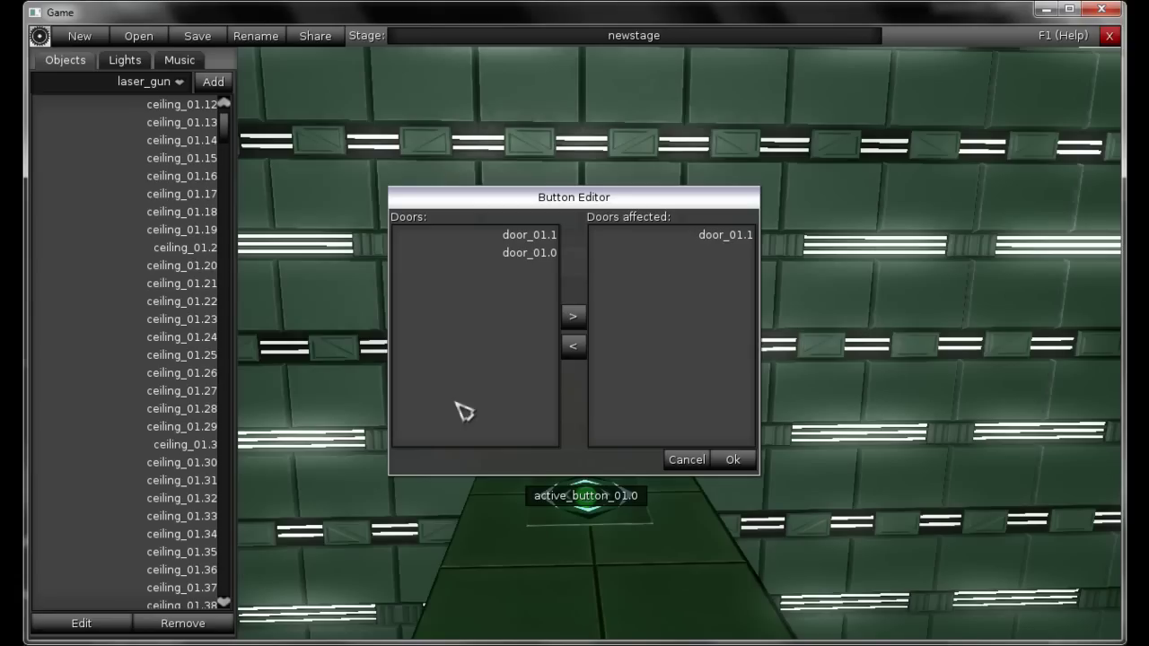
click(616, 297)
click(574, 347)
click(557, 237)
click(579, 321)
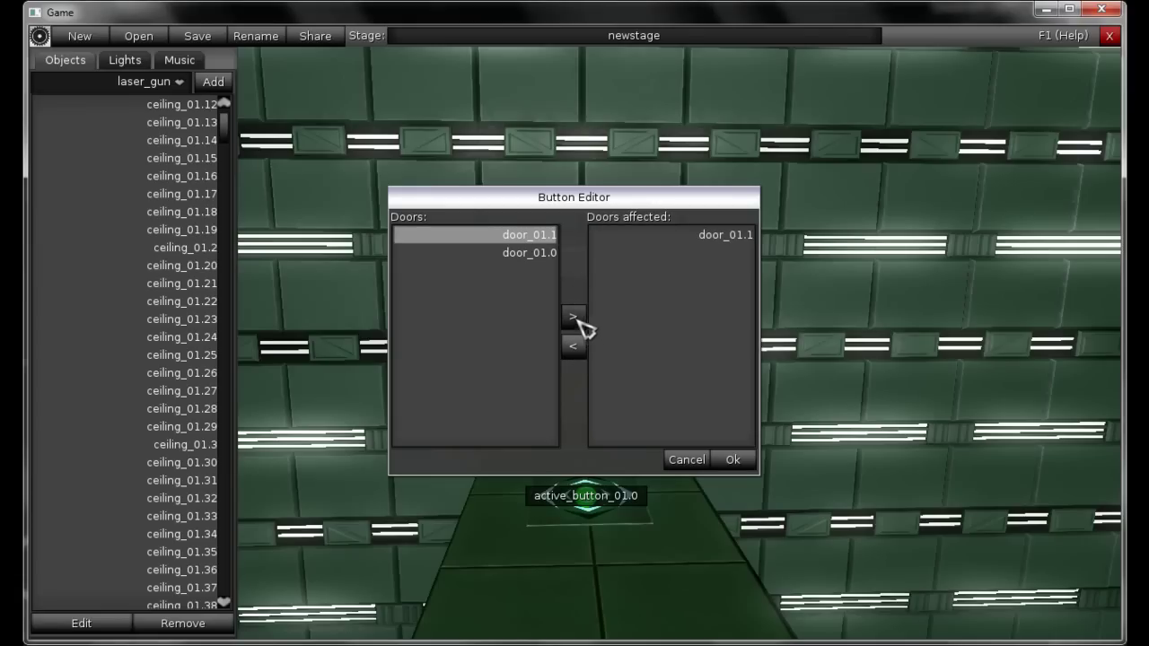
click(543, 254)
click(575, 320)
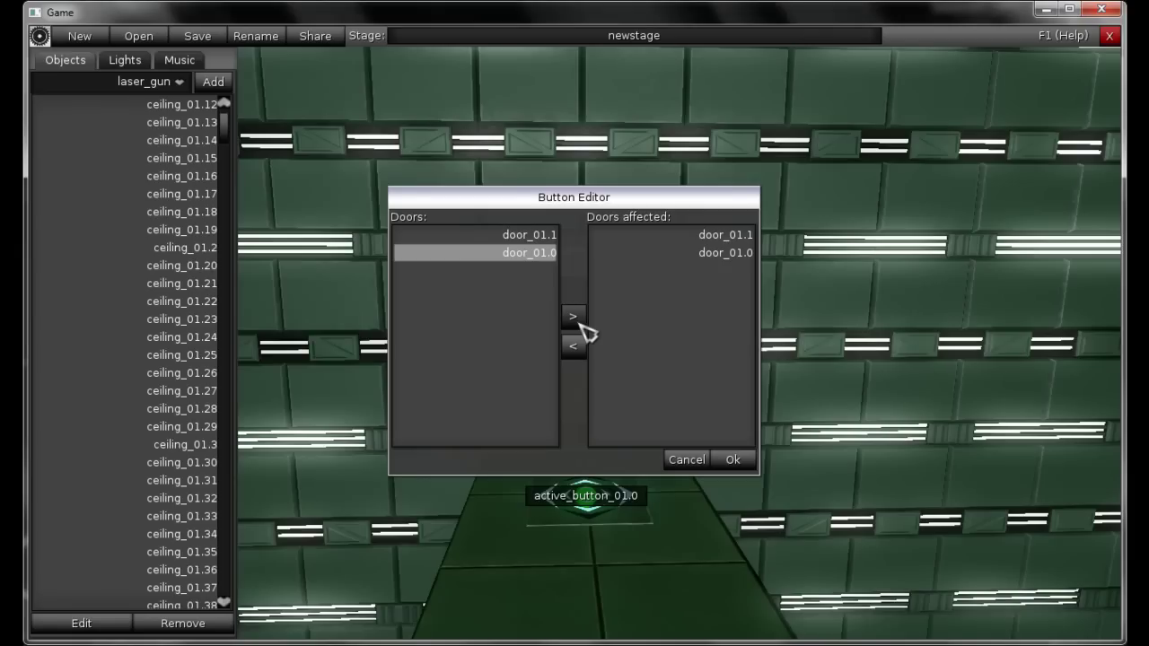
click(731, 460)
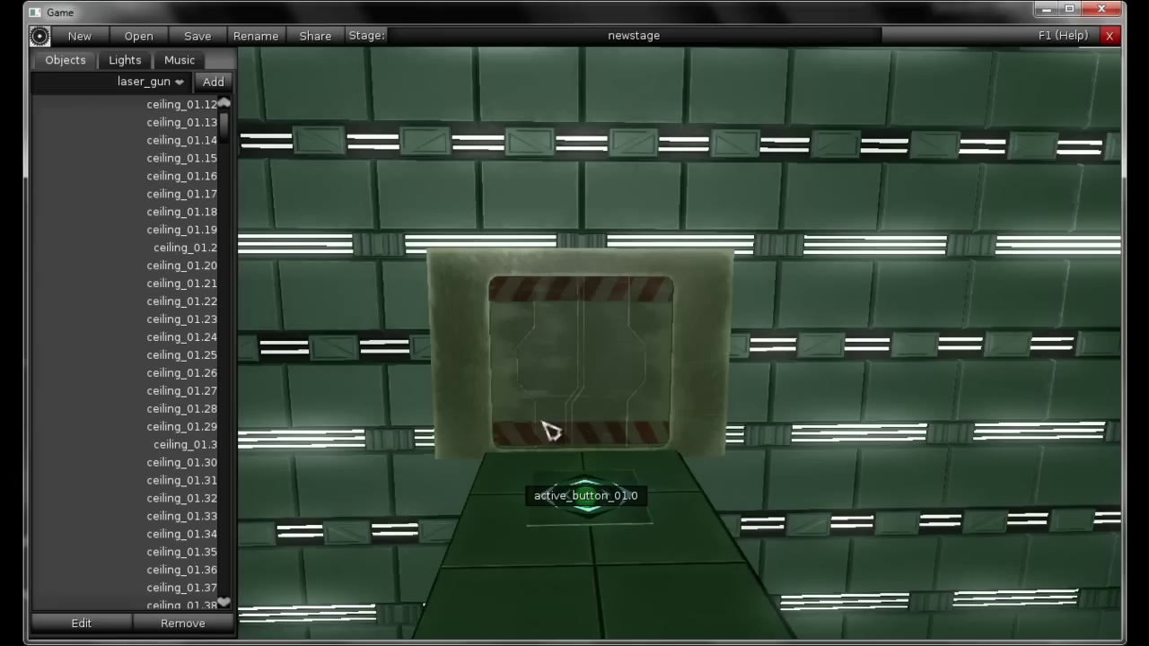
Add laser_gun.0 to the stage and set its action to Moving in the Laser Editor
click(202, 85)
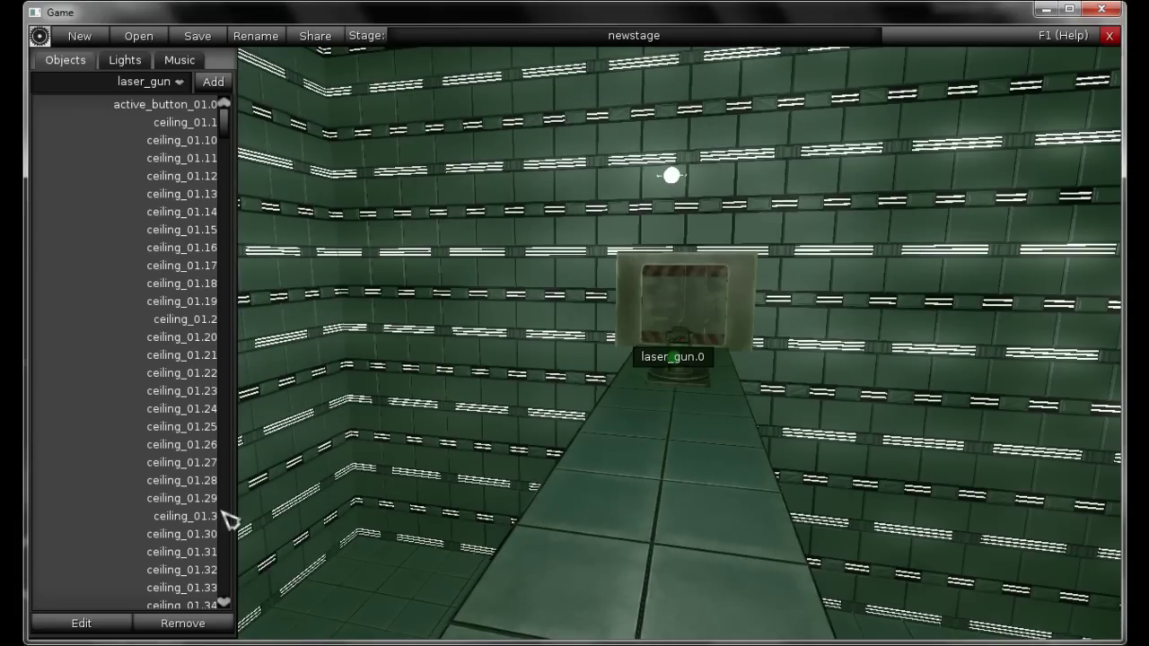
click(97, 623)
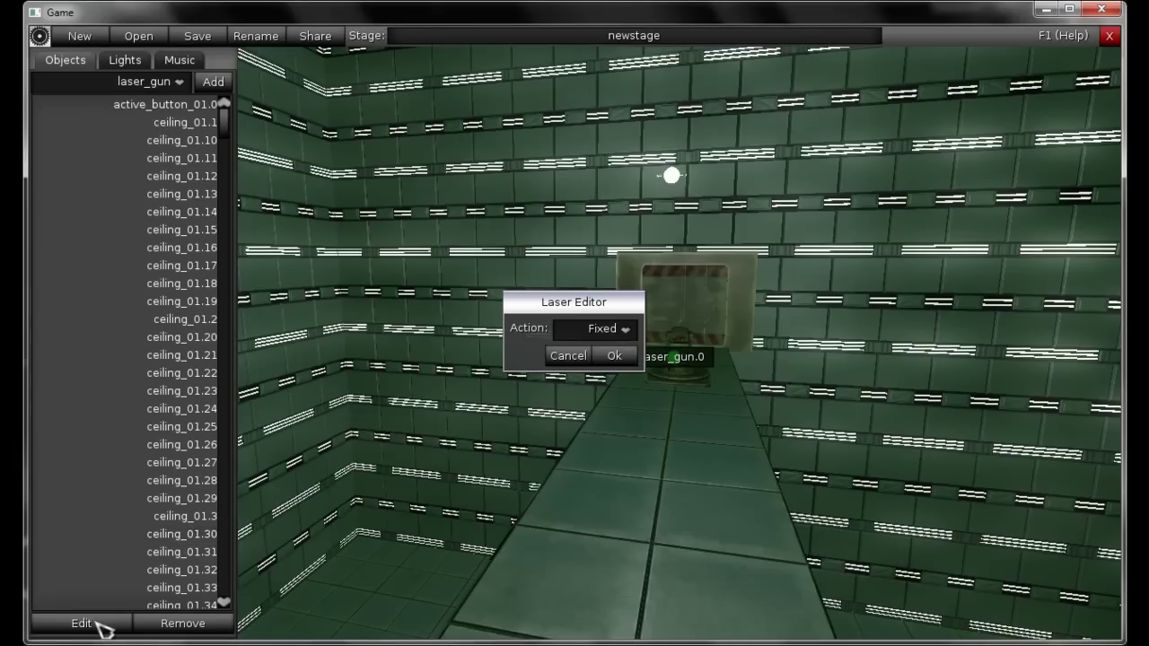
click(624, 329)
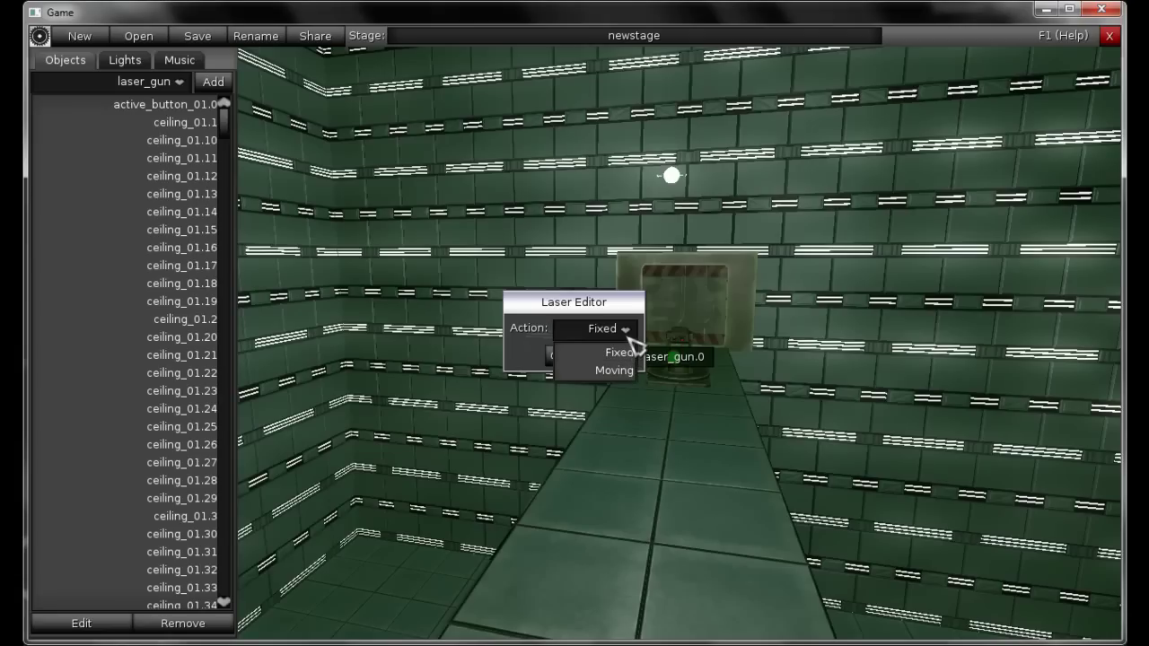
click(615, 371)
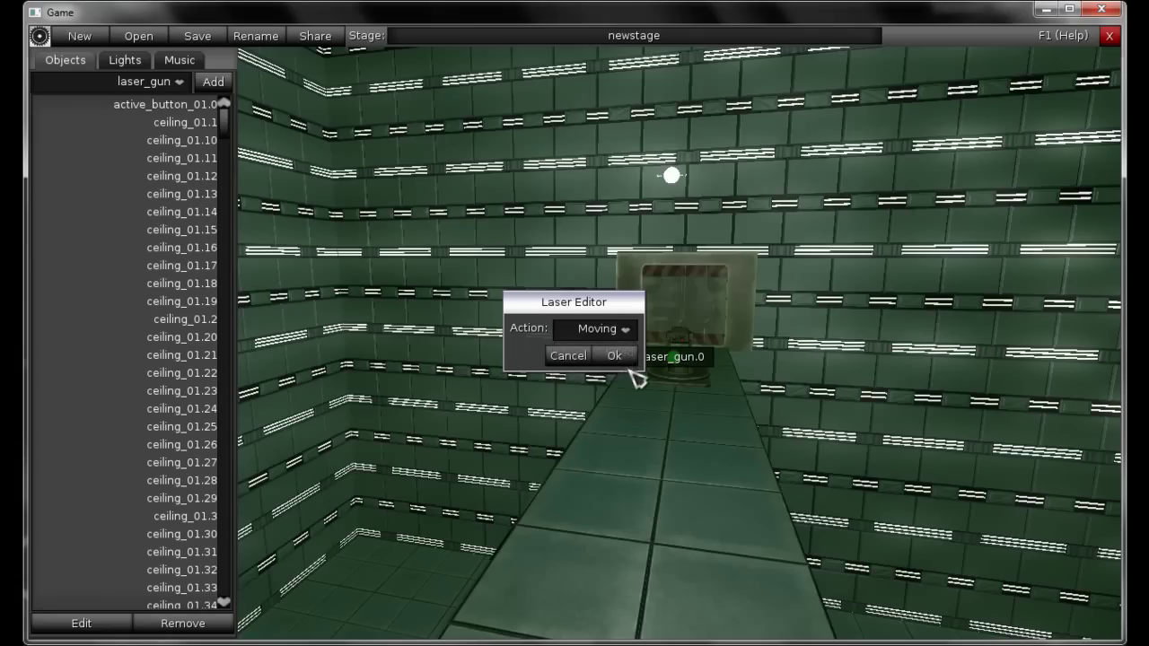
click(615, 356)
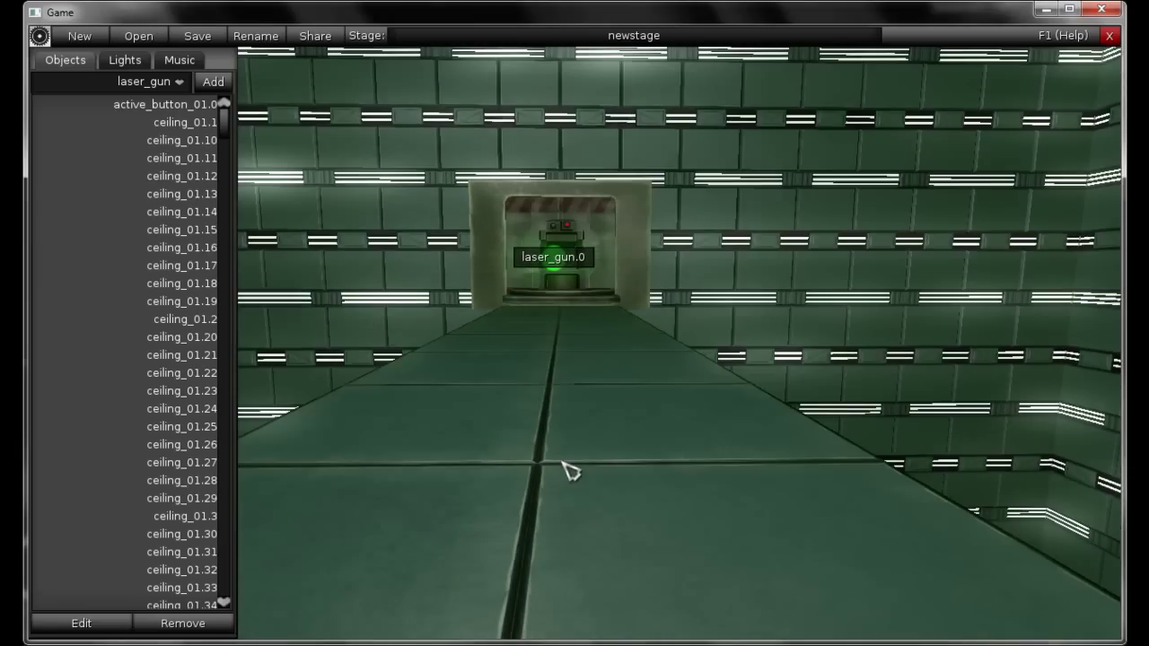
Lower laser_gun.0 into the doorway using 10 mm and 100 mm movement steps
key(1)
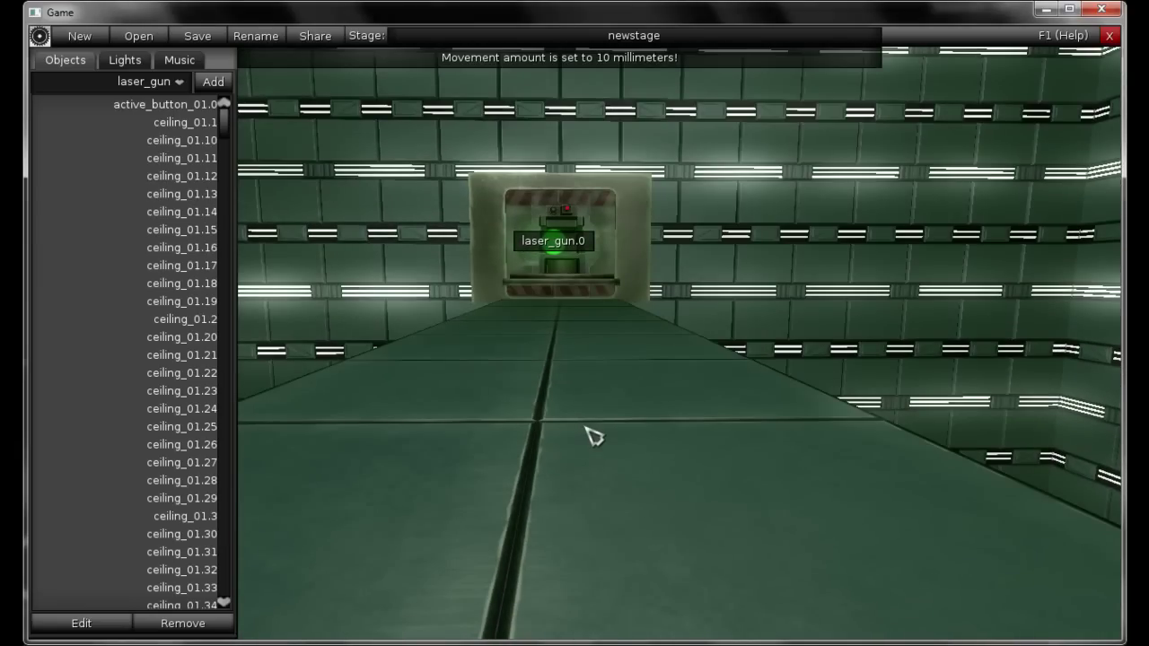
key(Page_Down)
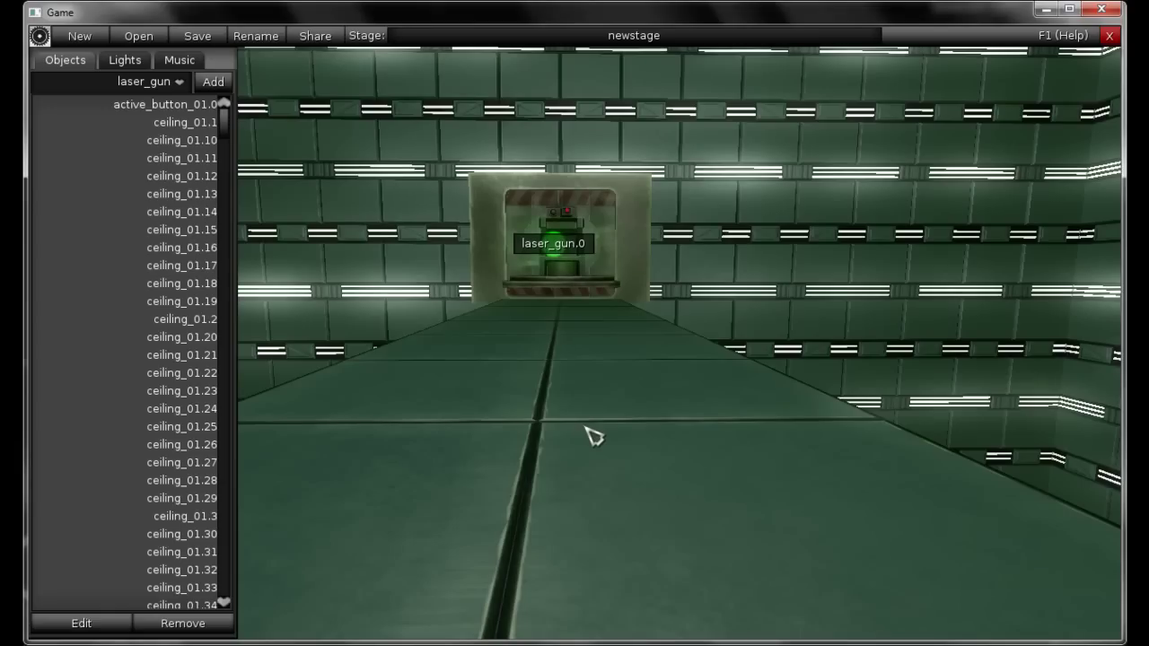
key(2)
key(Page_Down)
key(Page_Down)
key(Page_Down)
key(Page_Down)
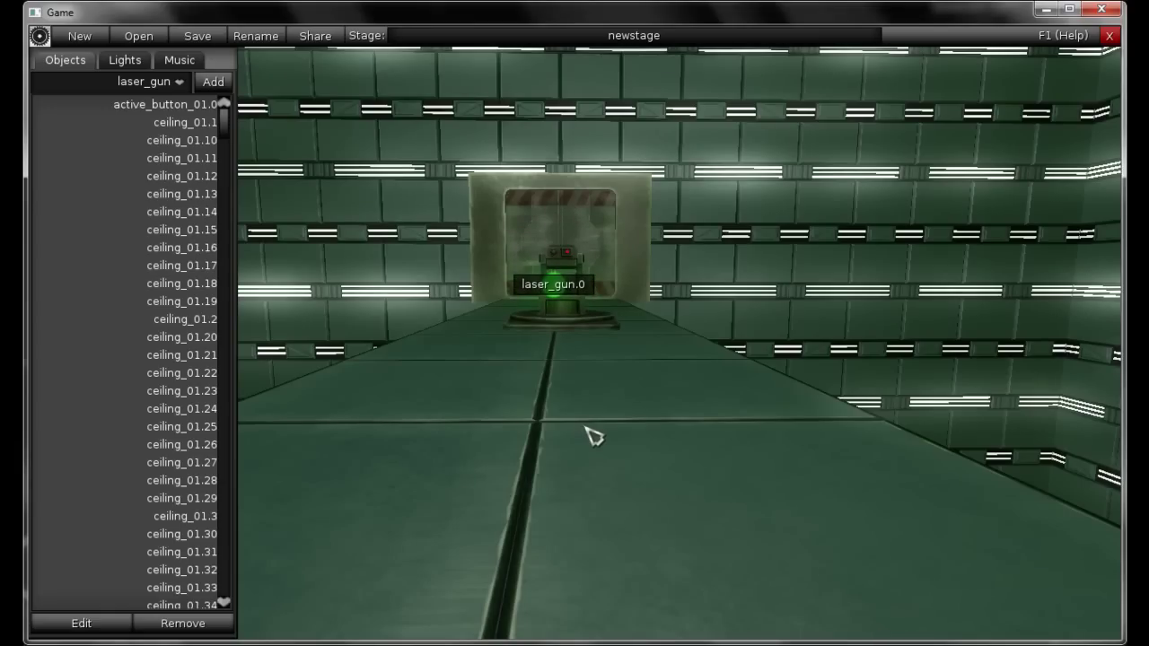
key(1)
key(Page_Down)
key(Page_Down)
key(Page_Down)
key(Page_Down)
key(Page_Down)
key(Page_Down)
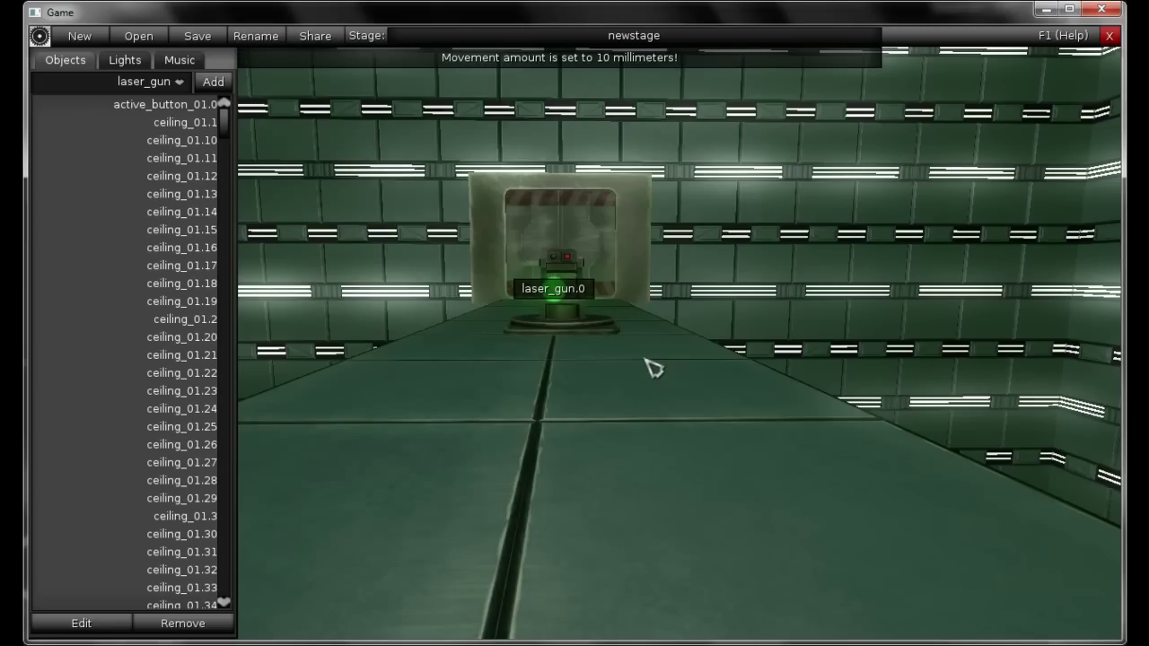
middle_drag(729, 368, 764, 341)
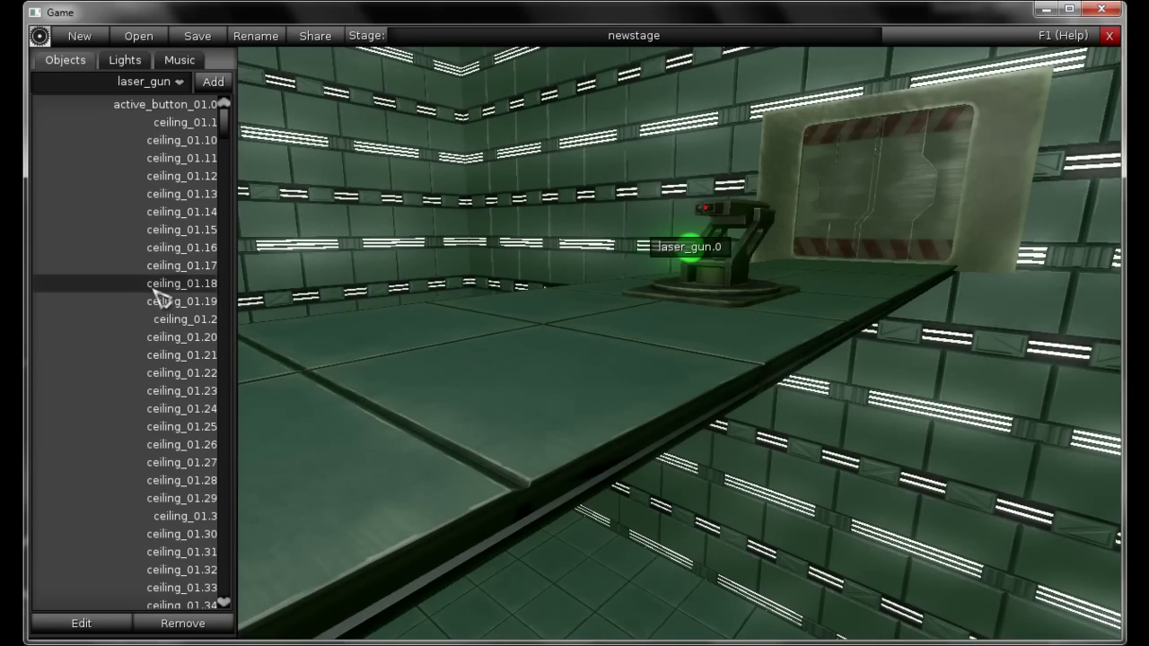
Fly the camera along the corridor to inspect the tunnel floor and ceiling pieces
middle_drag(603, 356, 314, 346)
scroll(314, 345, up, 10)
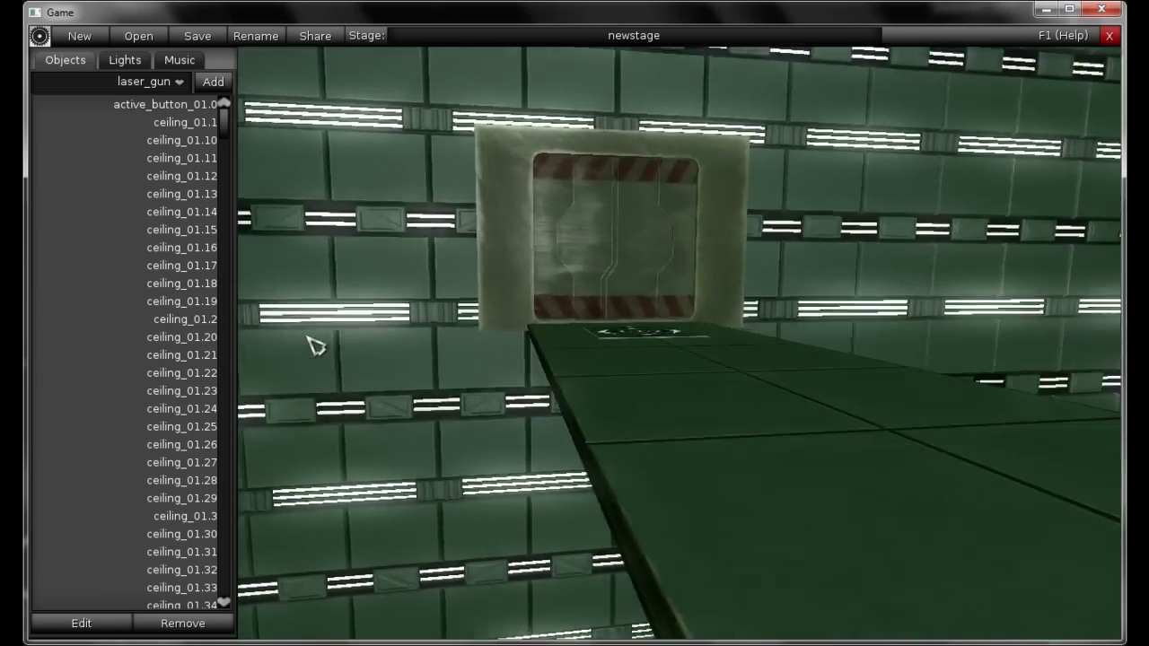
scroll(613, 395, up, 10)
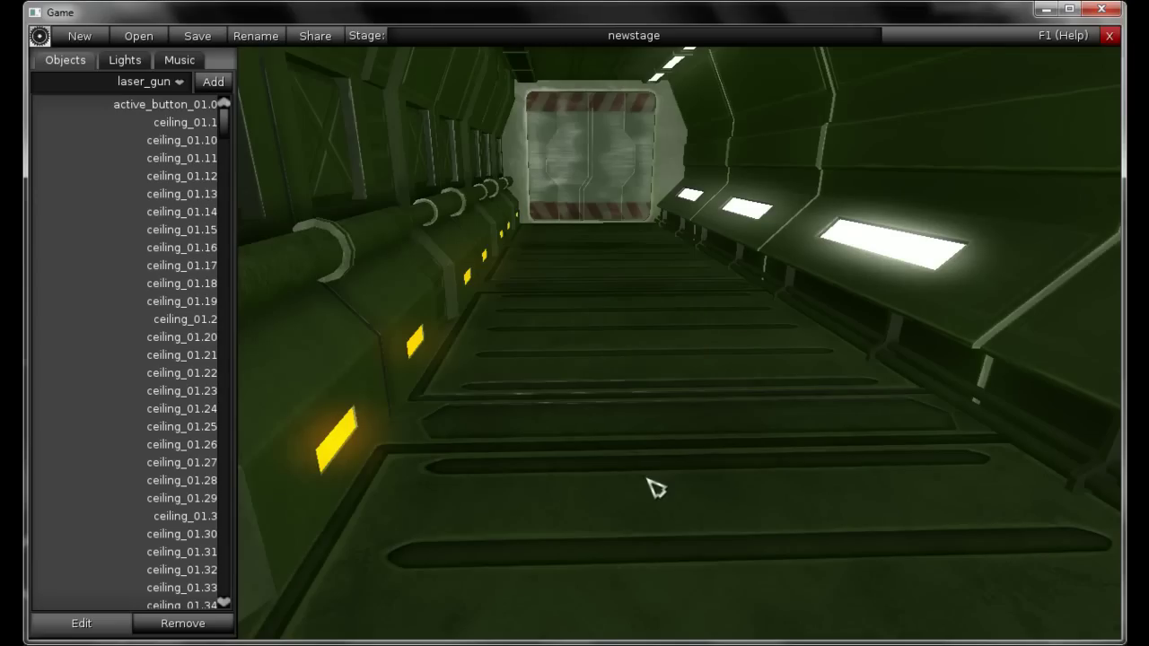
click(688, 513)
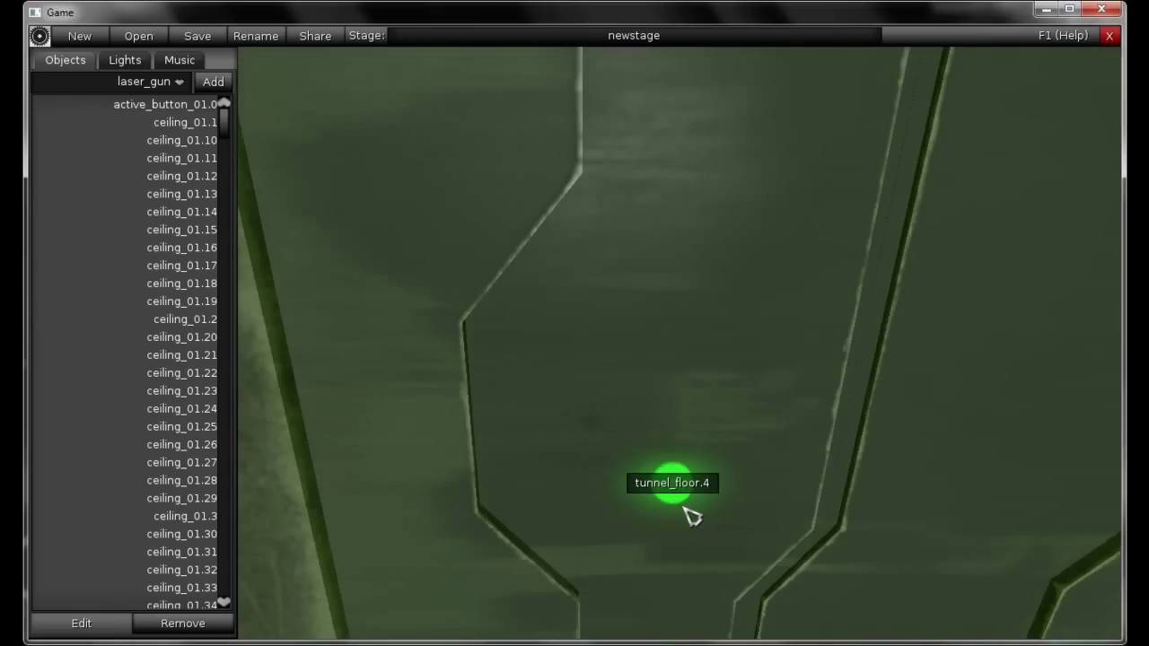
click(675, 484)
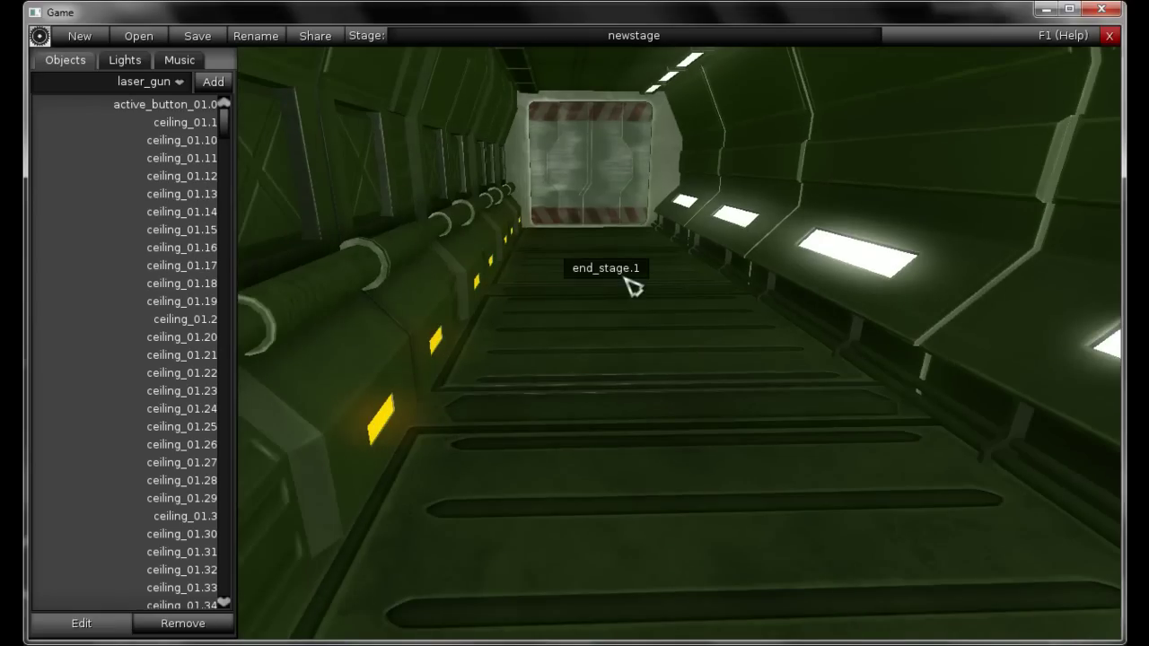
click(594, 405)
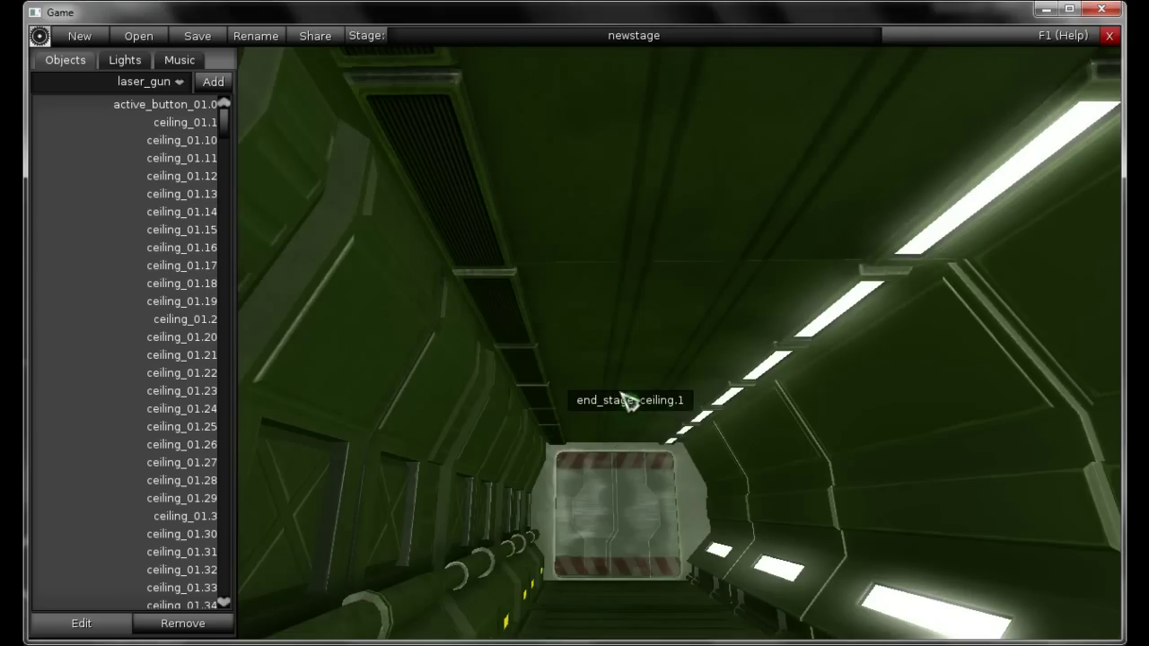
click(669, 235)
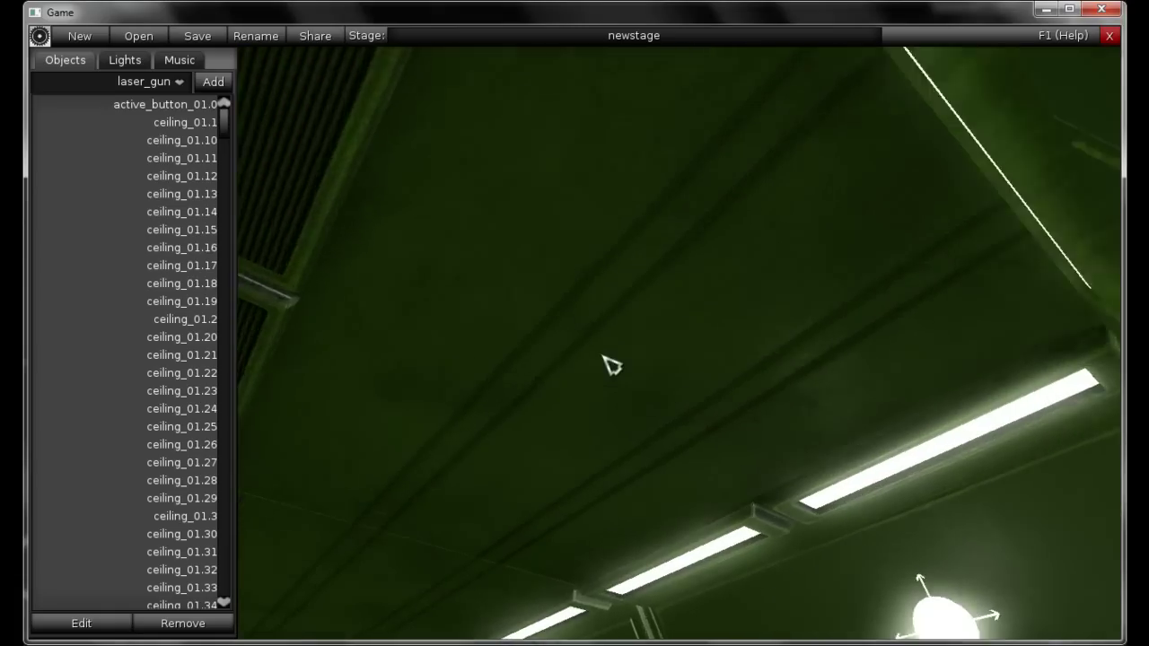
mouse_move(649, 347)
right_down()
mouse_move(587, 428)
mouse_move(556, 440)
right_up()
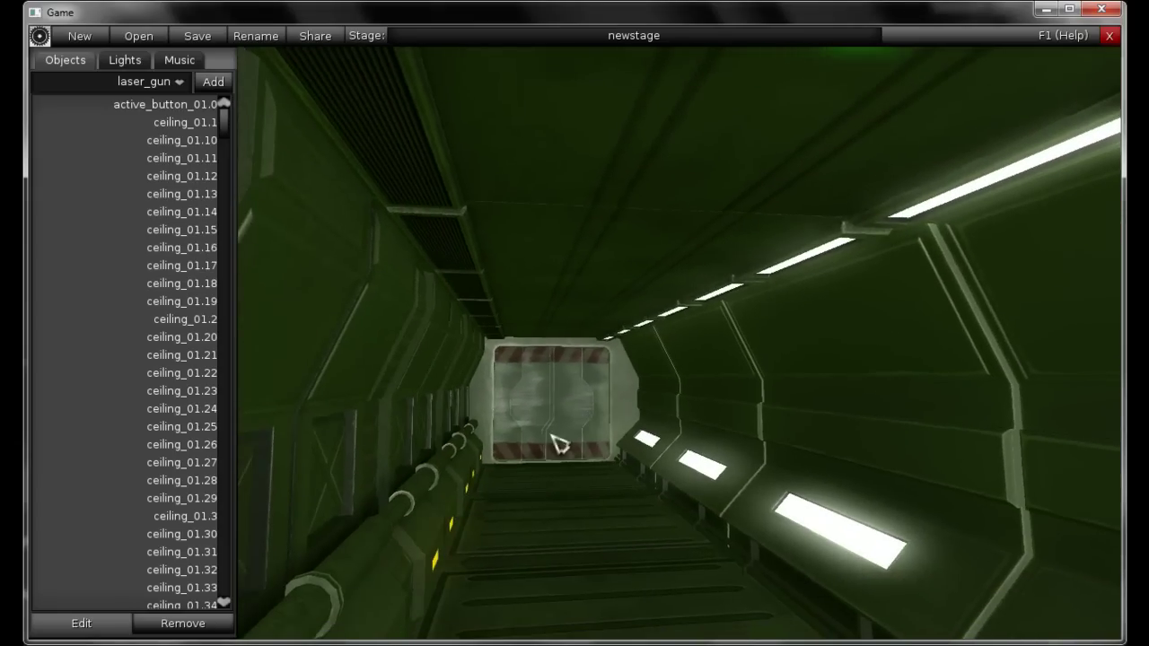
Choose end_stage in the Objects dropdown, replacing an initial end_stage_ceiling pick
click(184, 85)
scroll(188, 188, up, 2)
mouse_move(184, 181)
mouse_down()
mouse_move(185, 151)
mouse_move(185, 179)
mouse_up()
click(167, 164)
click(174, 86)
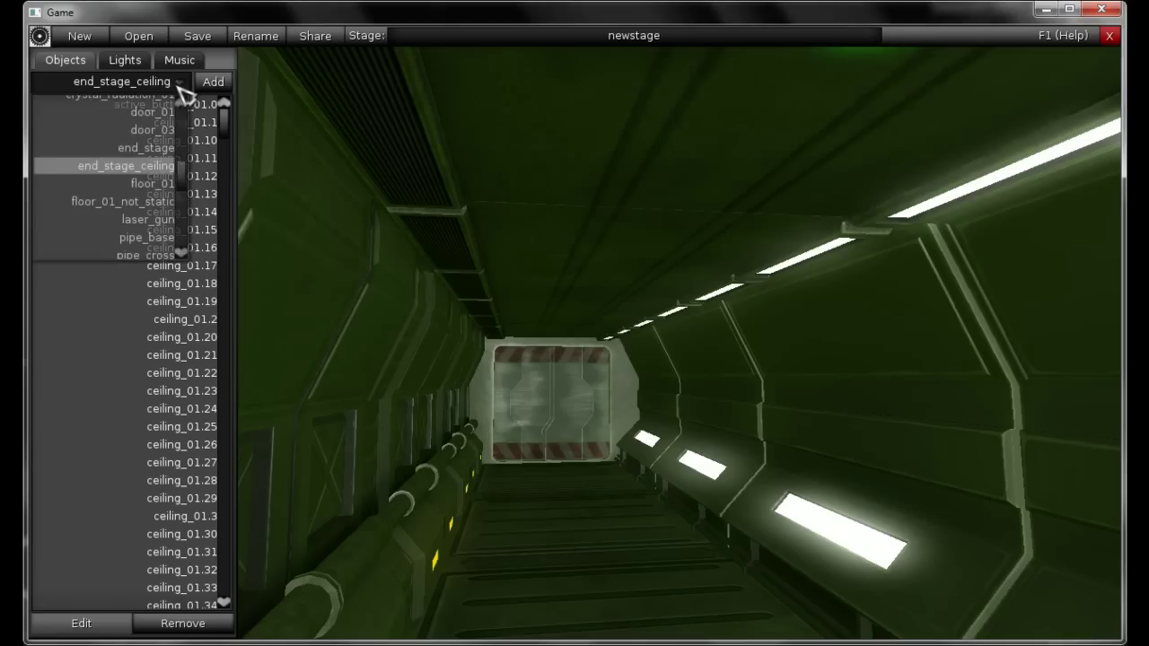
click(167, 153)
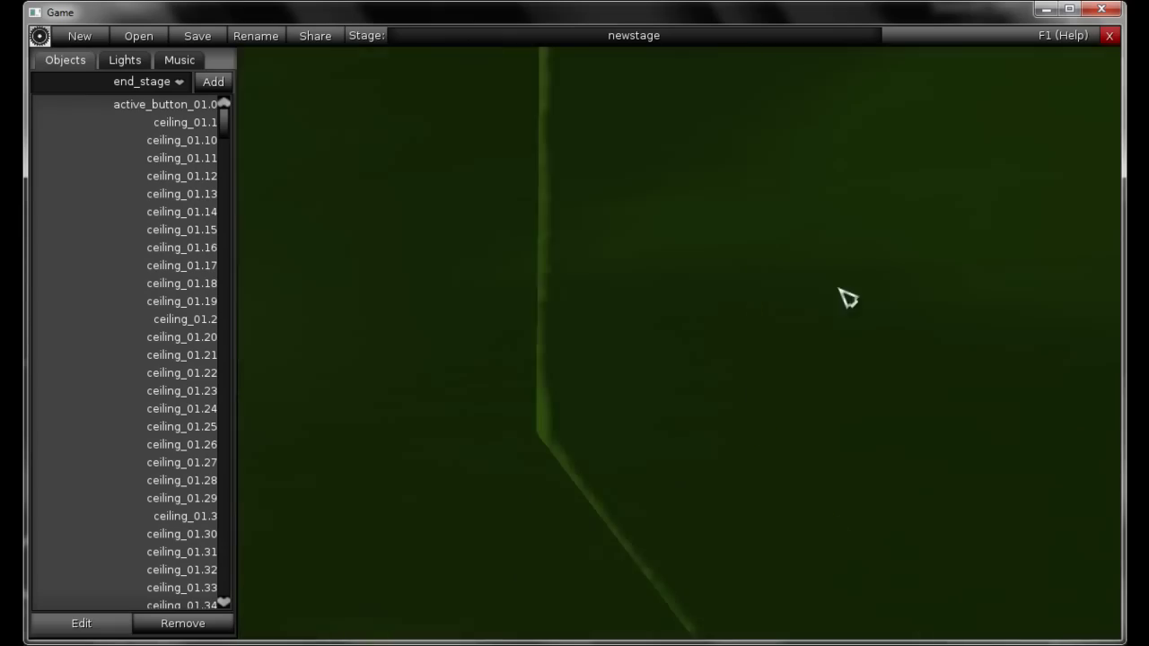
Add four floor_01_not_static pieces, stacked up to floor_01_not_static.3 above the walkway
key(s)
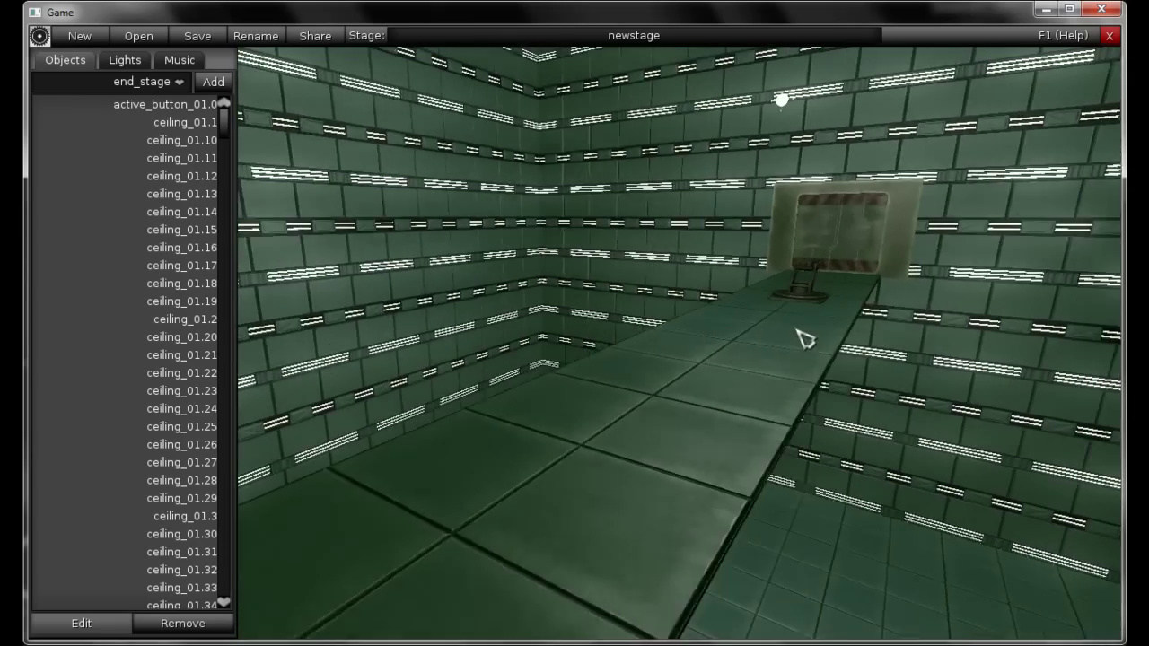
click(180, 82)
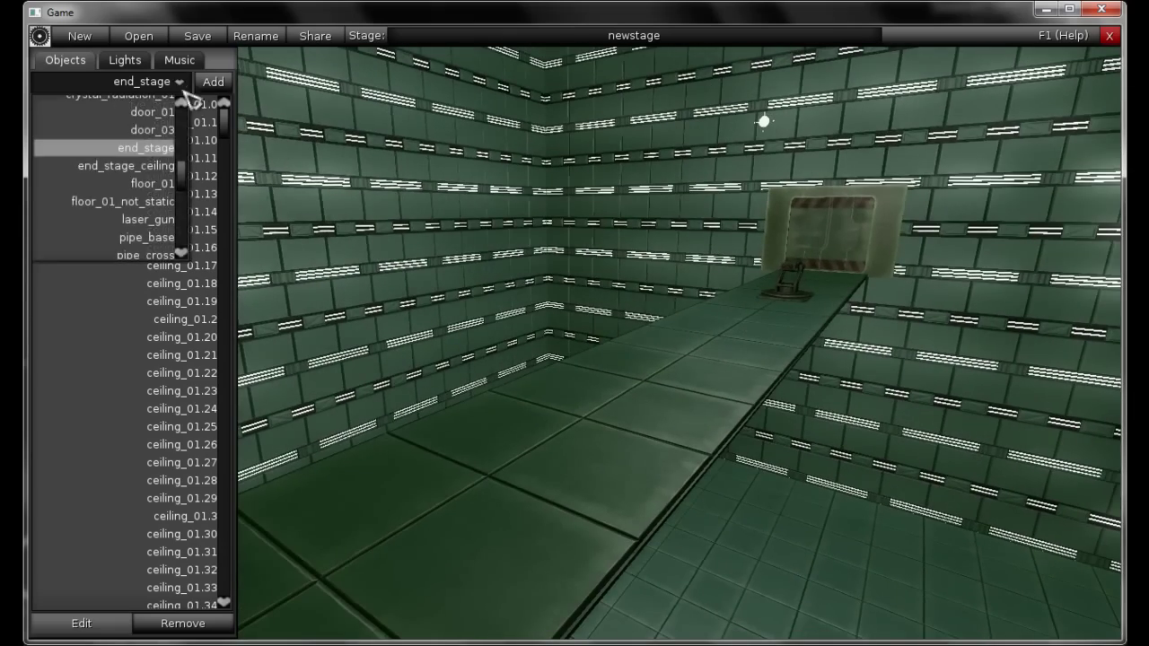
click(203, 139)
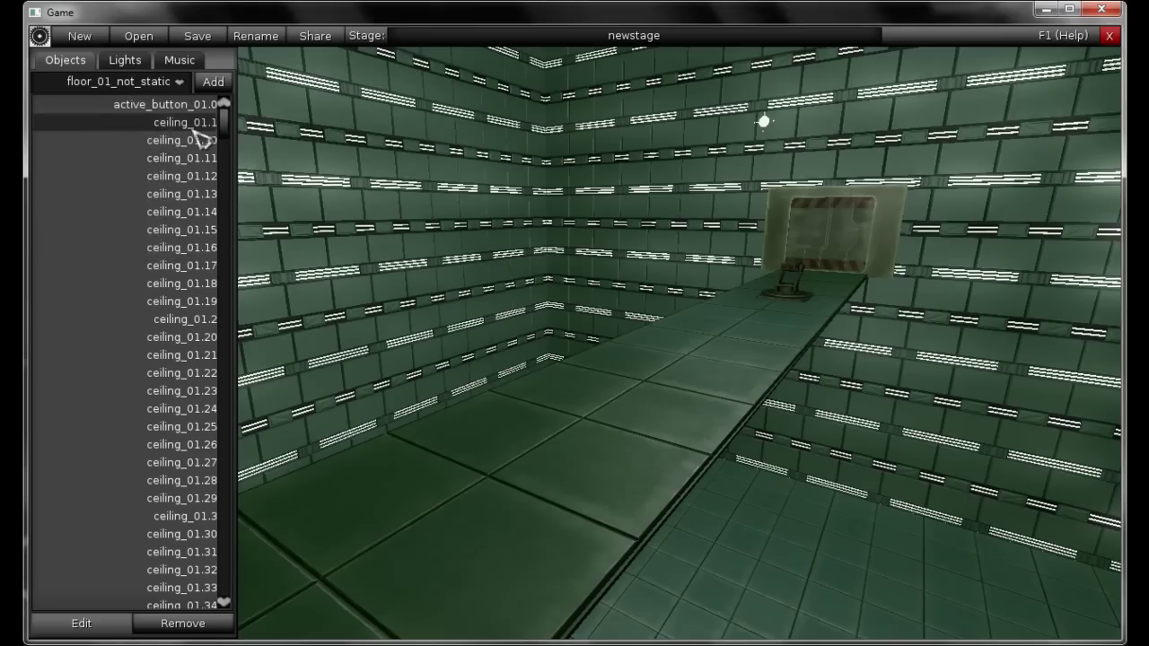
click(214, 82)
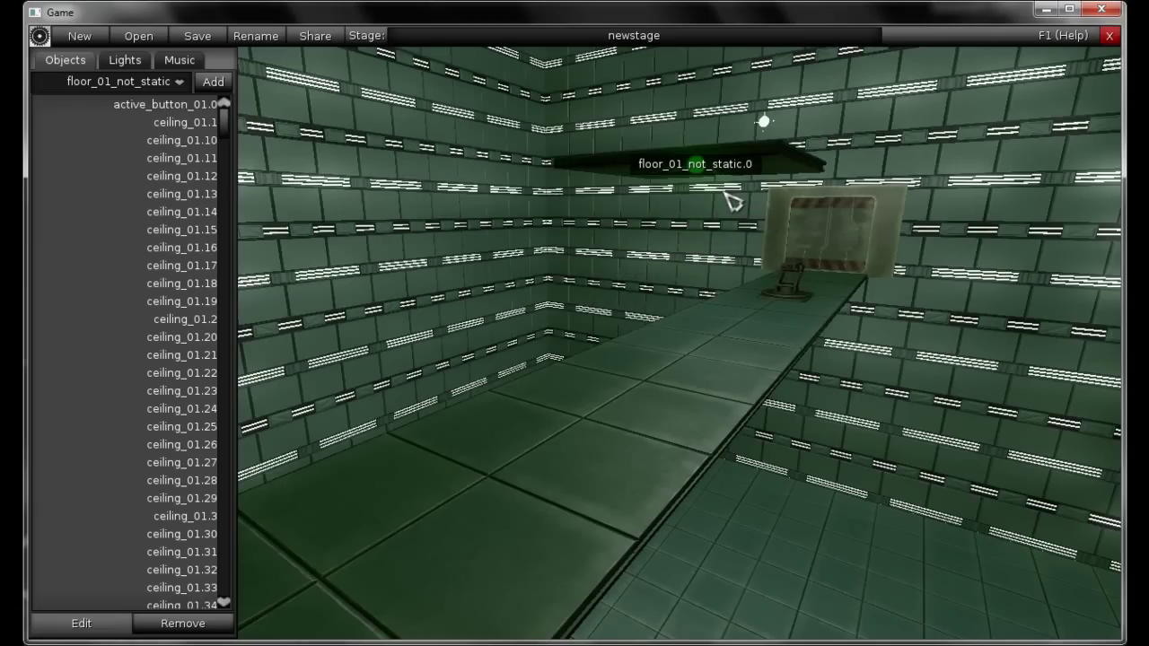
click(732, 202)
click(732, 202)
click(732, 202)
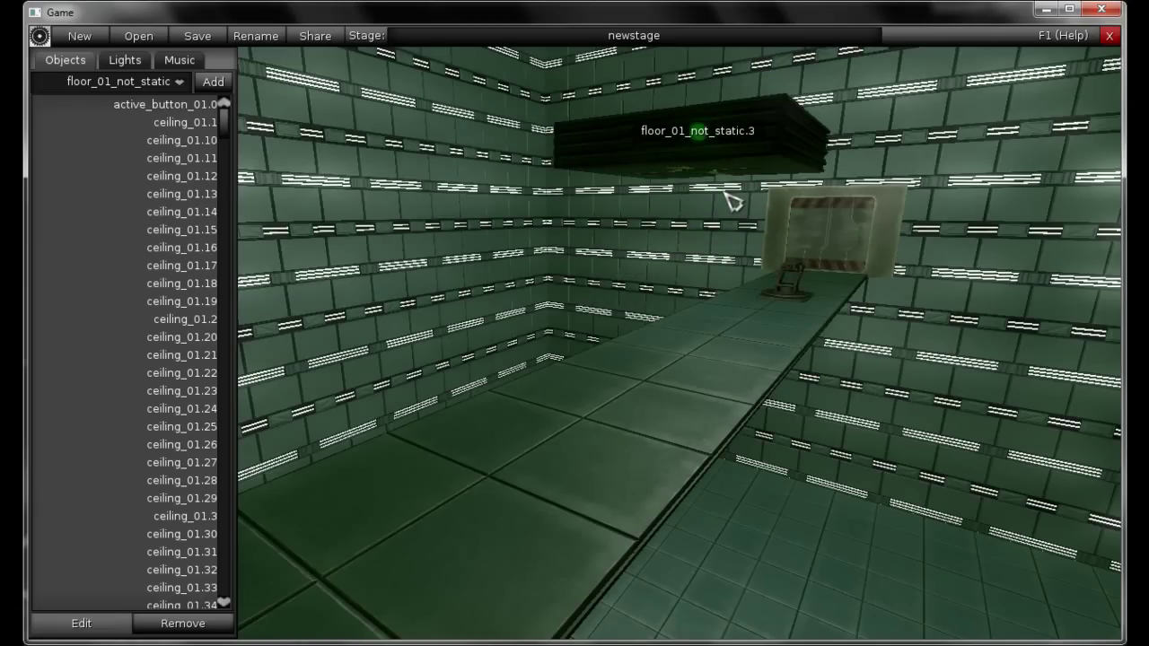
key(Right)
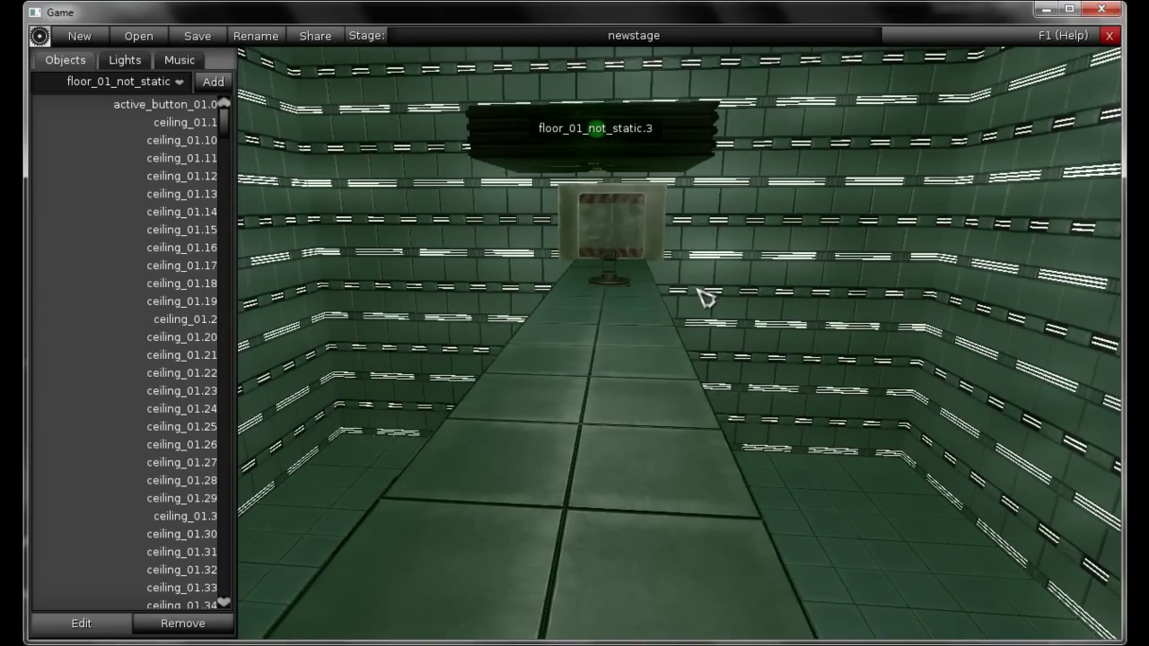
Locate the existing lights light.0, light.1 and light.2 in the scene
click(151, 68)
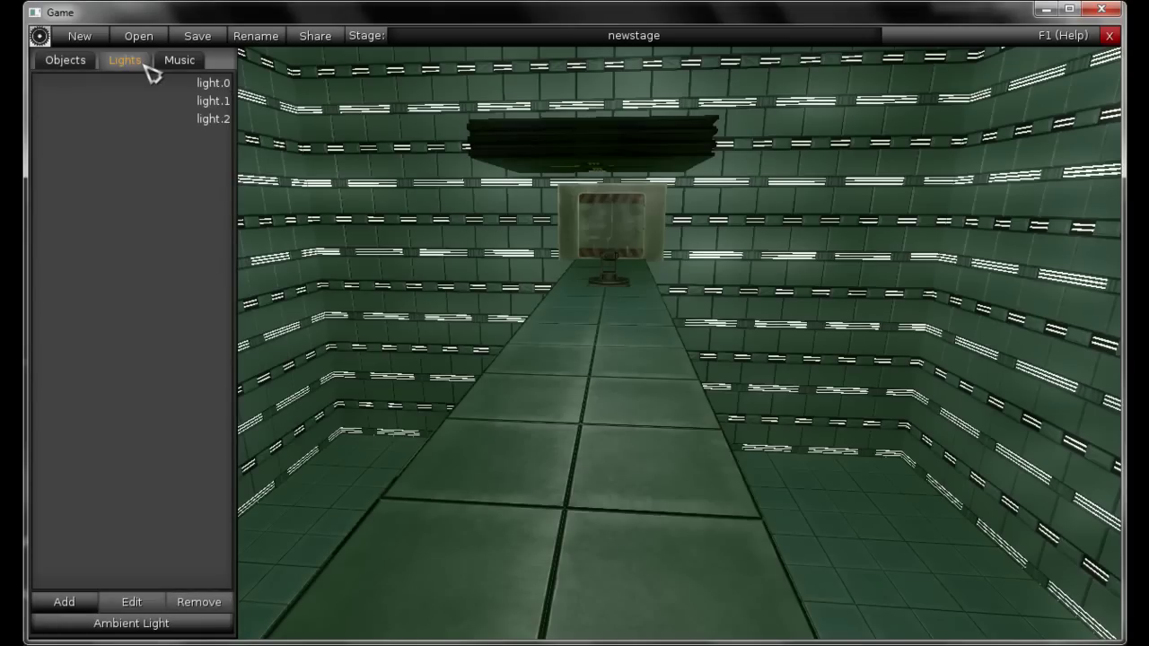
click(176, 84)
click(185, 104)
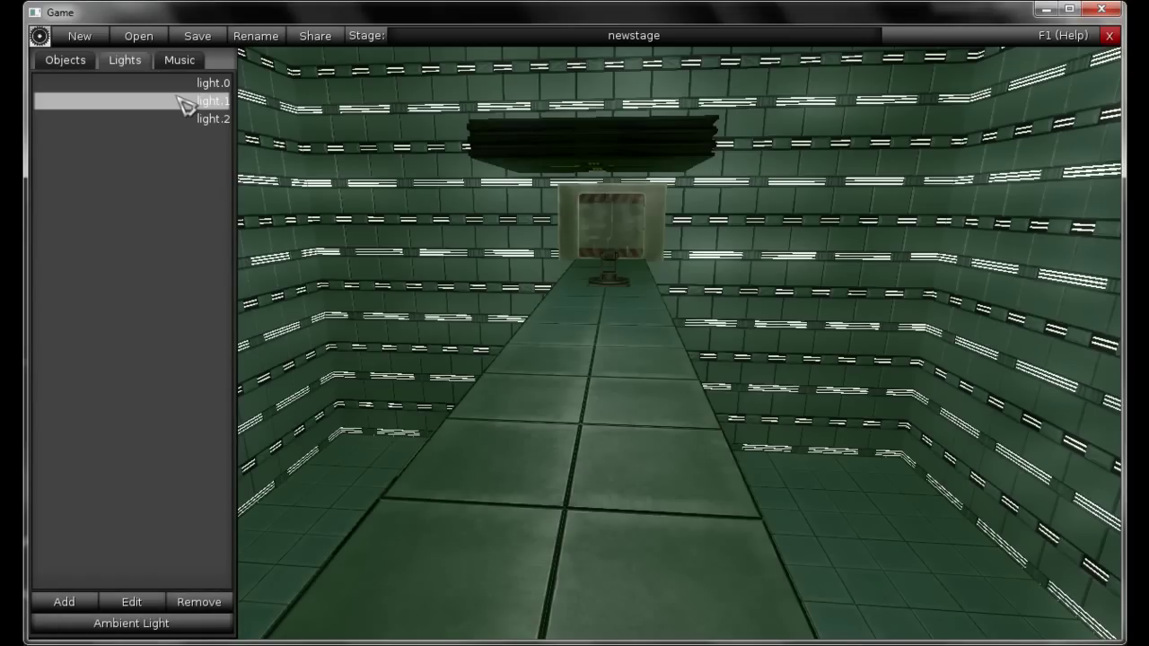
click(191, 126)
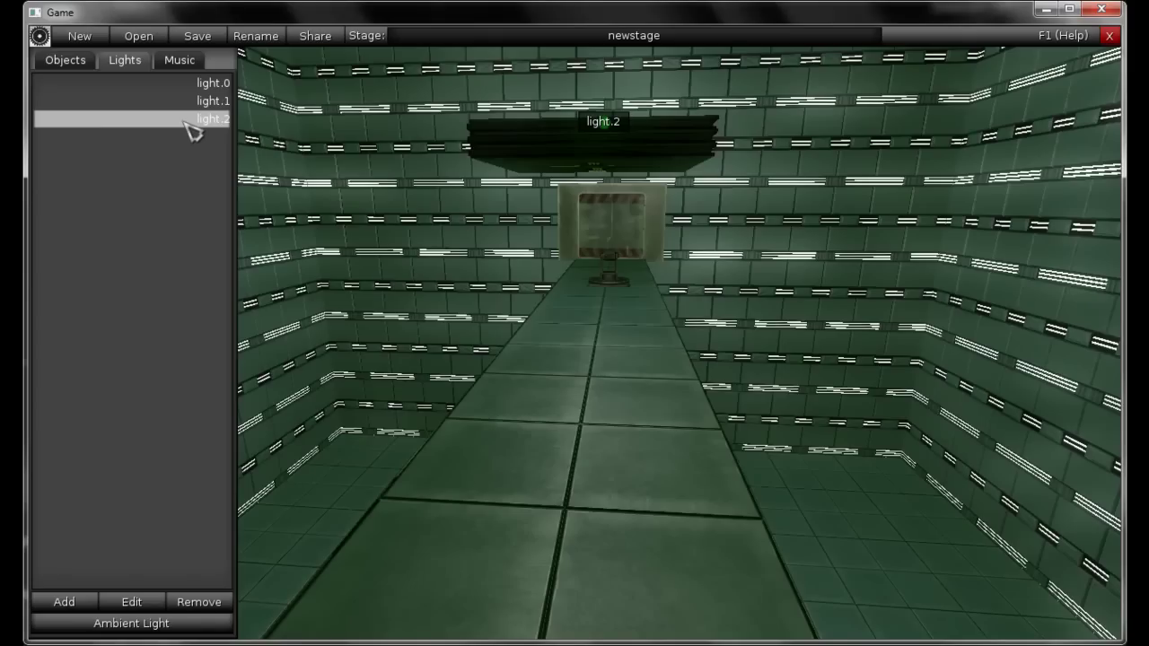
Add light.3 with a yellow colour of RGB 168/133/36
click(55, 603)
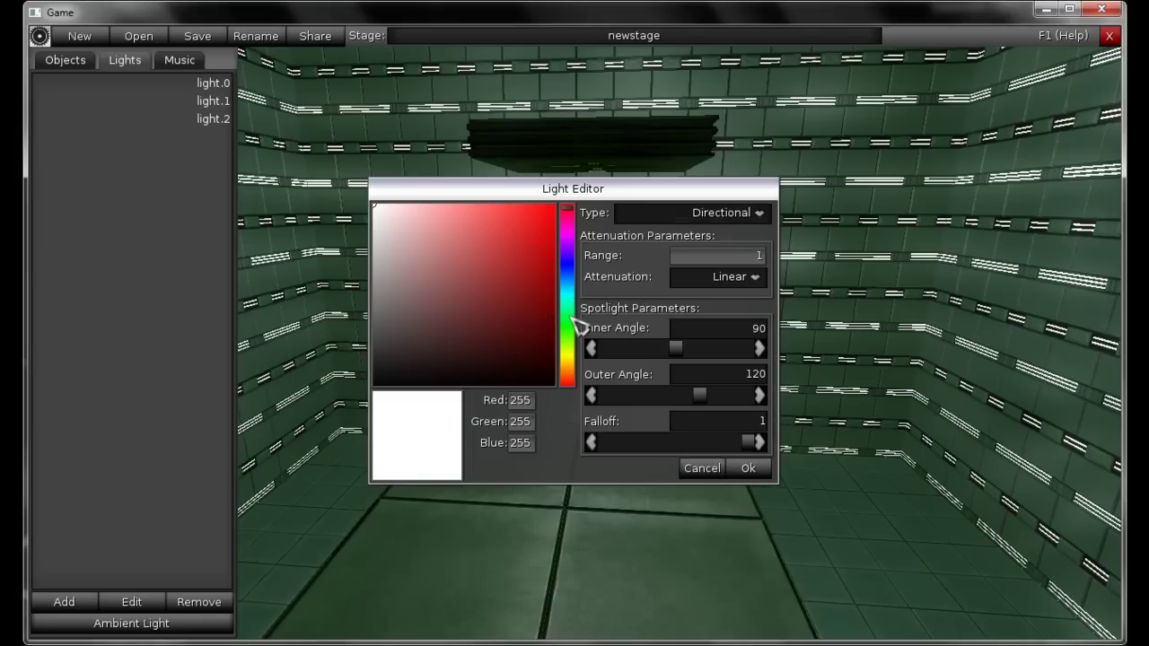
click(568, 360)
click(485, 316)
click(516, 266)
click(746, 469)
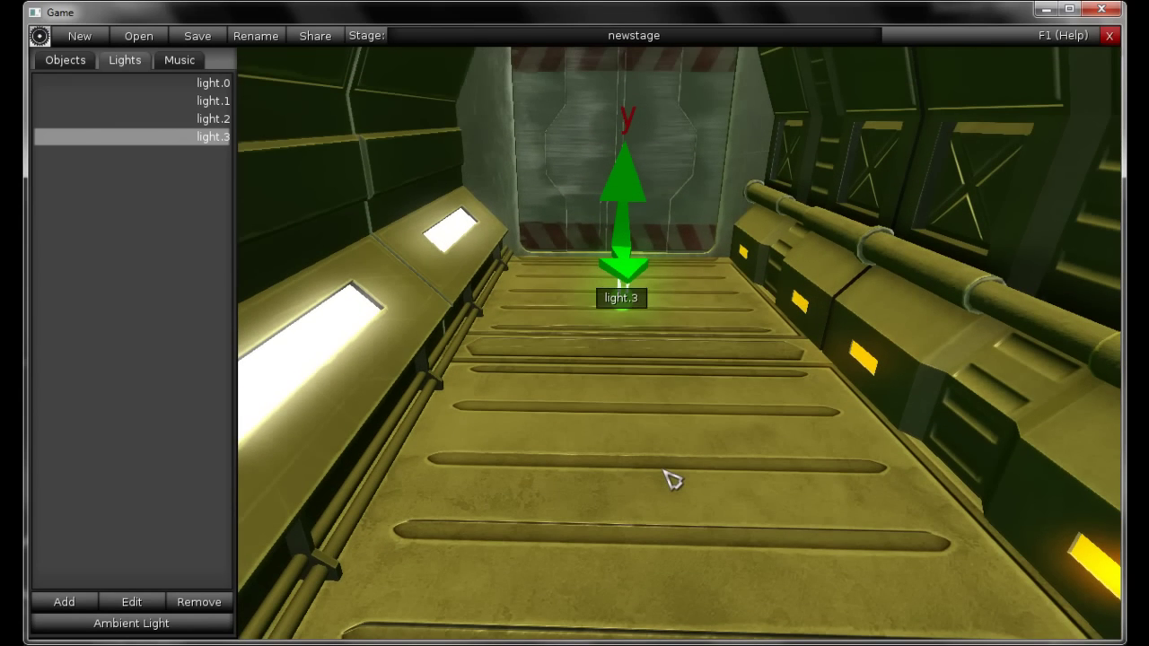
Raise light.3 up the wall near the corner using a 10 mm movement step
middle_drag(671, 480, 869, 594)
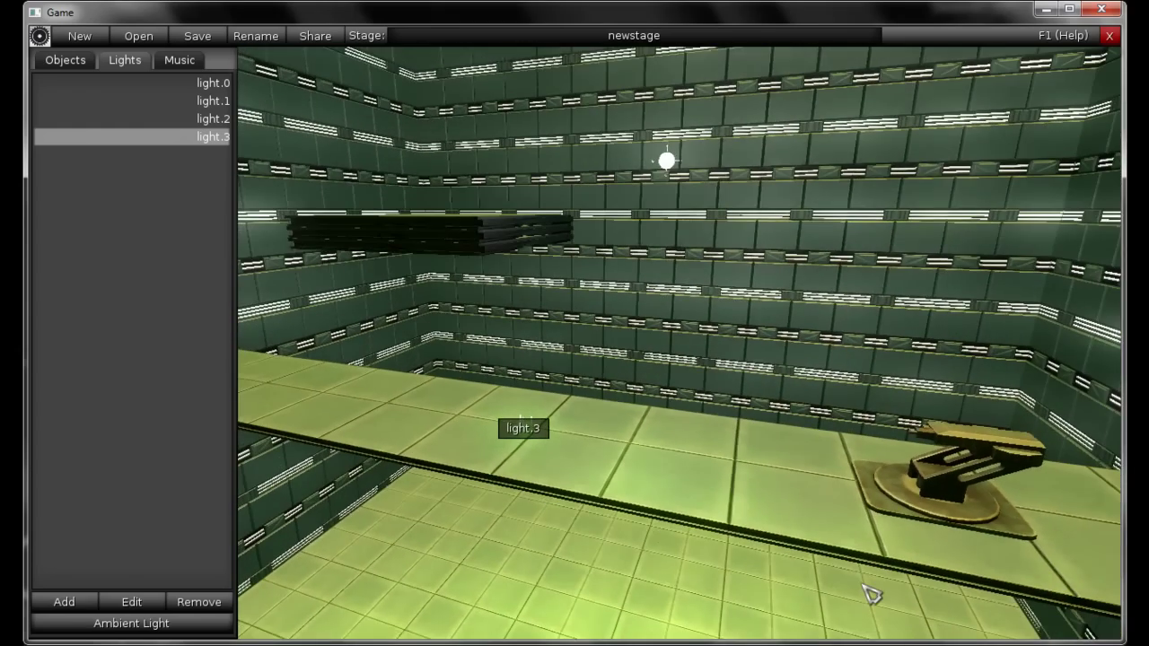
key(1)
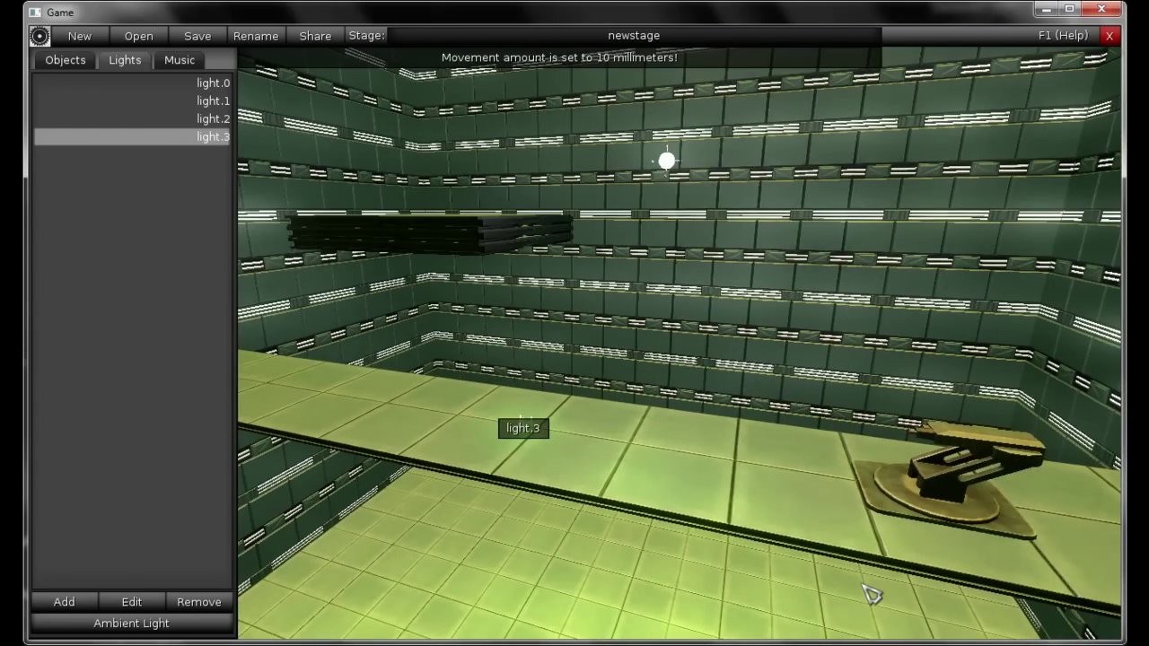
key(Page_Up)
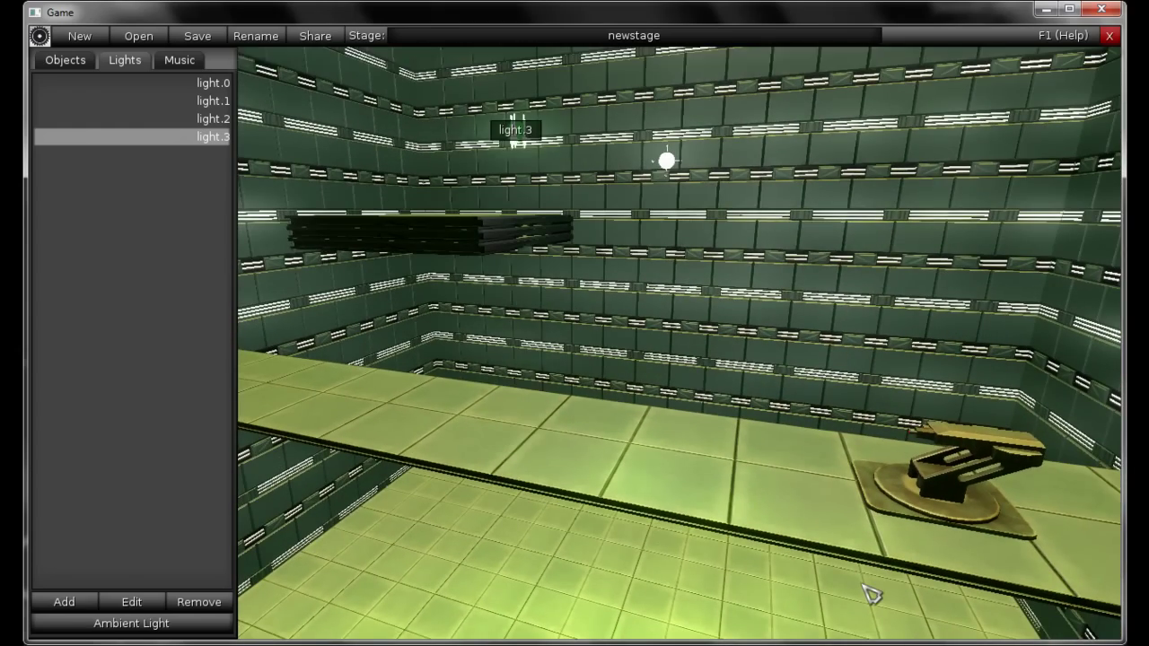
middle_drag(766, 535, 769, 486)
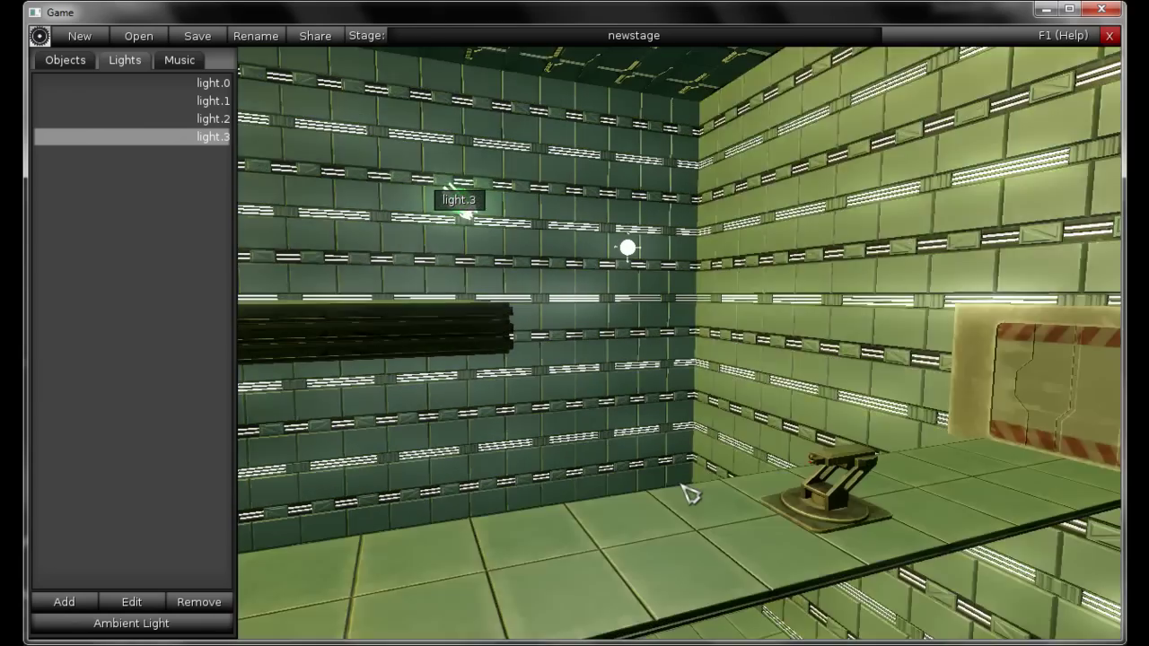
key(s)
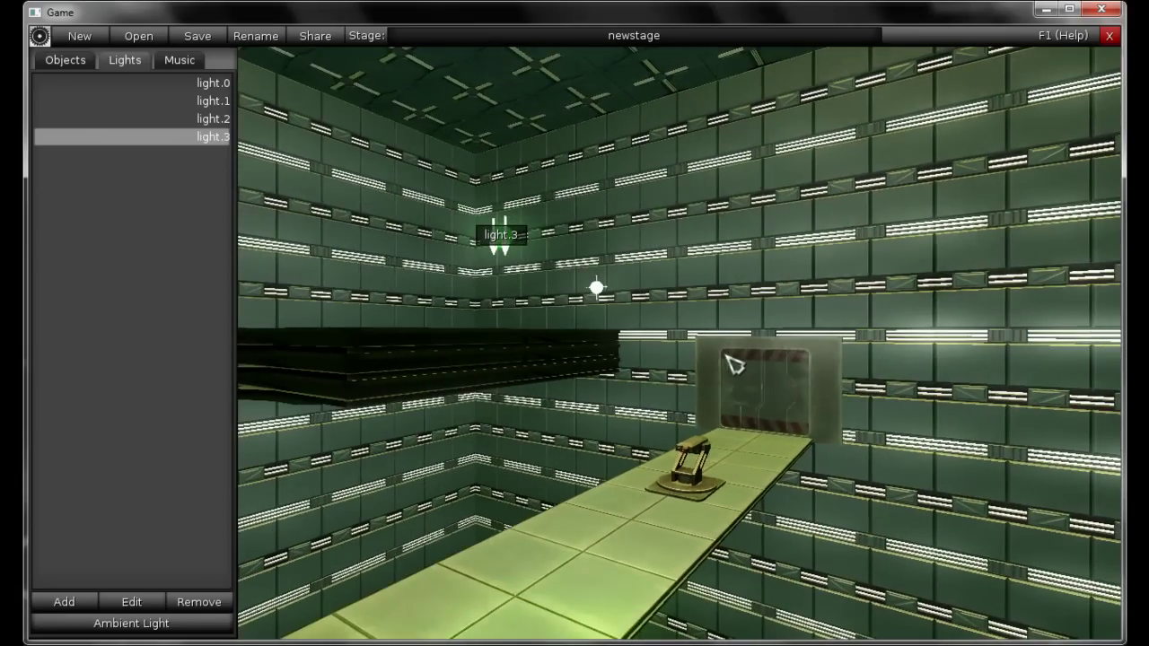
click(139, 603)
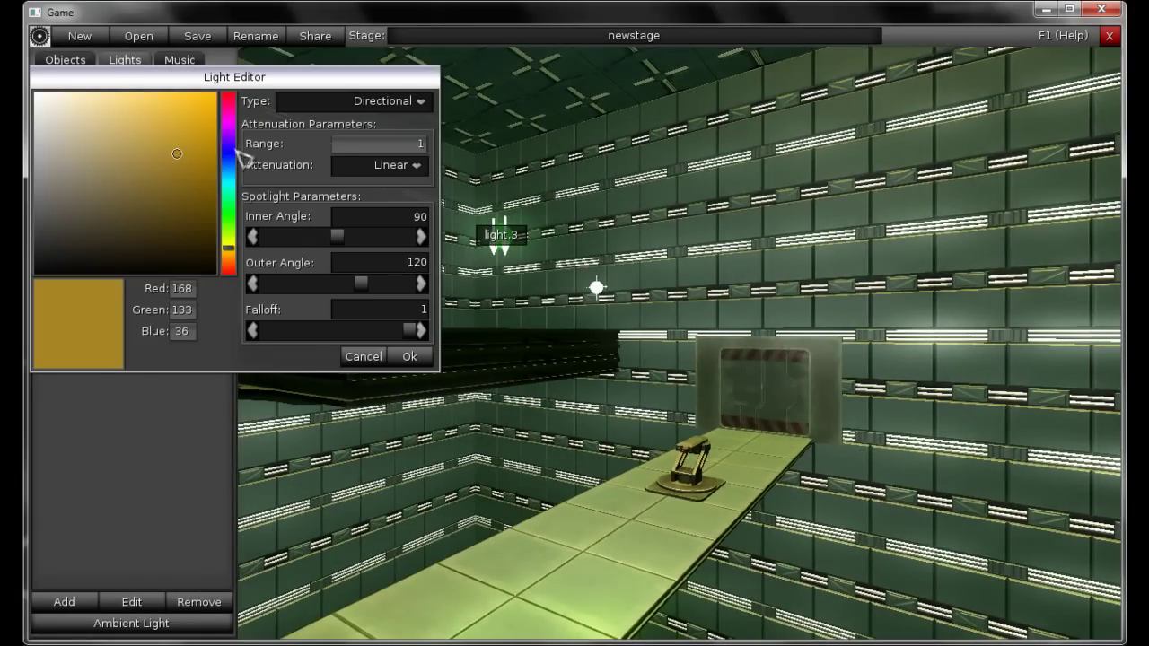
Give light.3 blue colour 0/111/201, type Point, range 50 and Quadratic attenuation
drag(237, 259, 250, 180)
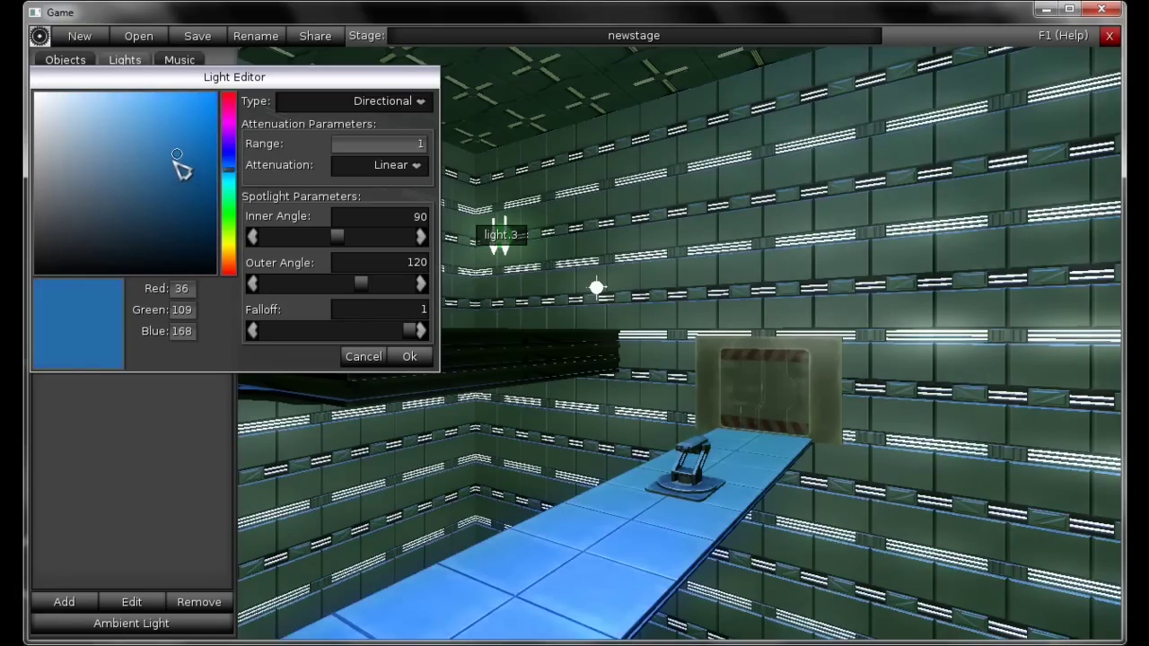
drag(176, 161, 220, 133)
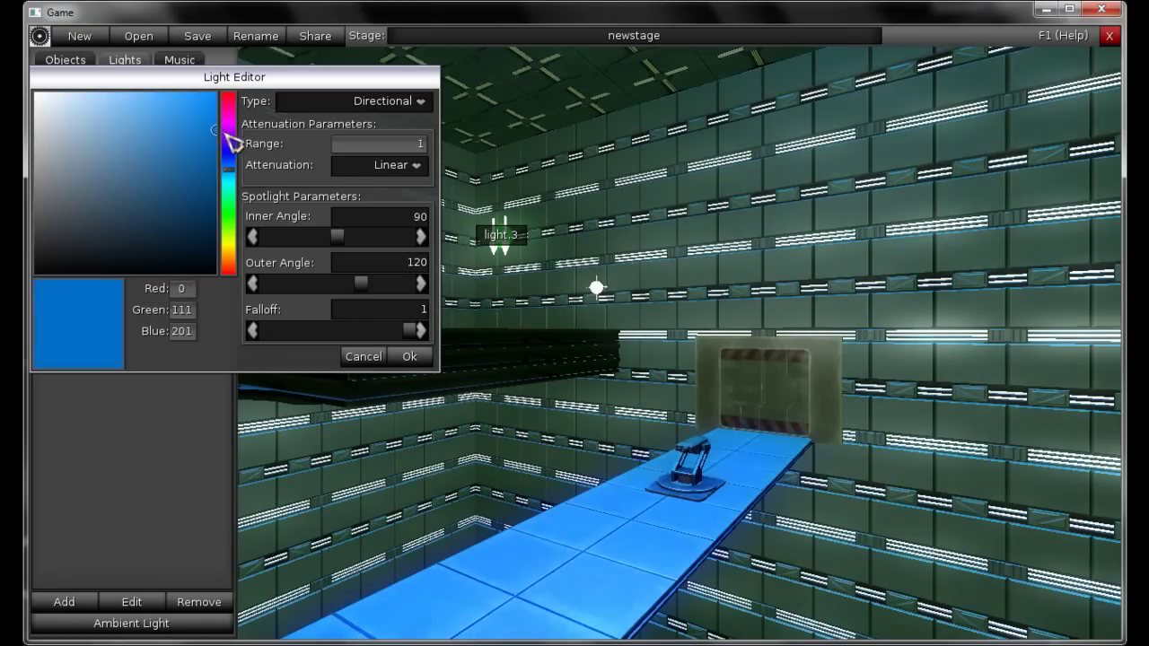
click(428, 104)
click(428, 141)
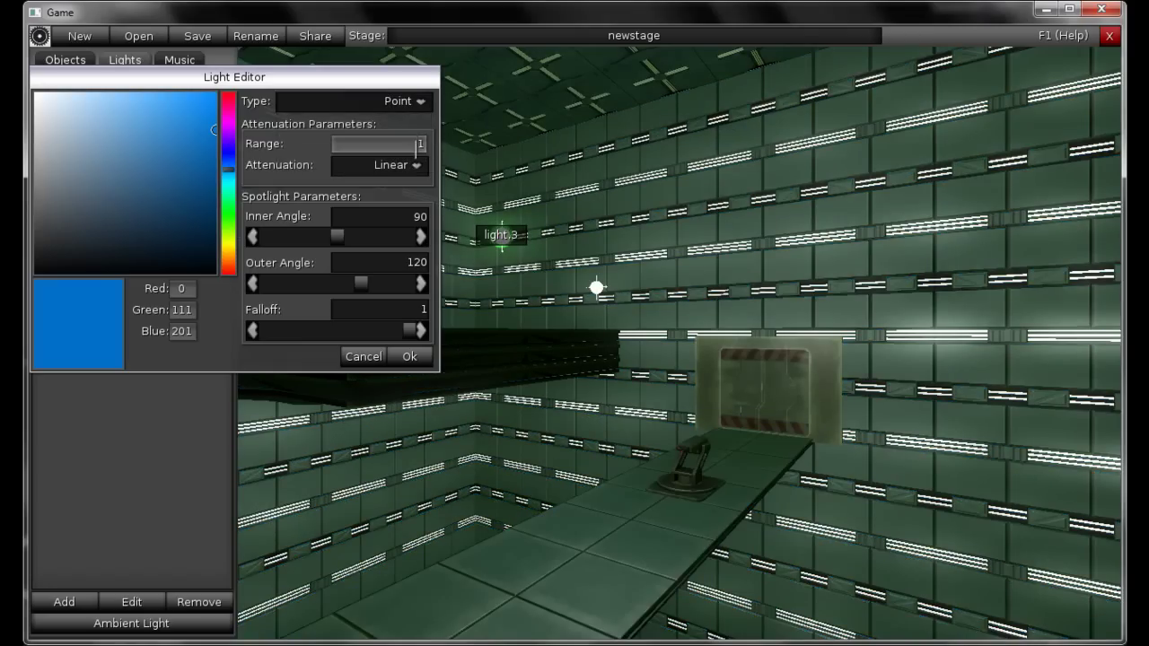
click(420, 145)
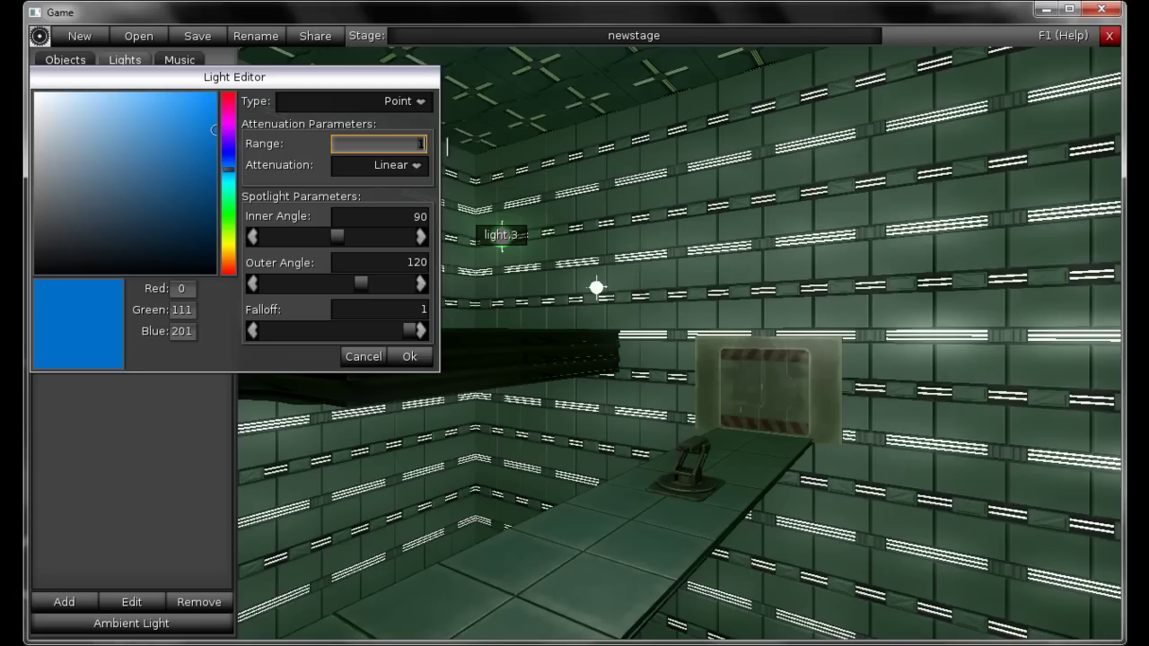
text(50)
click(415, 165)
click(418, 212)
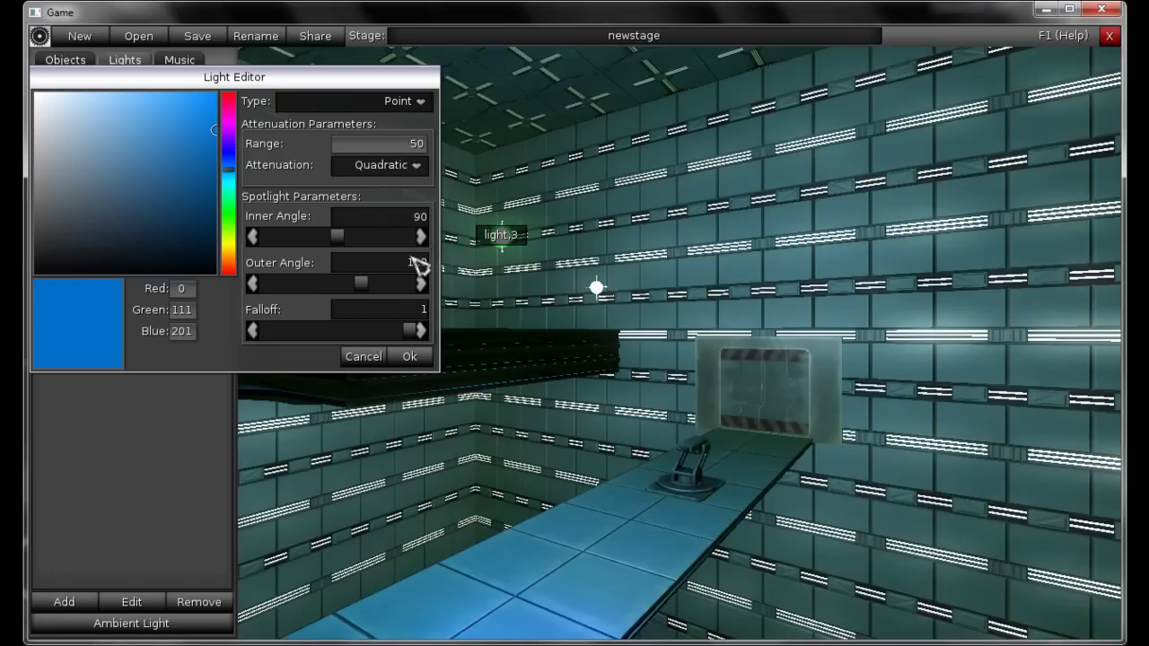
click(413, 359)
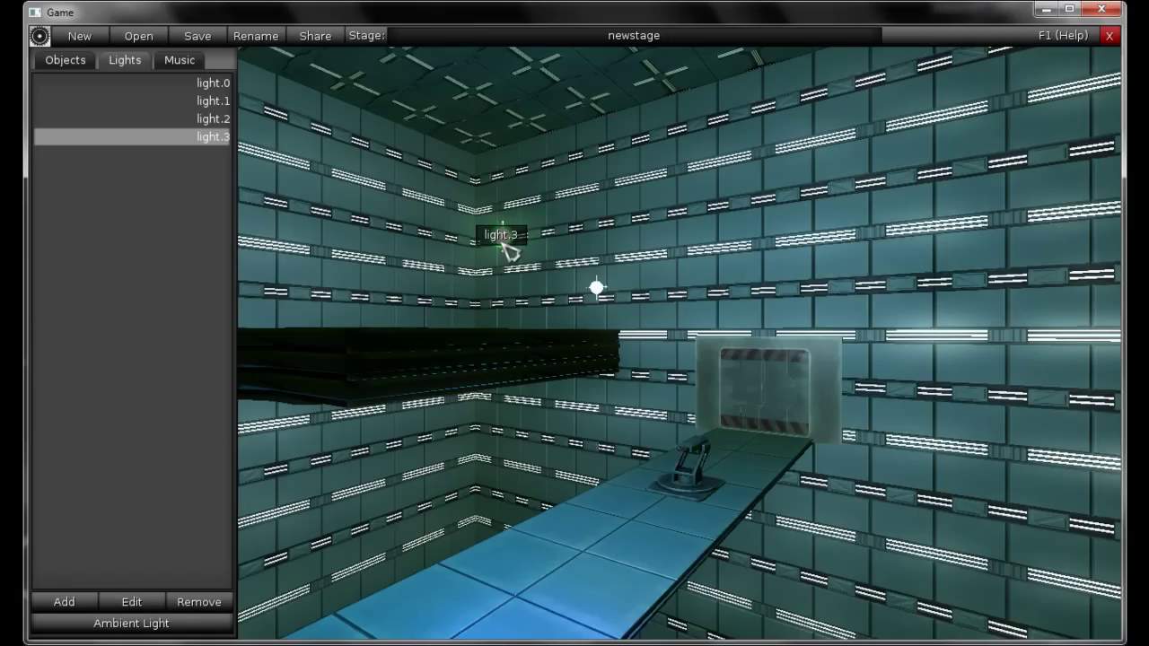
Move light.3 up near the ledge and change its type to Spotlight
mouse_move(507, 251)
mouse_down()
mouse_move(769, 211)
mouse_move(692, 129)
mouse_move(692, 512)
mouse_move(508, 473)
mouse_move(565, 454)
mouse_move(642, 467)
mouse_move(566, 453)
mouse_up()
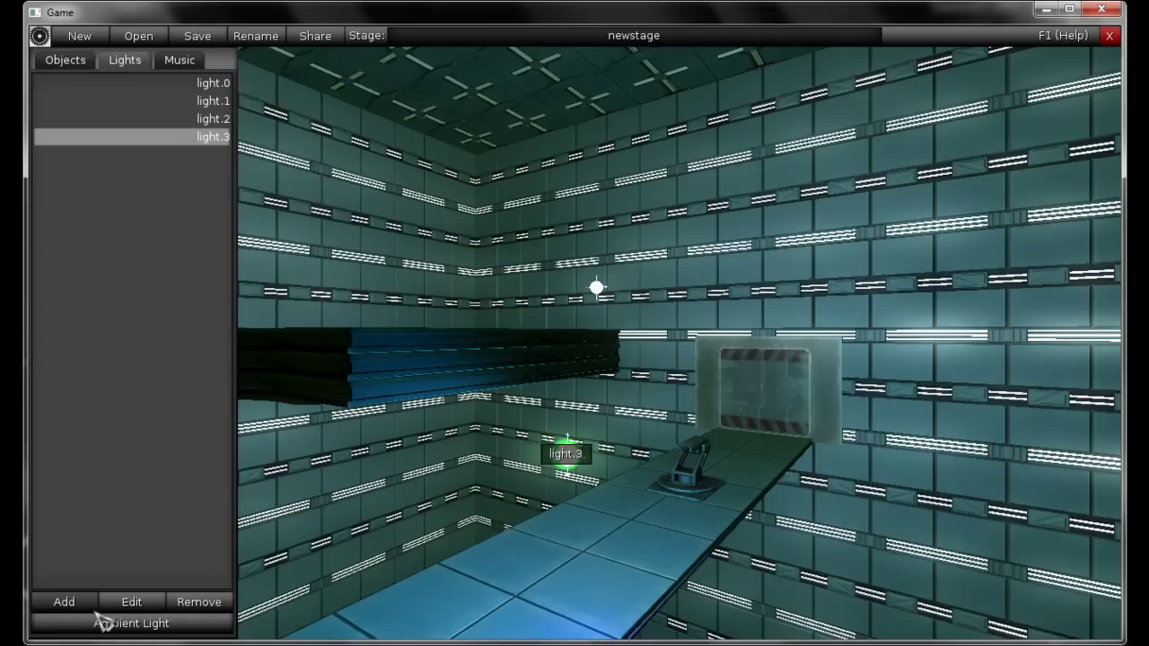
click(134, 604)
click(427, 105)
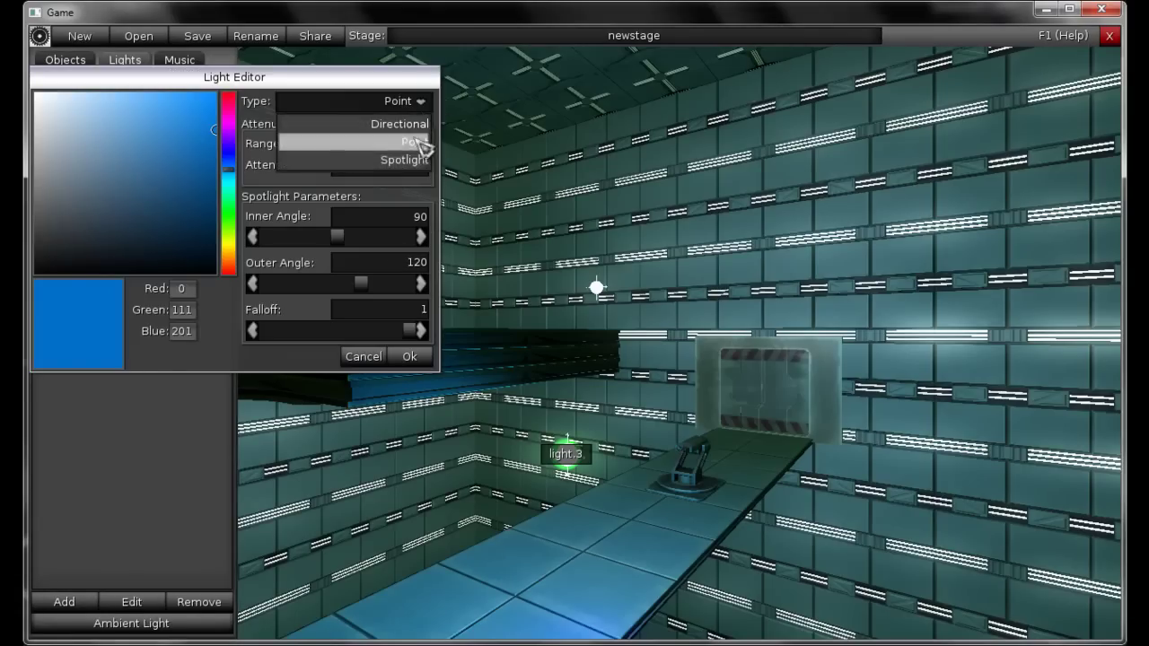
click(418, 161)
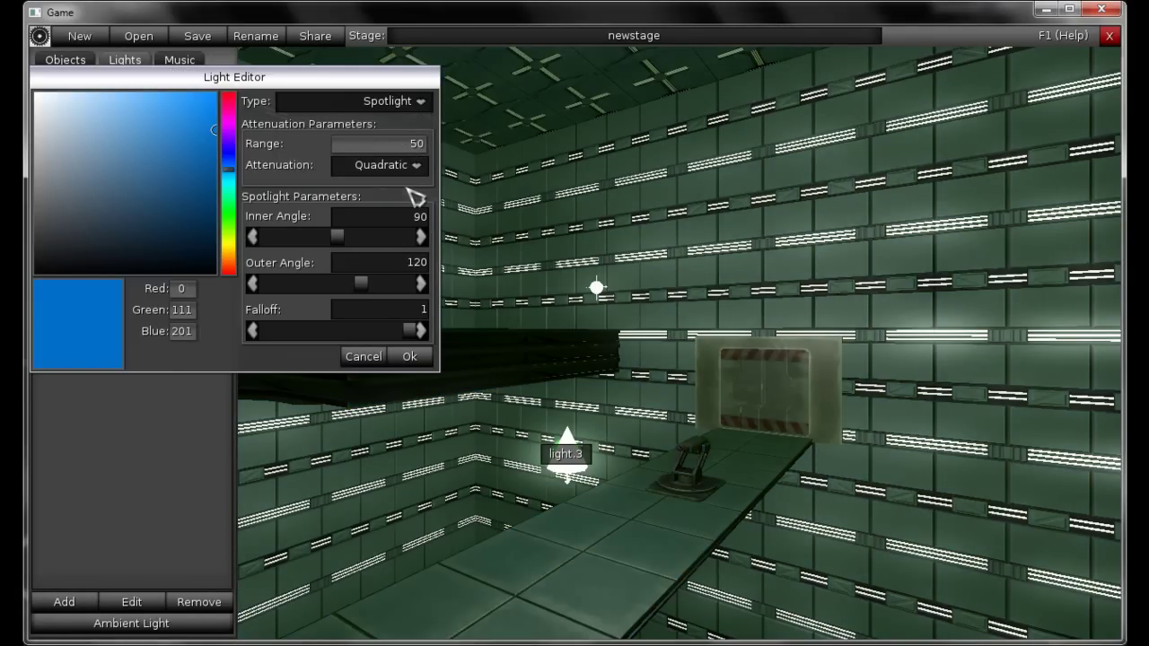
Set the spotlight's inner angle 54, outer angle 70 and orange colour 201/95/0
right_drag(616, 379, 619, 433)
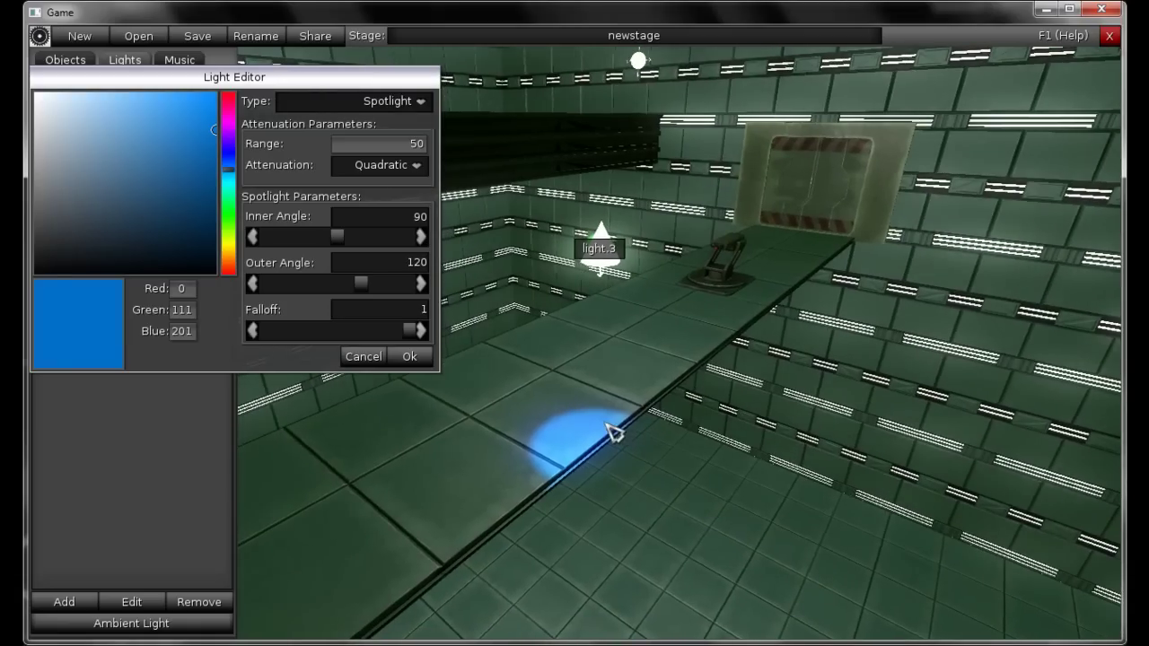
mouse_move(362, 288)
mouse_down()
mouse_move(372, 289)
mouse_move(295, 288)
mouse_move(340, 286)
mouse_up()
drag(293, 238, 341, 235)
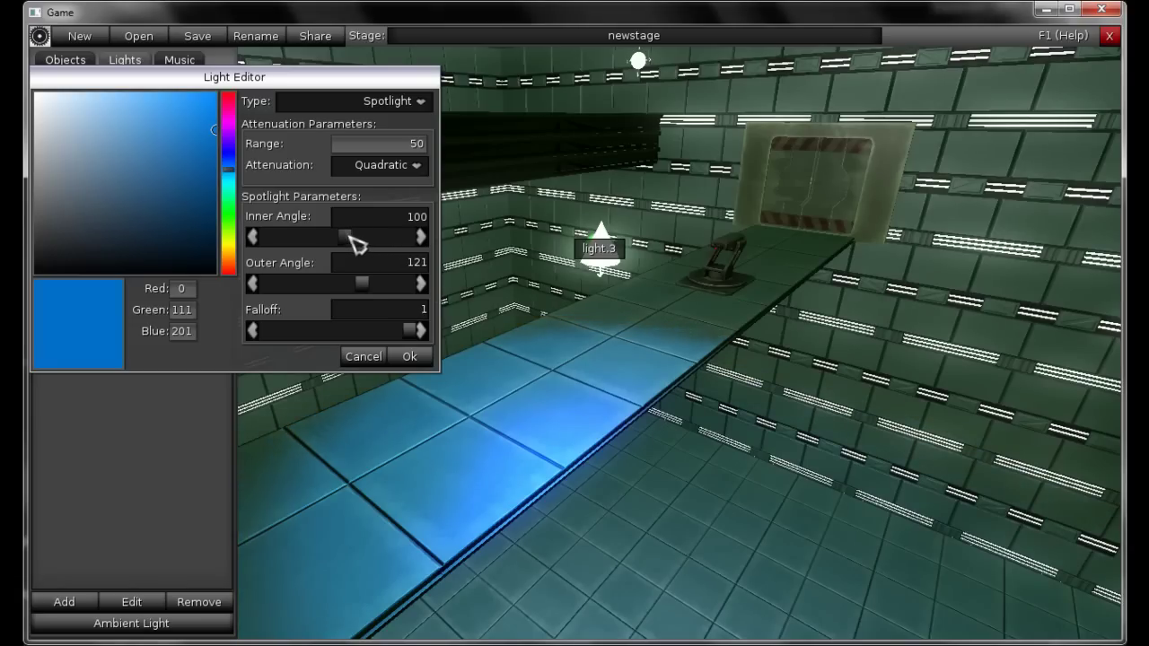
drag(363, 289, 333, 295)
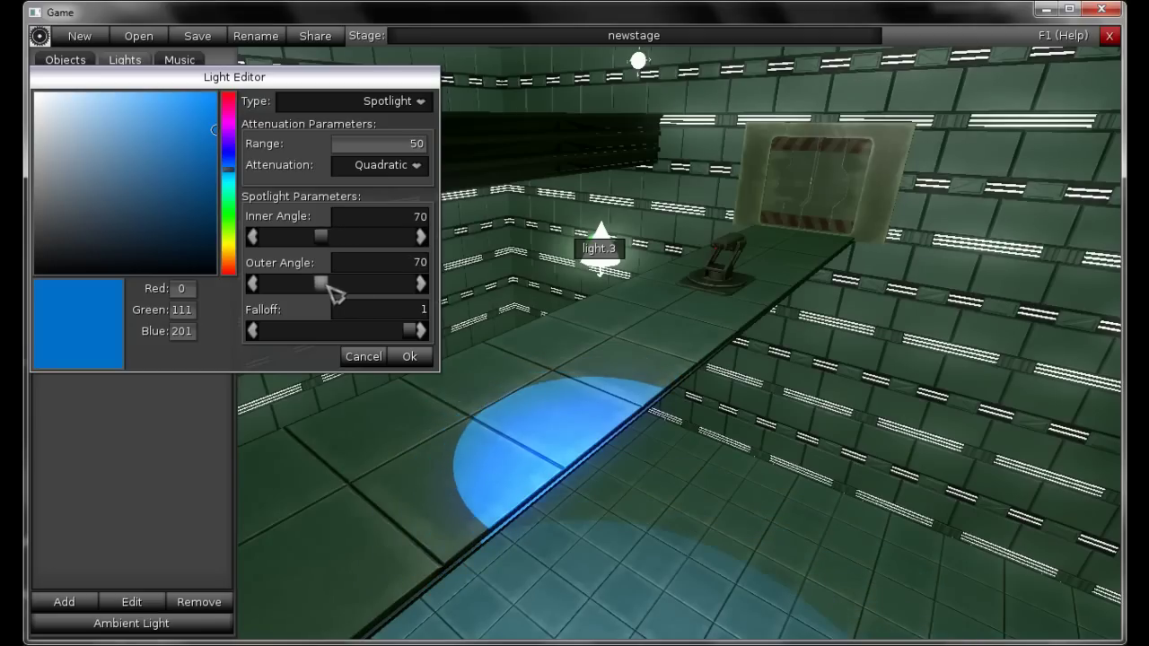
drag(322, 237, 316, 247)
drag(231, 176, 237, 262)
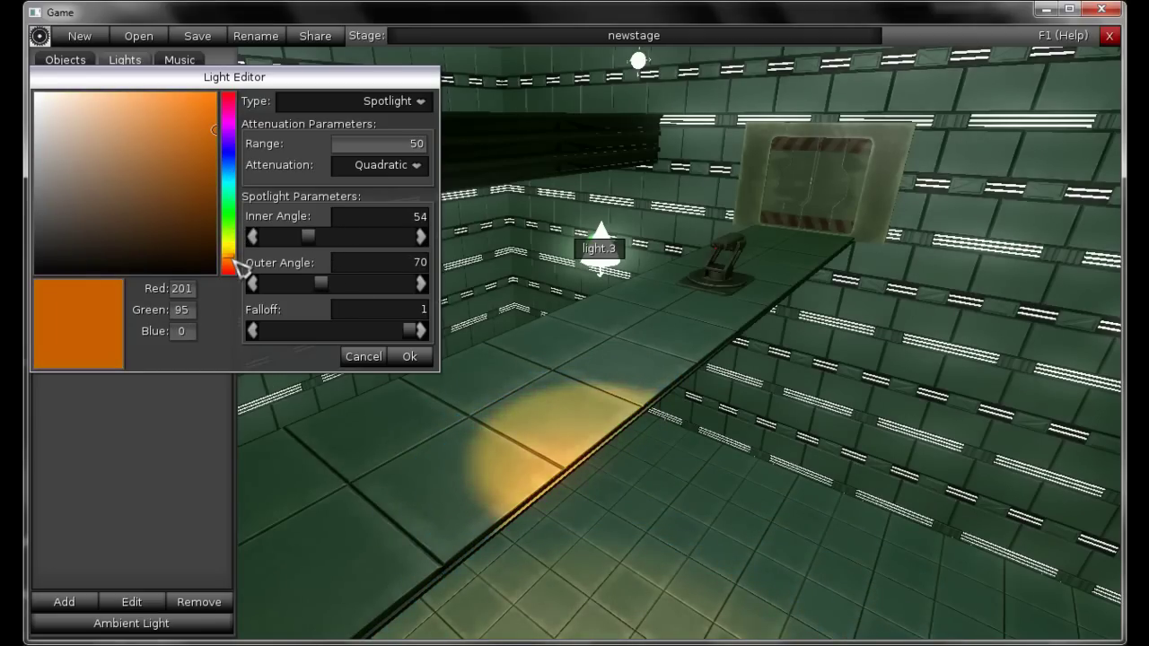
click(411, 357)
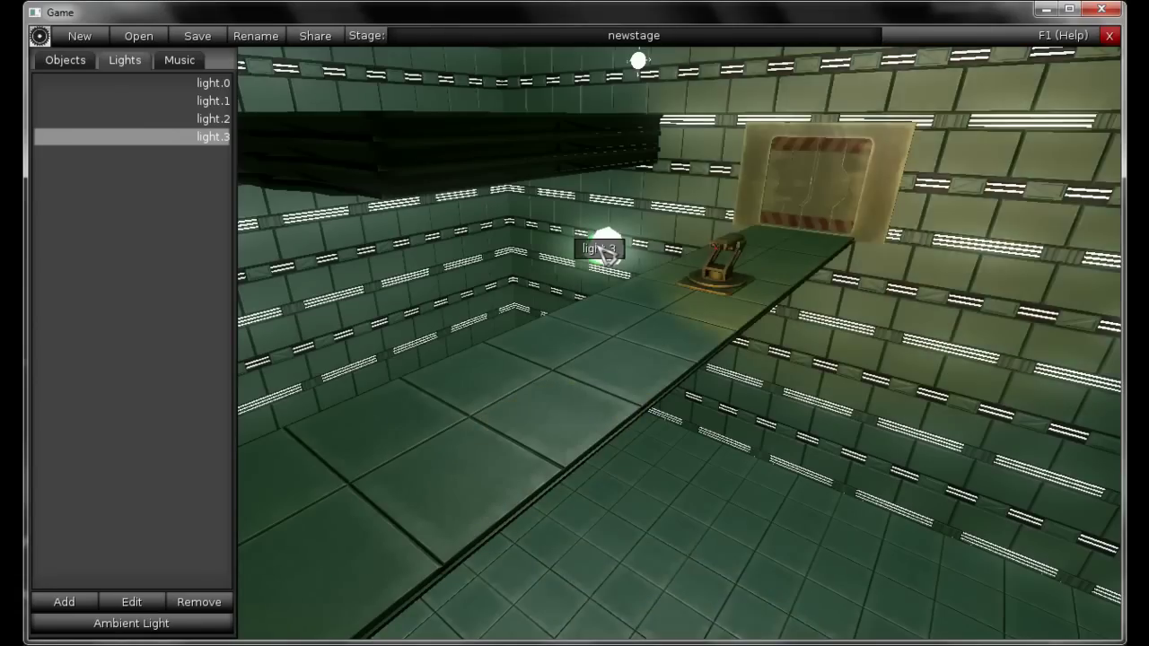
Lower light.3 two 100 mm steps, then remove it from the Lights list
drag(599, 252, 487, 229)
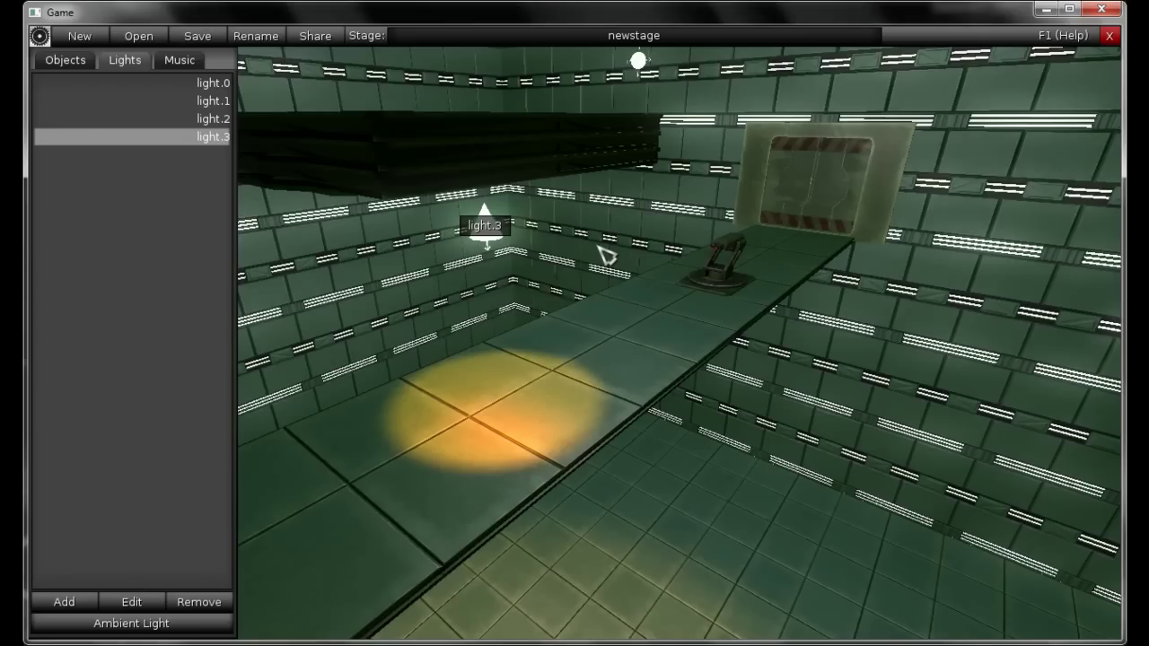
key(3)
key(Page_Down)
key(Page_Down)
key(Page_Down)
key(Page_Down)
key(Page_Down)
key(Page_Down)
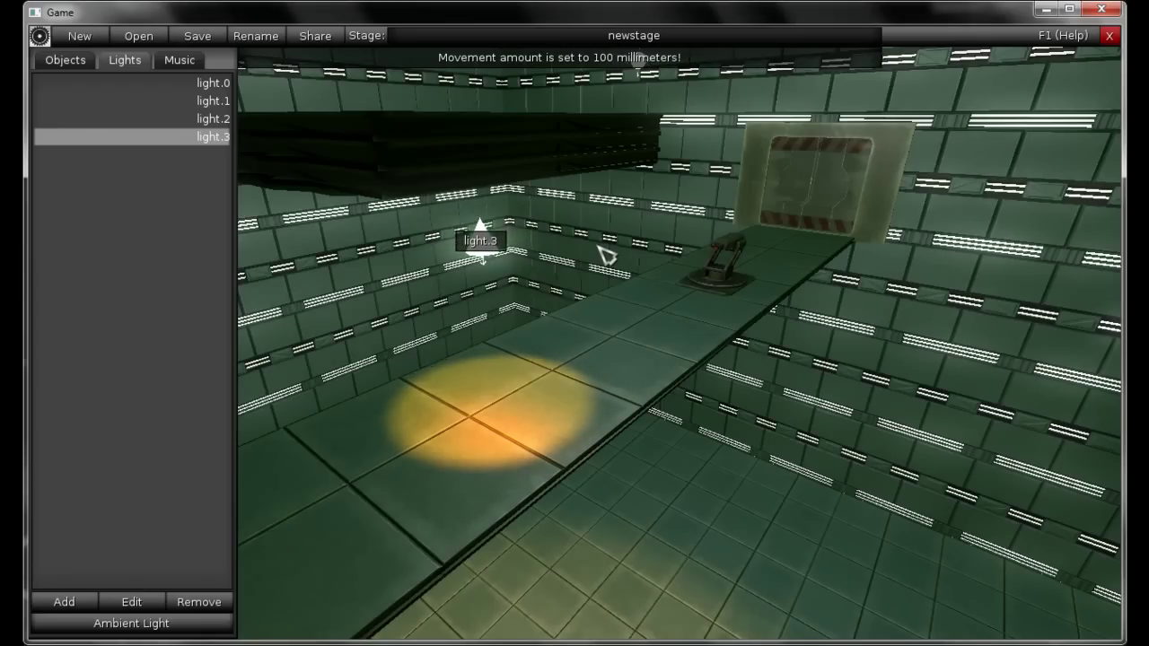
key(Page_Down)
key(Page_Down)
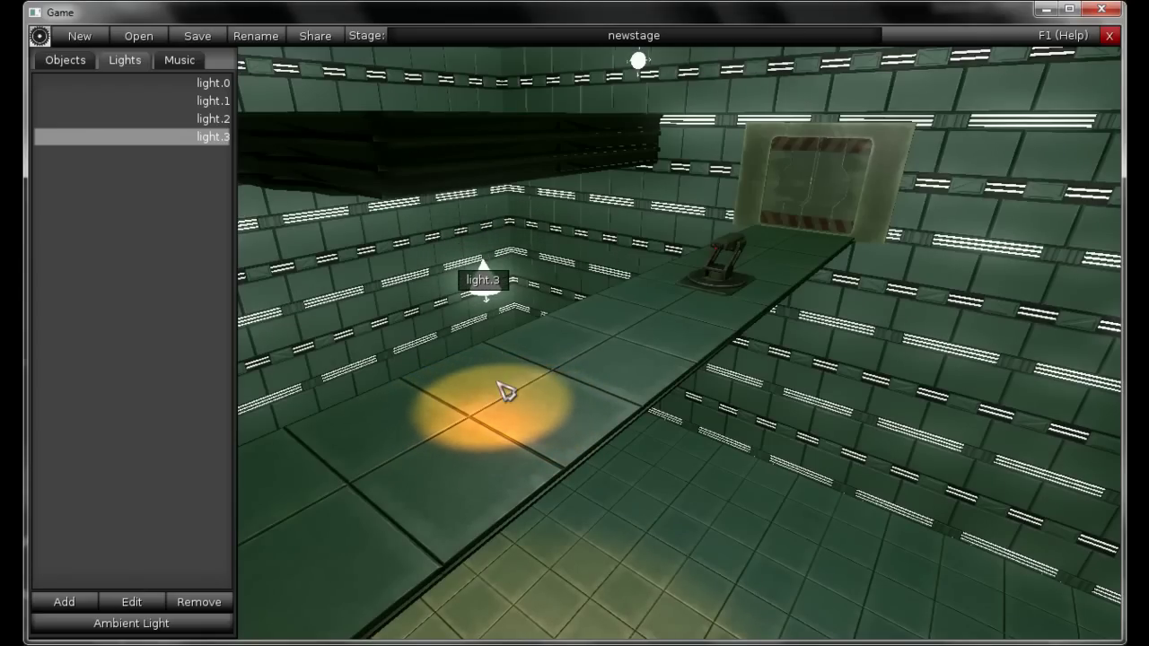
click(199, 601)
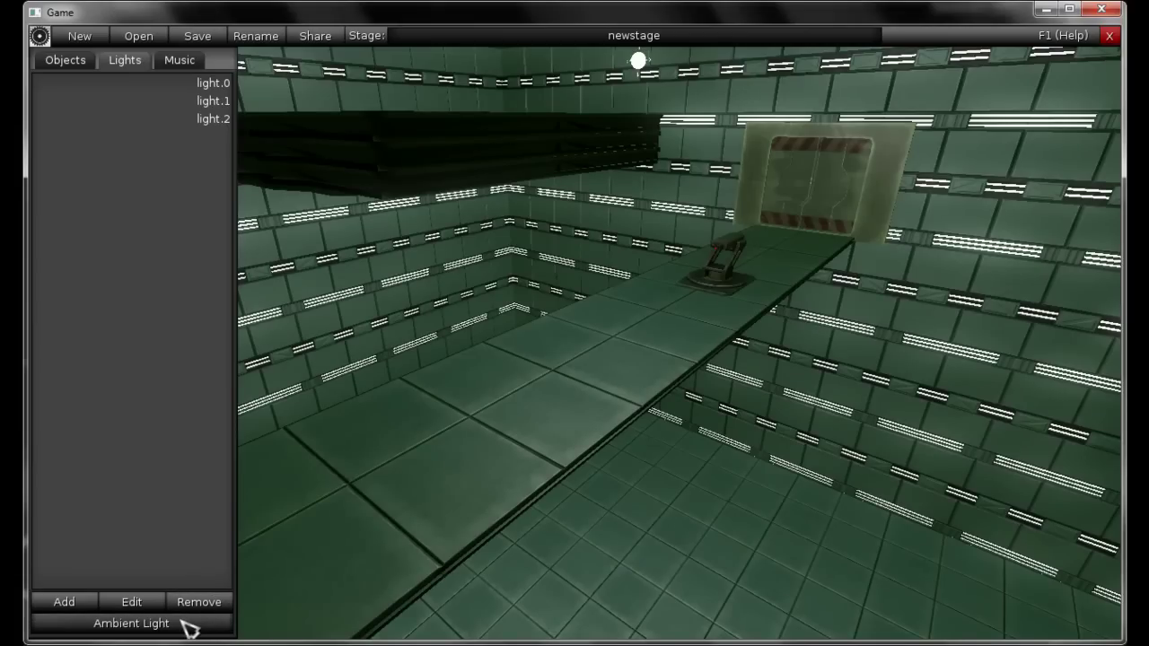
Tint the stage's ambient light a dark, muted red (66/27/32)
click(184, 626)
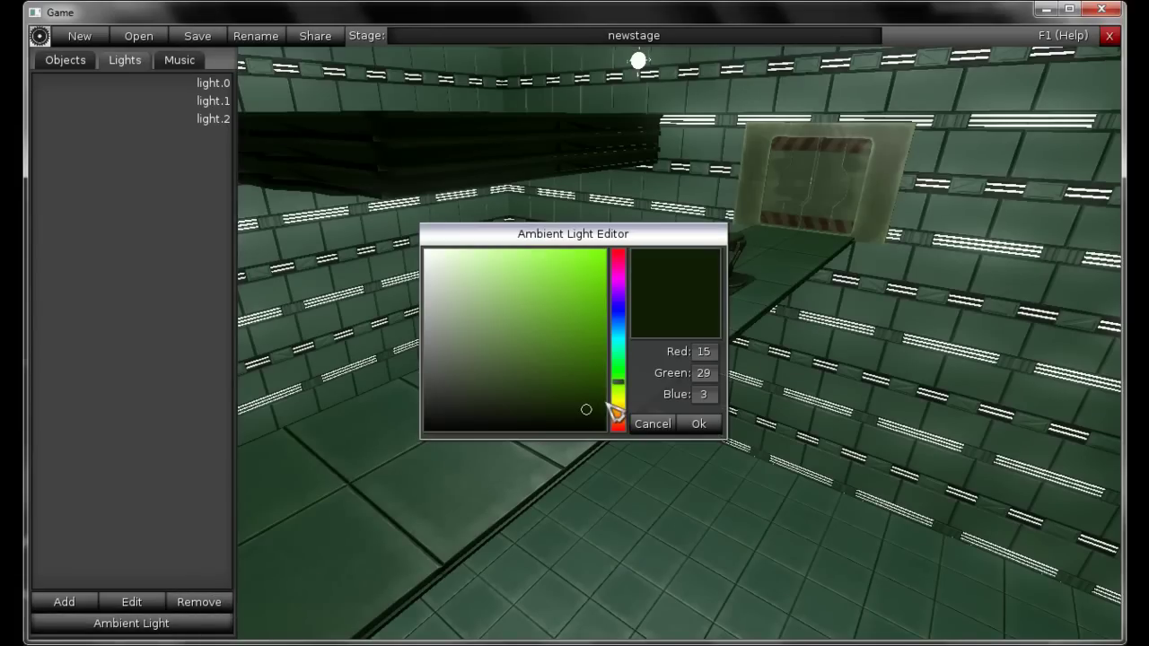
drag(586, 410, 490, 359)
drag(441, 391, 514, 380)
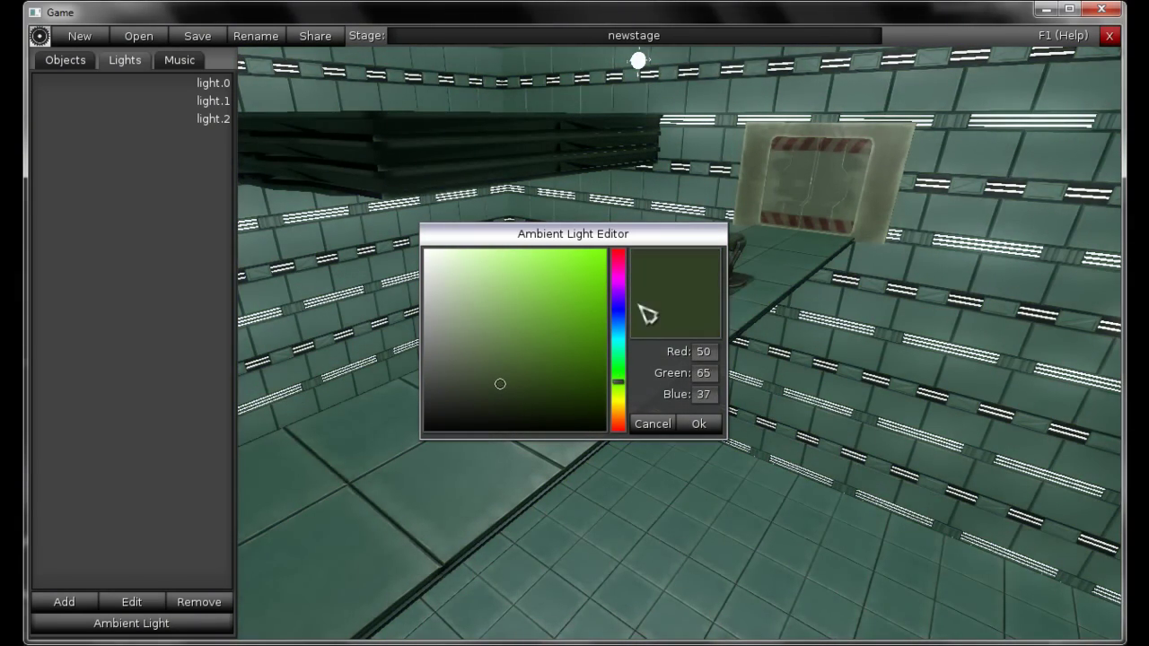
click(619, 257)
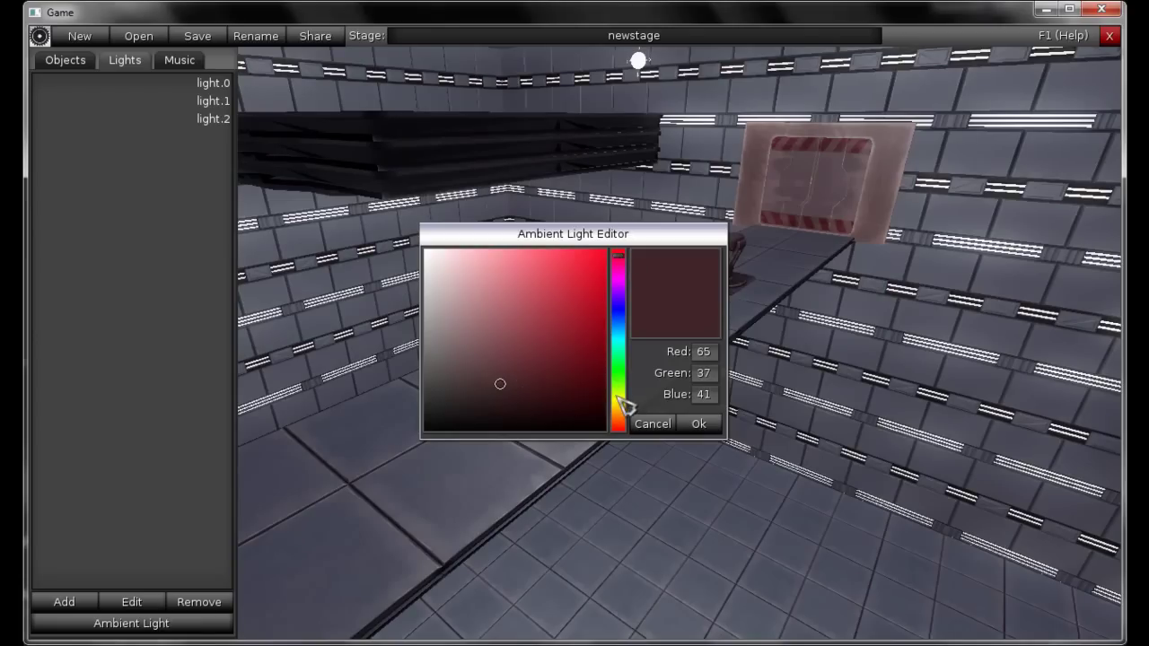
drag(501, 385, 530, 389)
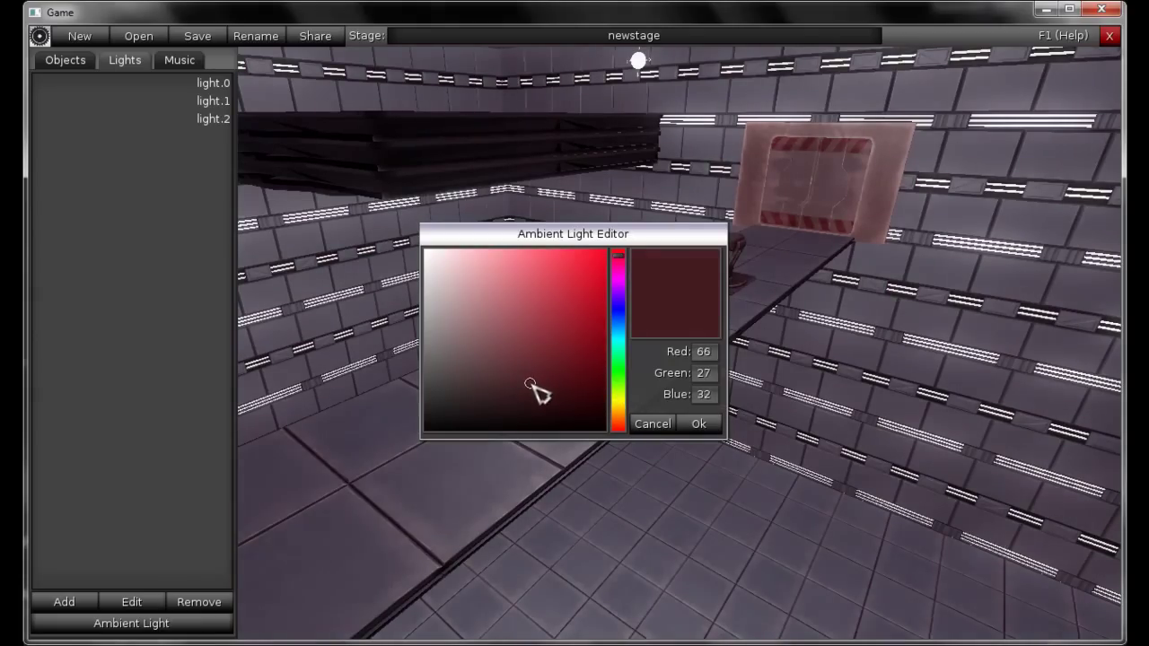
click(698, 425)
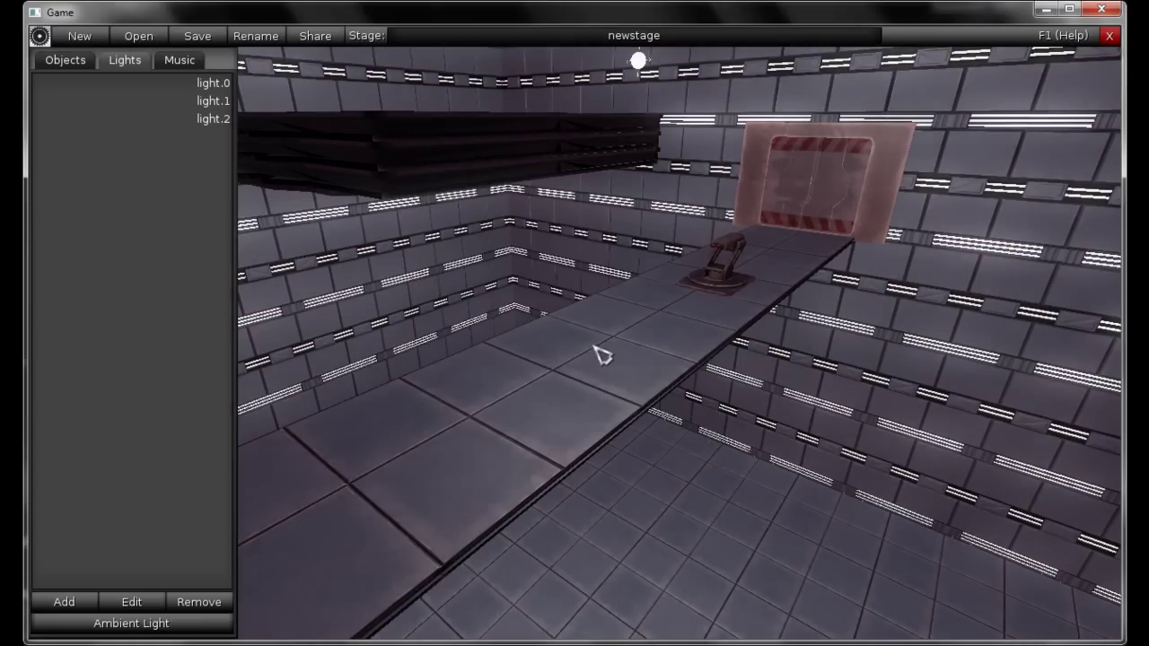
Set the stage music to the dub_rain track and preview it
click(201, 67)
click(200, 159)
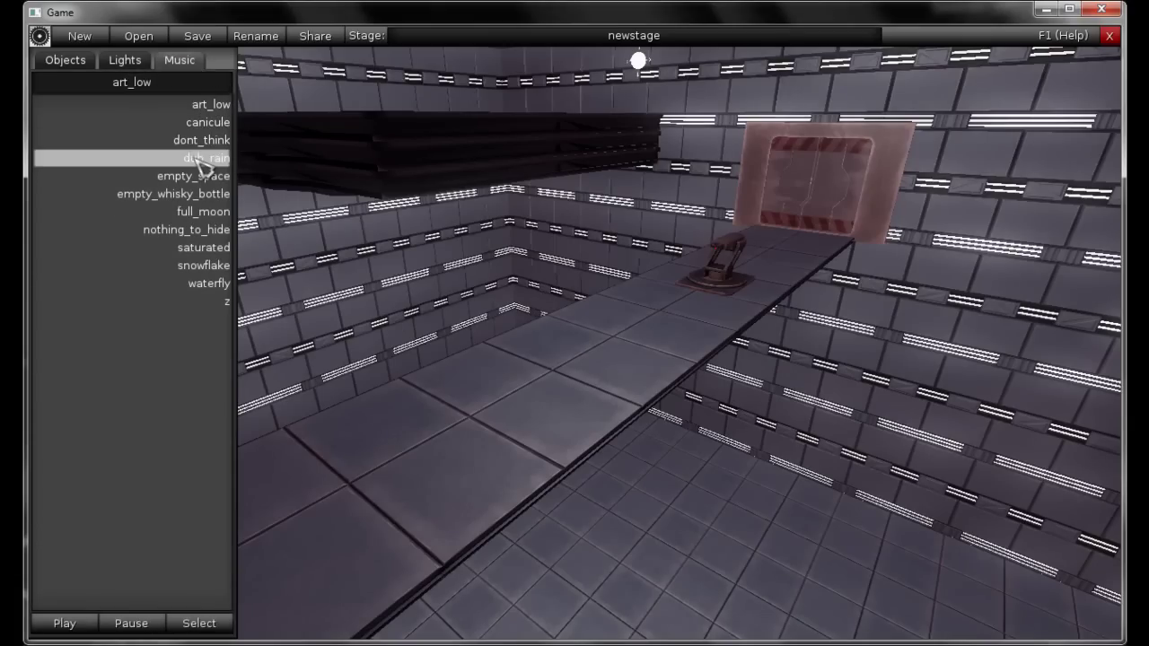
click(81, 623)
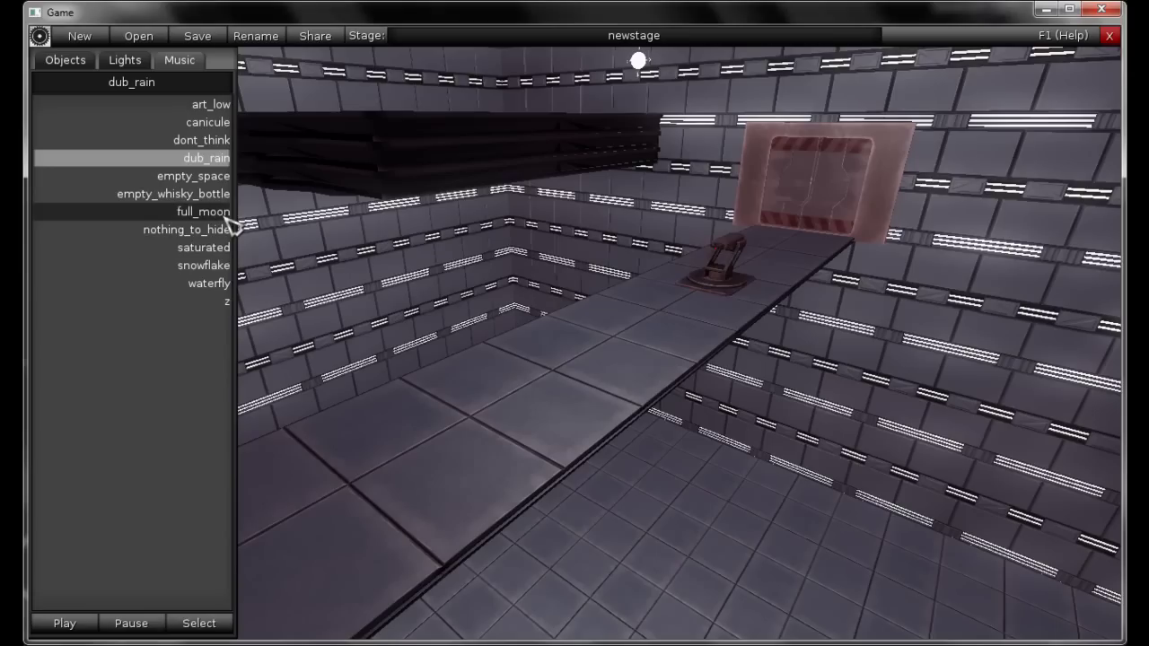
Save newstage and close the editor past the save reminder
click(213, 41)
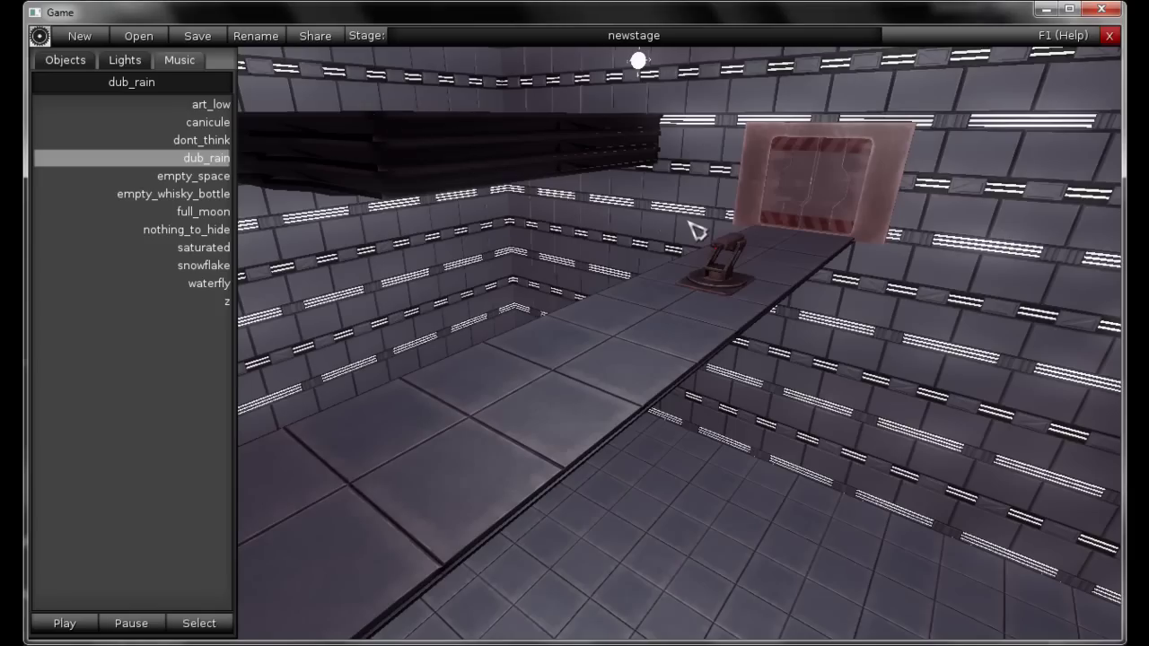
click(1113, 40)
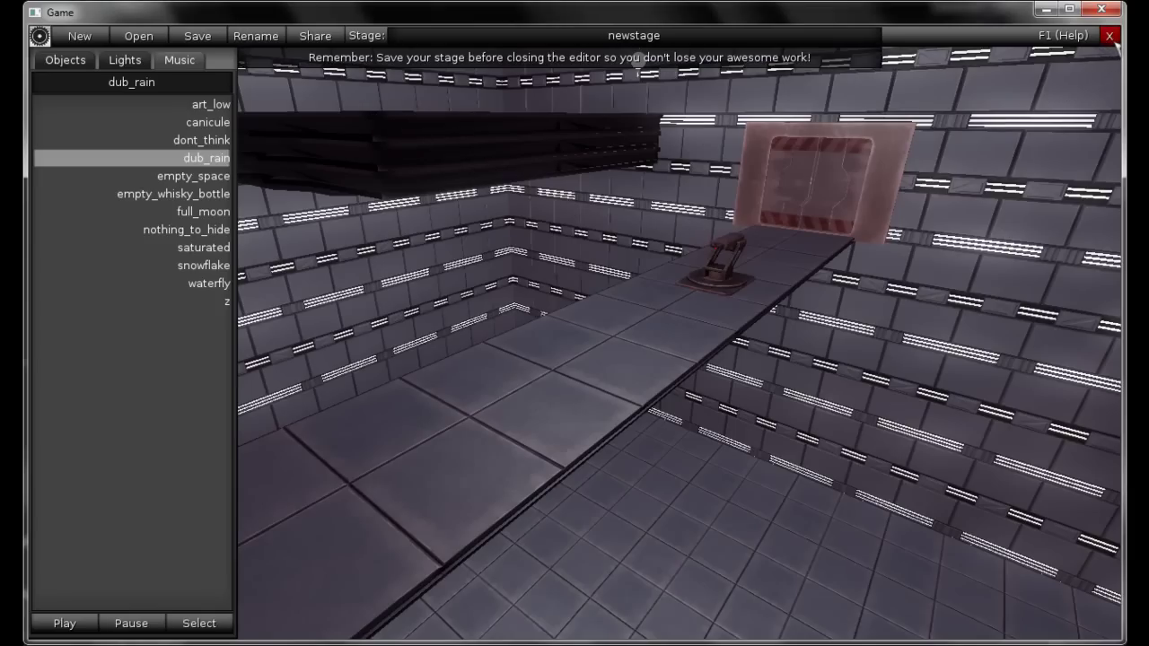
click(1110, 36)
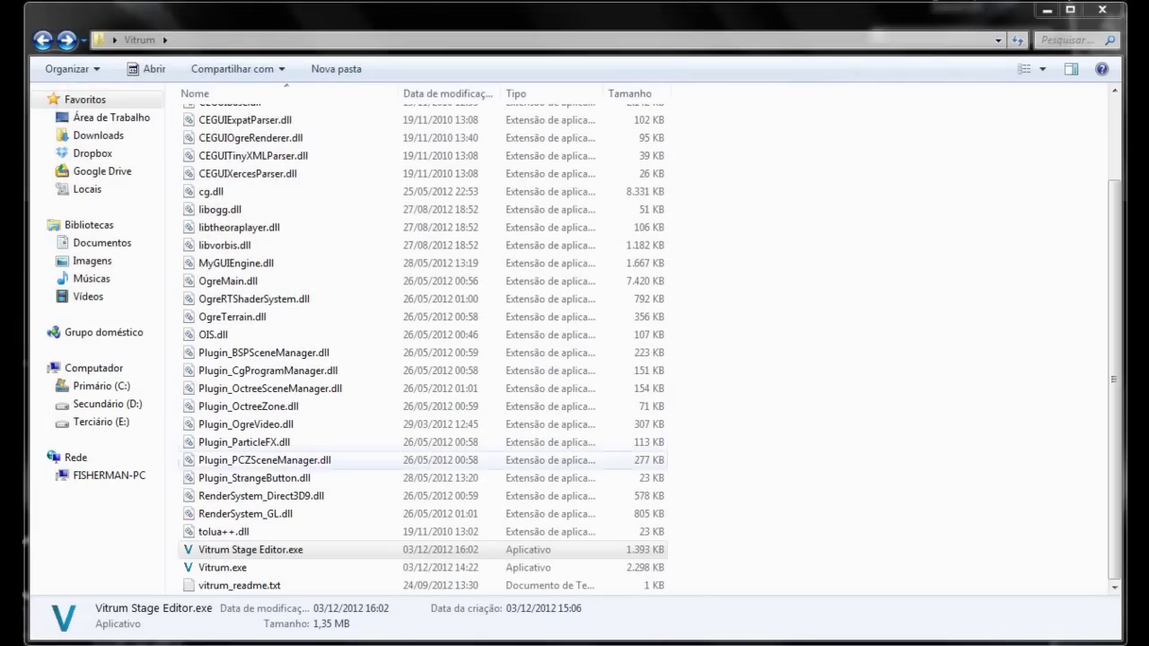
Launch Vitrum.exe from the Vitrum program folder
double_click(223, 568)
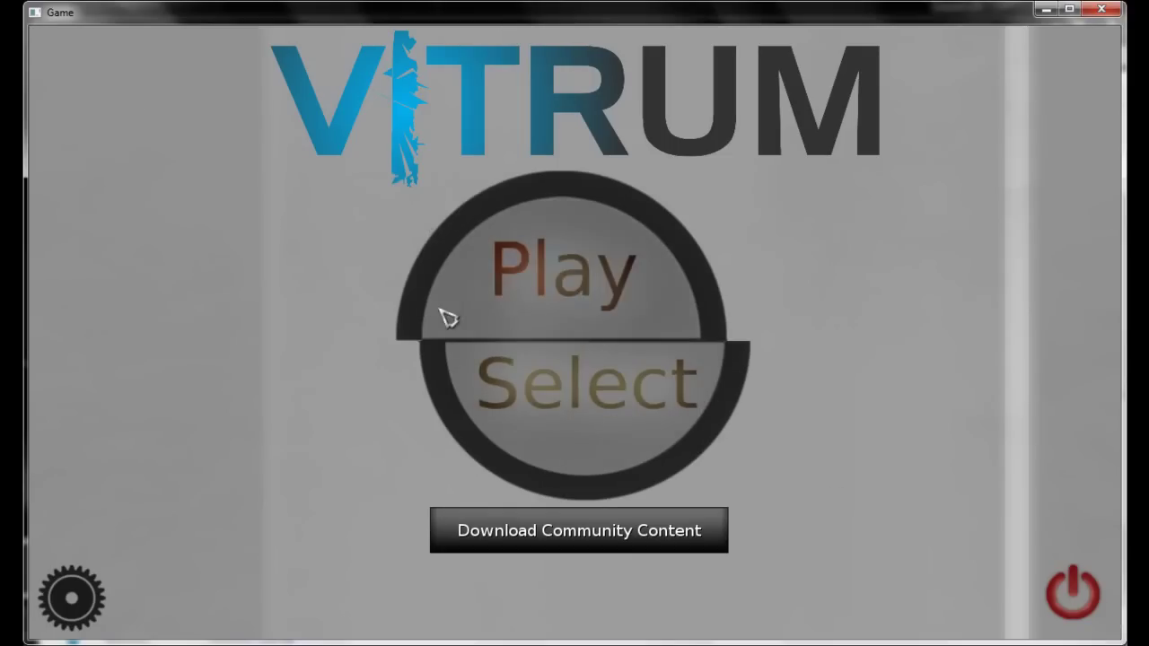
Play newstage.work_in_progress from My Content through to the glowing finish pad
click(590, 463)
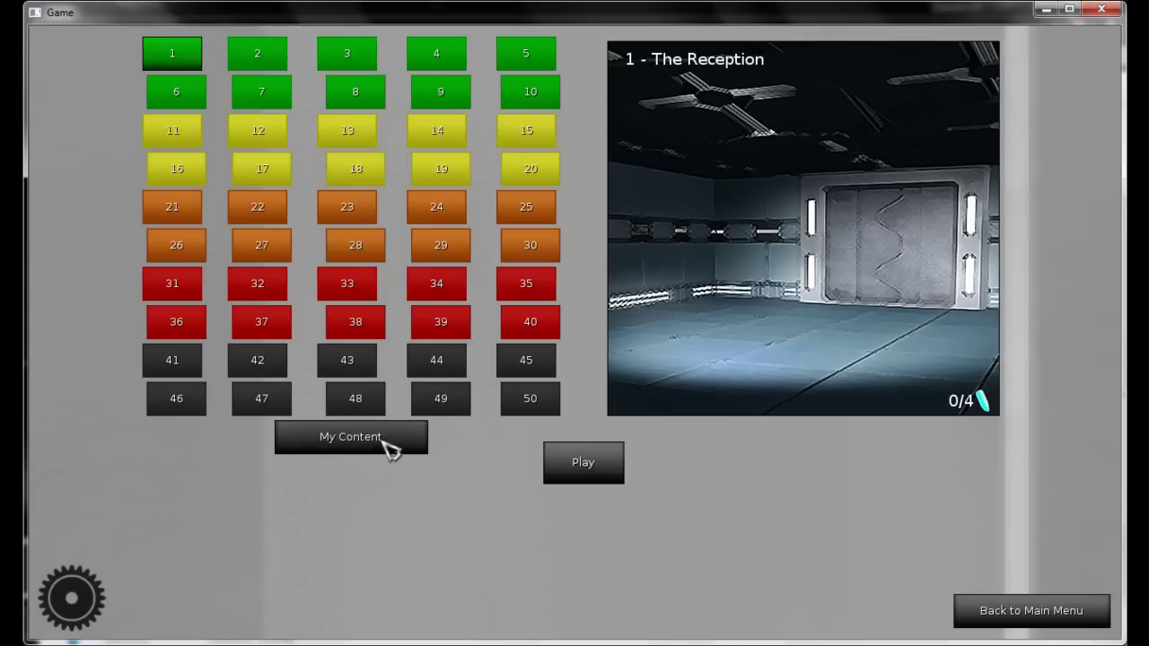
click(386, 445)
click(471, 133)
click(471, 132)
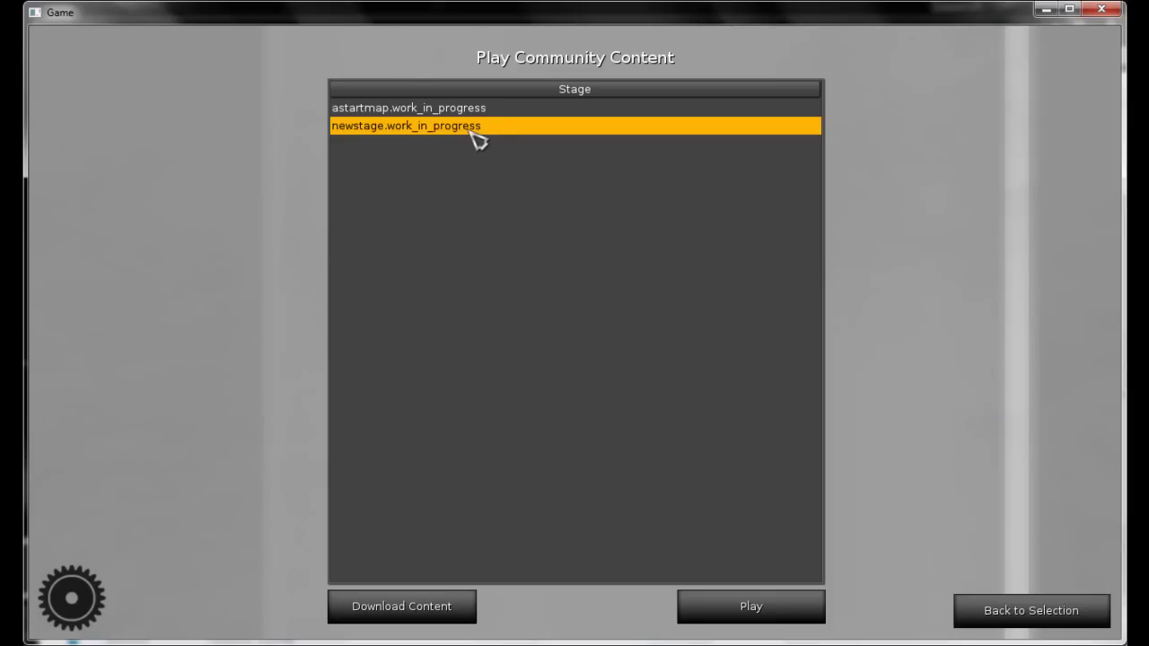
click(745, 609)
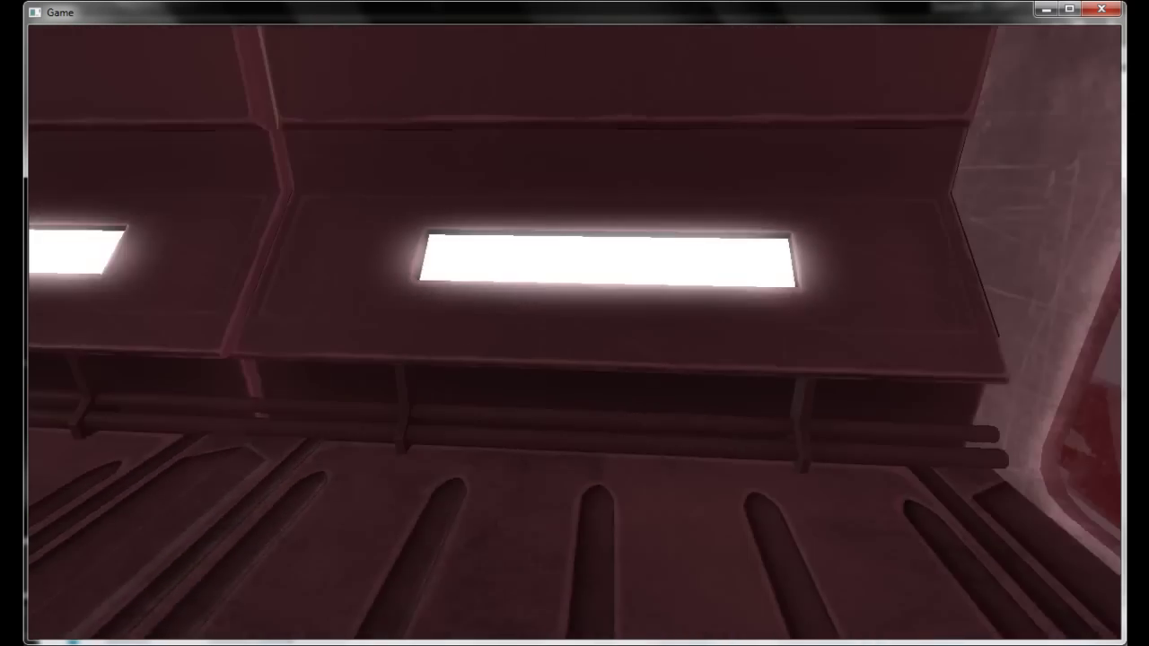
key(w)
key(w)
key(w)
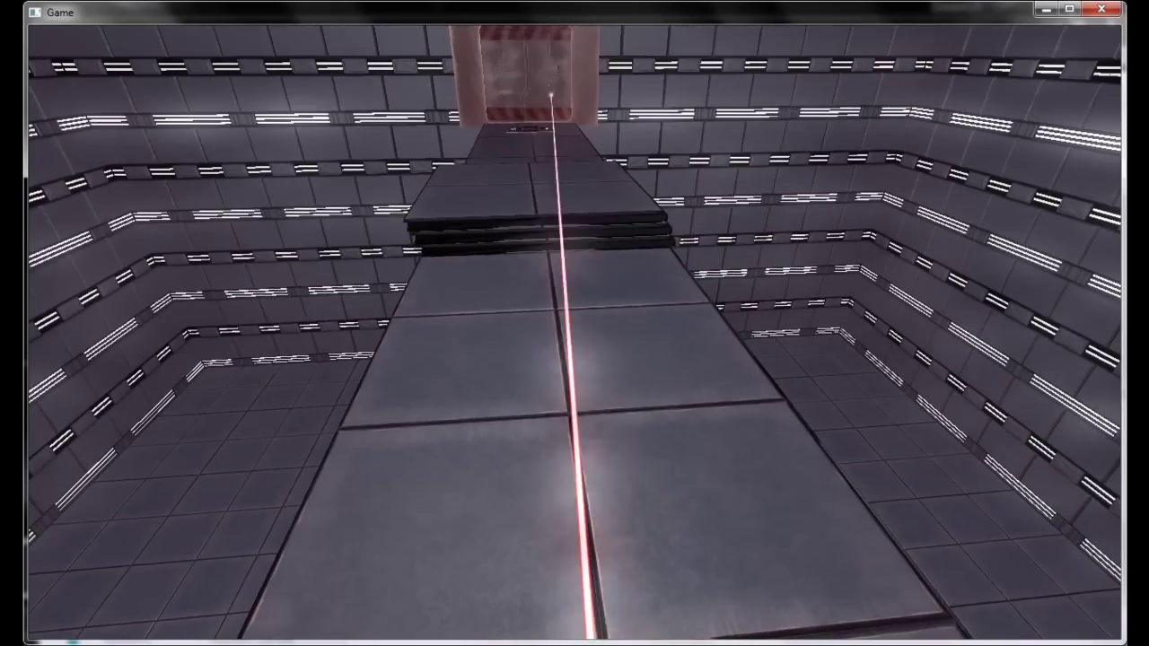
key(w)
key(w)
key(w)
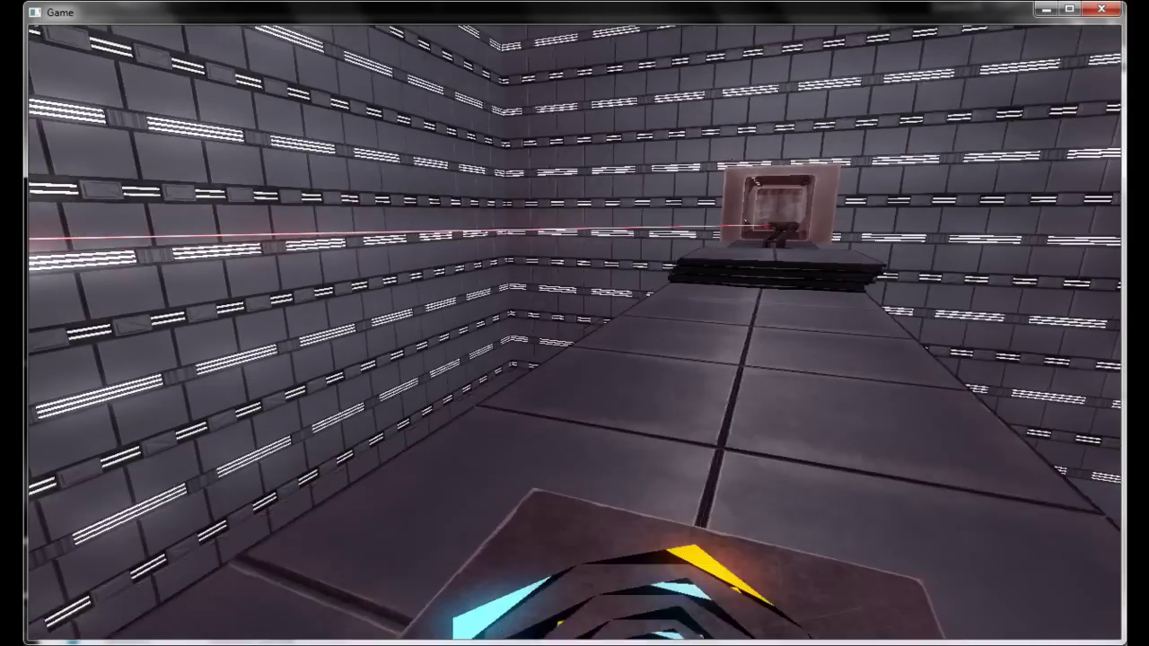
key(w)
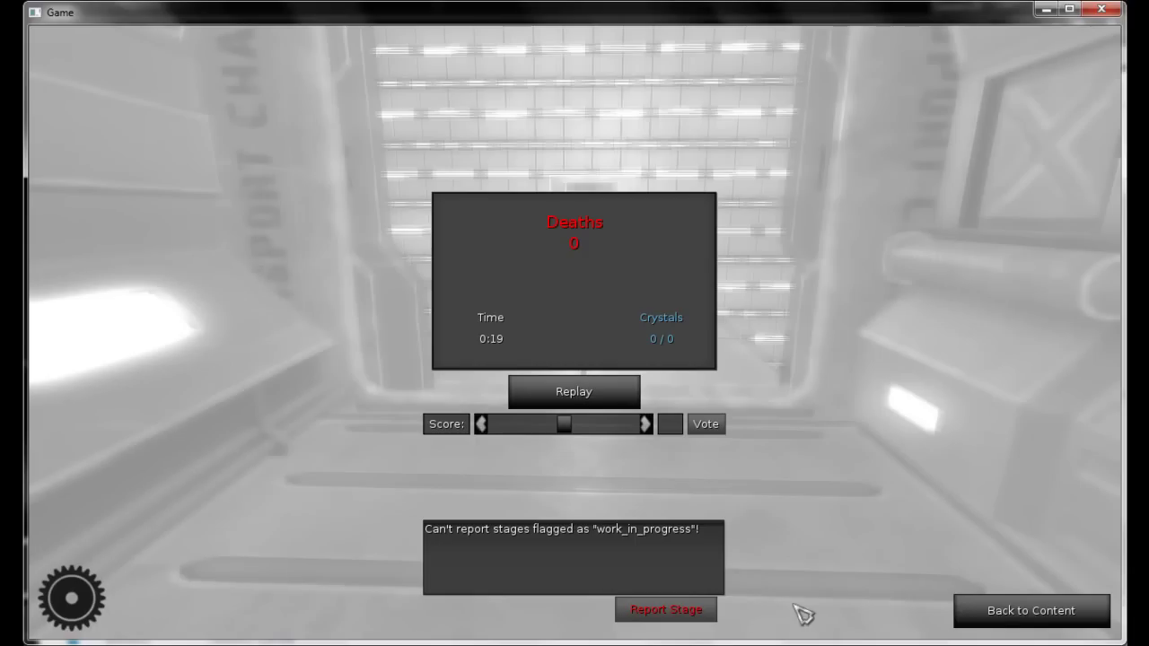
Back out to the main menu, quit Vitrum and launch Vitrum Stage Editor.exe
click(1007, 616)
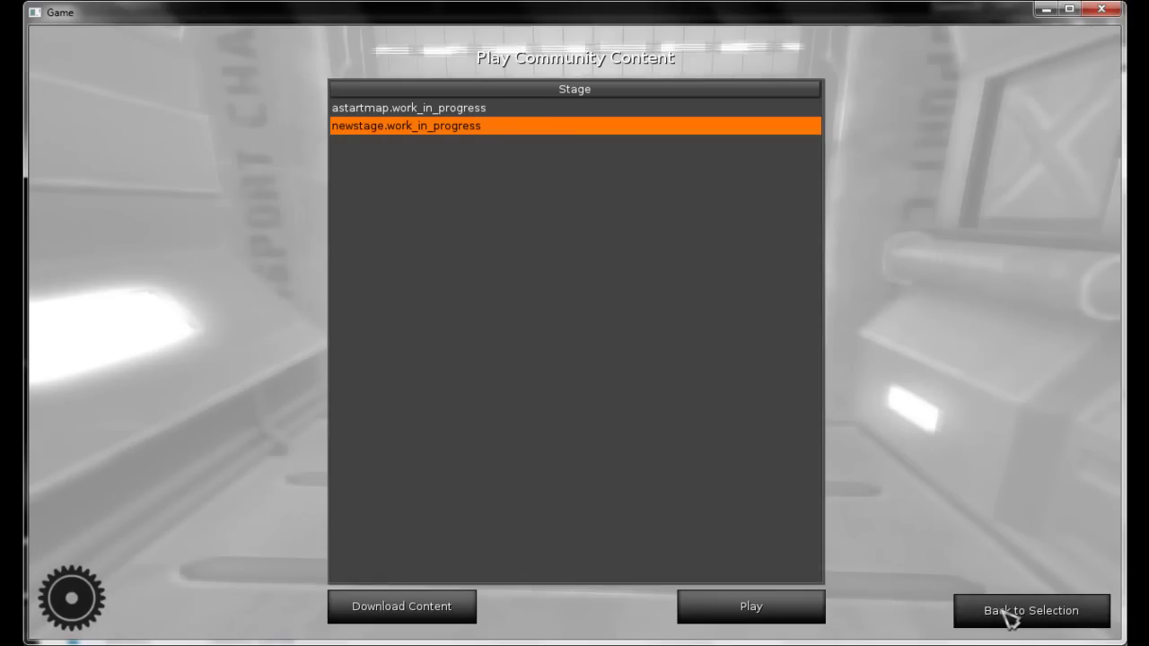
click(1009, 616)
click(1007, 616)
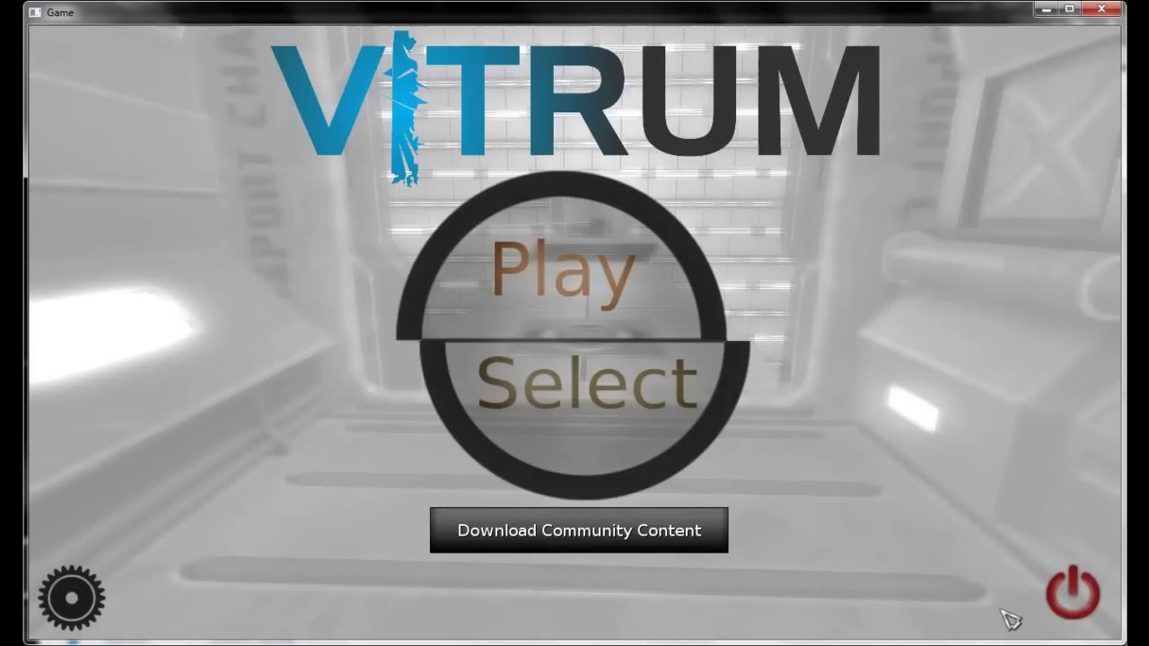
click(1068, 597)
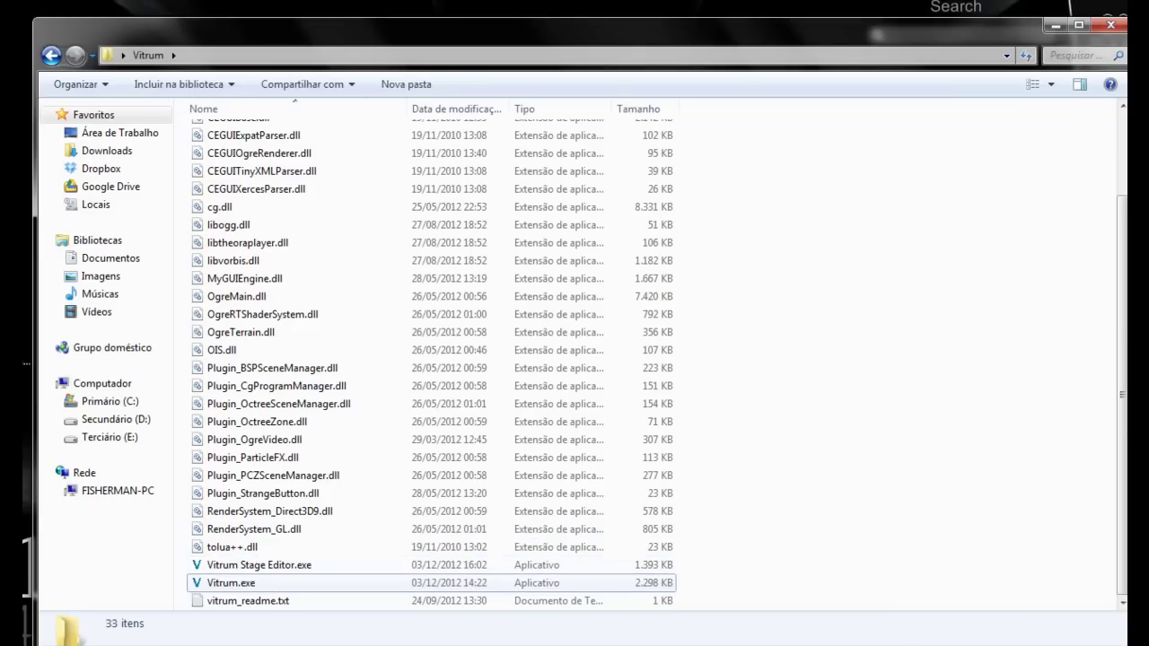
click(260, 565)
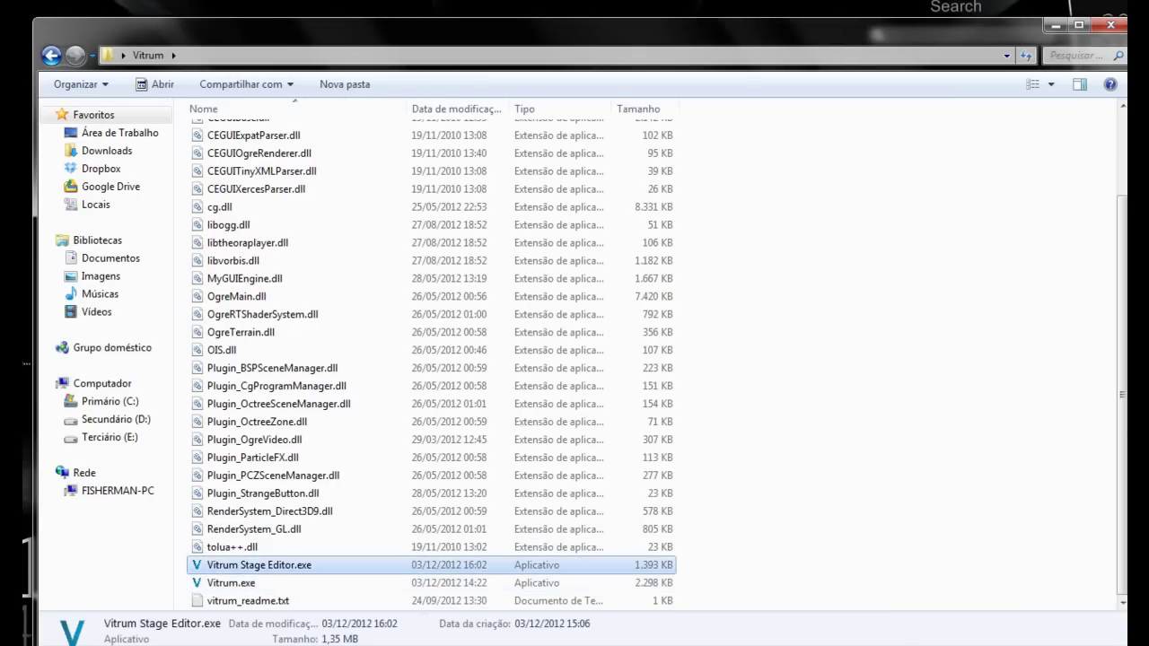
key(Return)
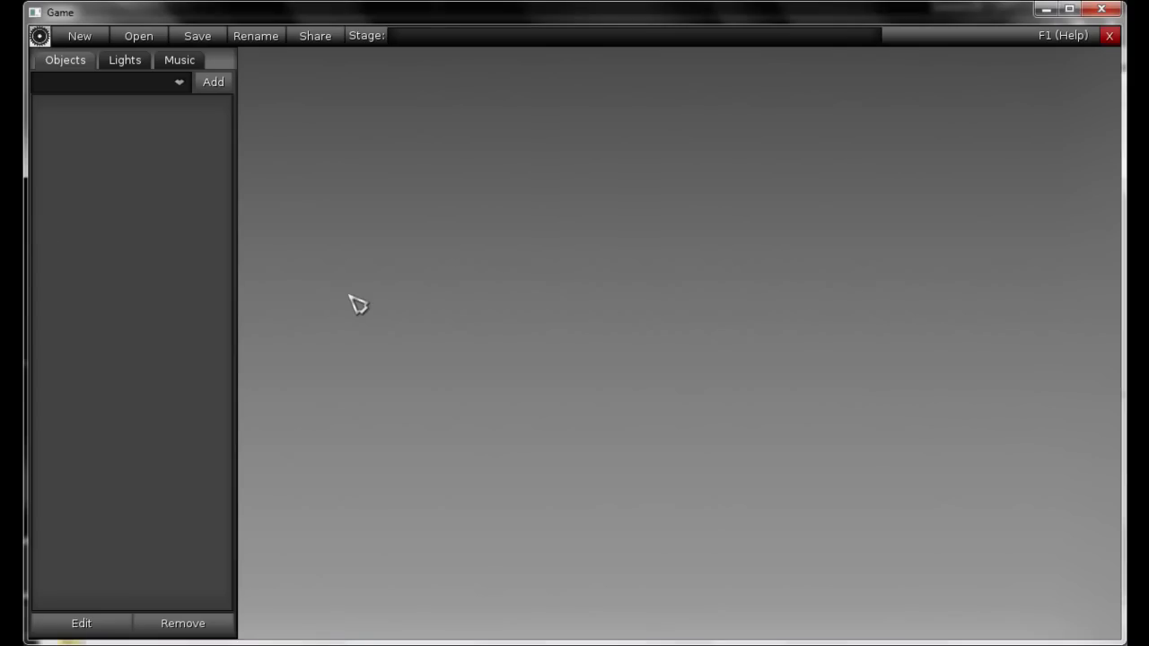
Load the saved stage newstage from the Open Stage dialog's Stage list
click(152, 38)
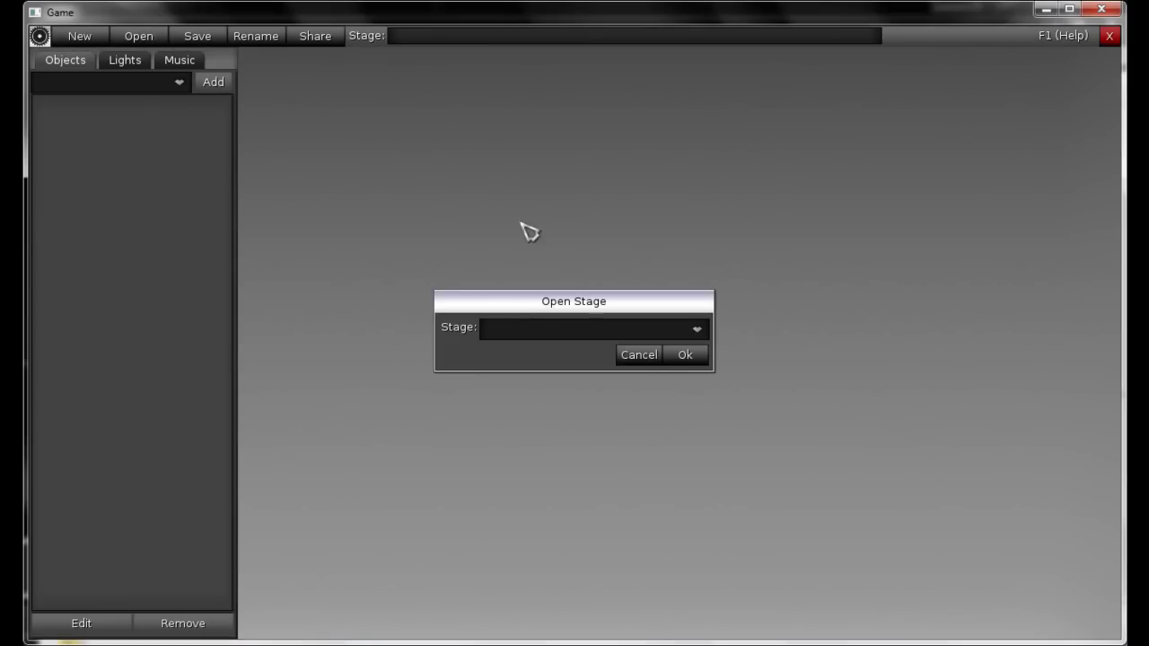
click(704, 330)
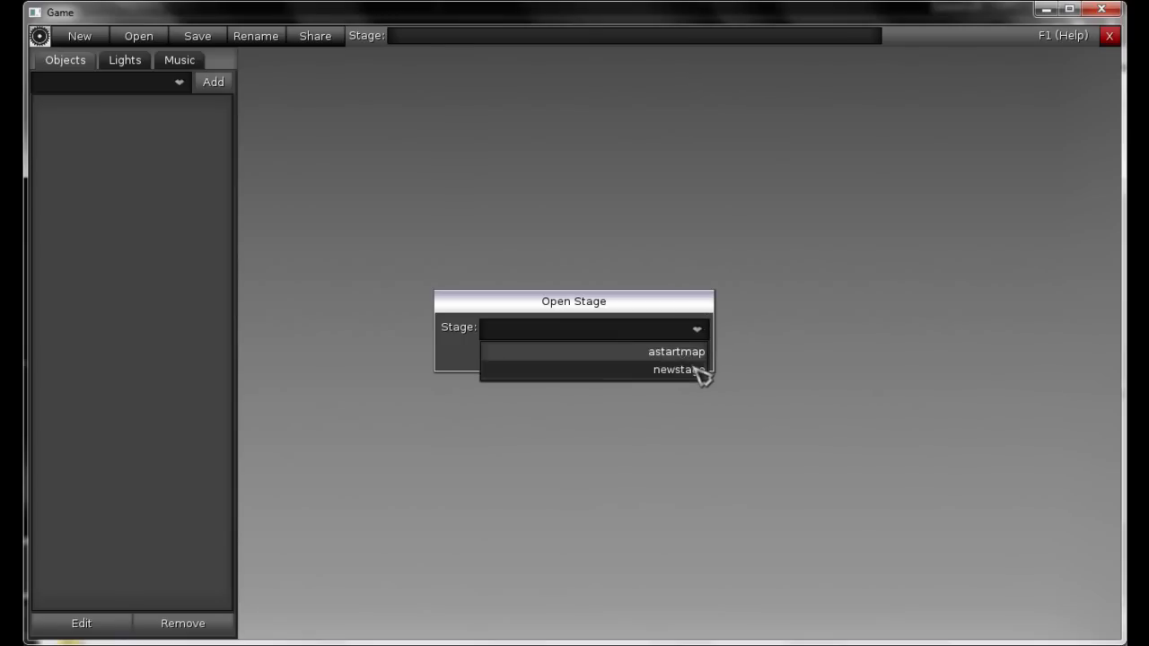
click(697, 370)
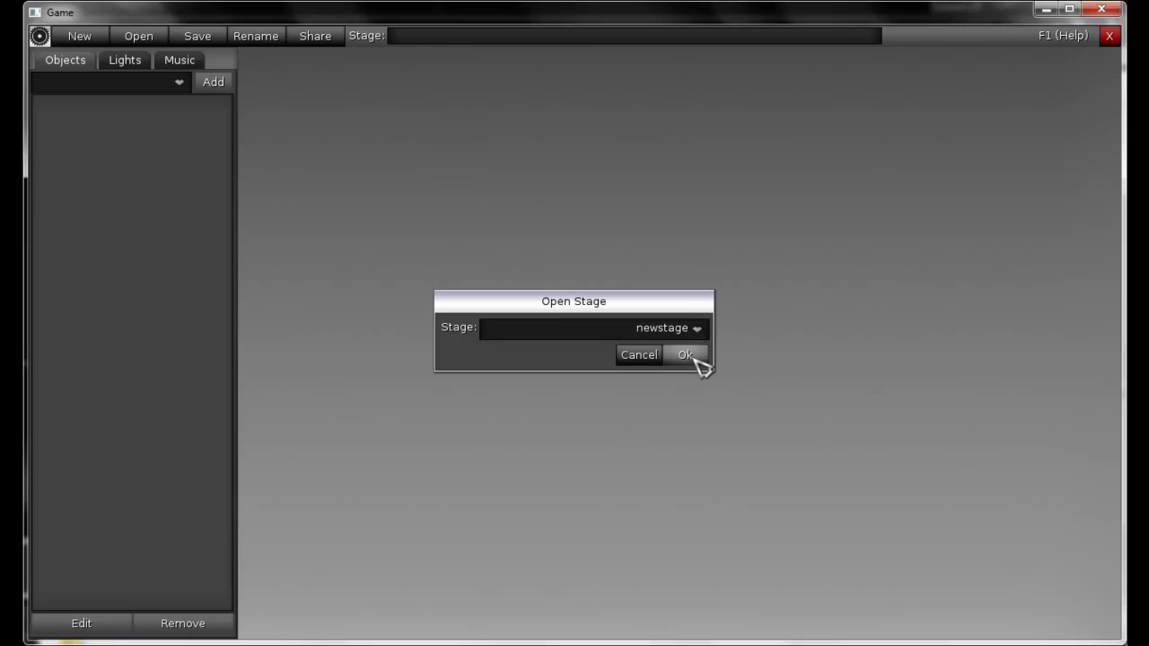
click(686, 355)
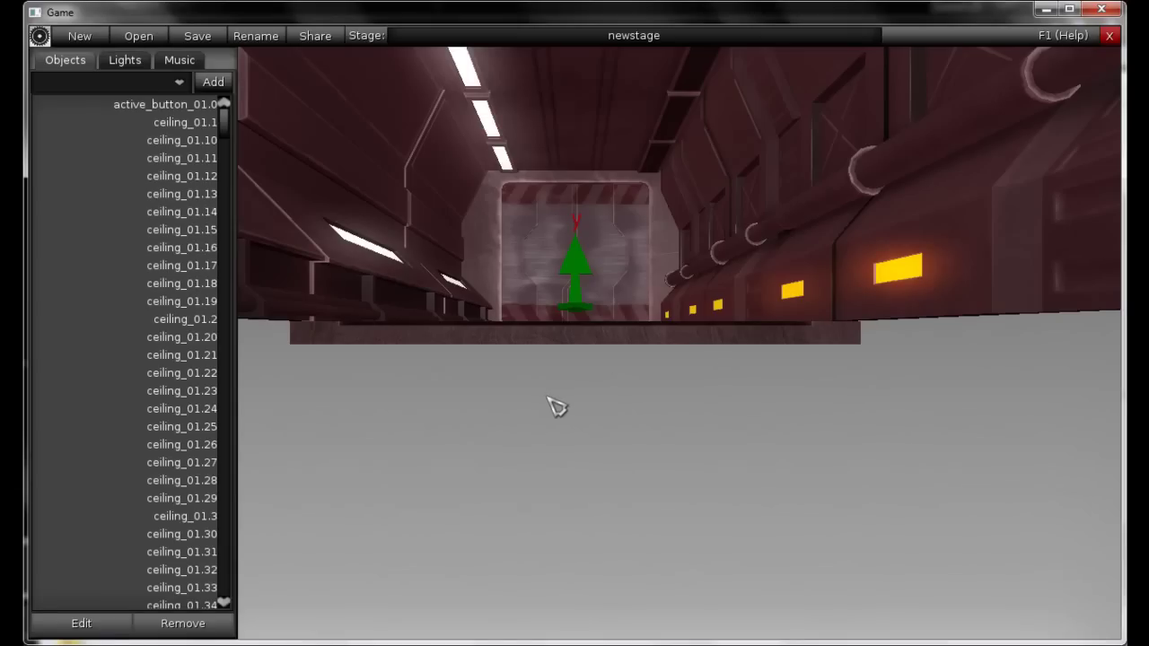
Share newstage online with the author's name in the Author field
click(315, 39)
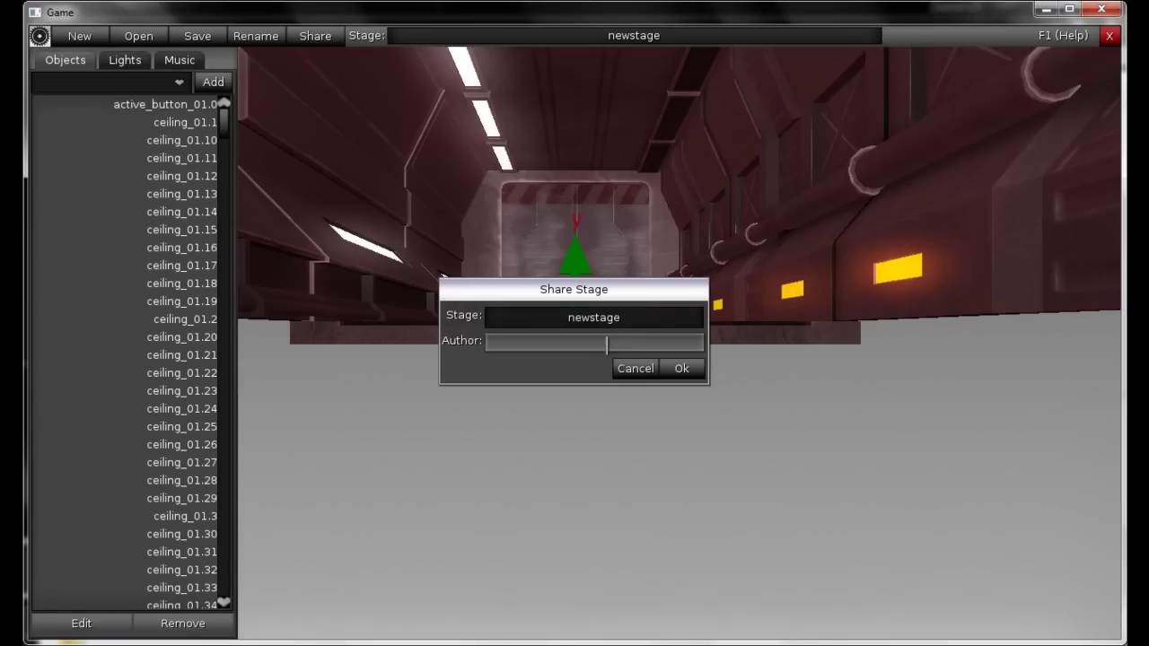
click(608, 348)
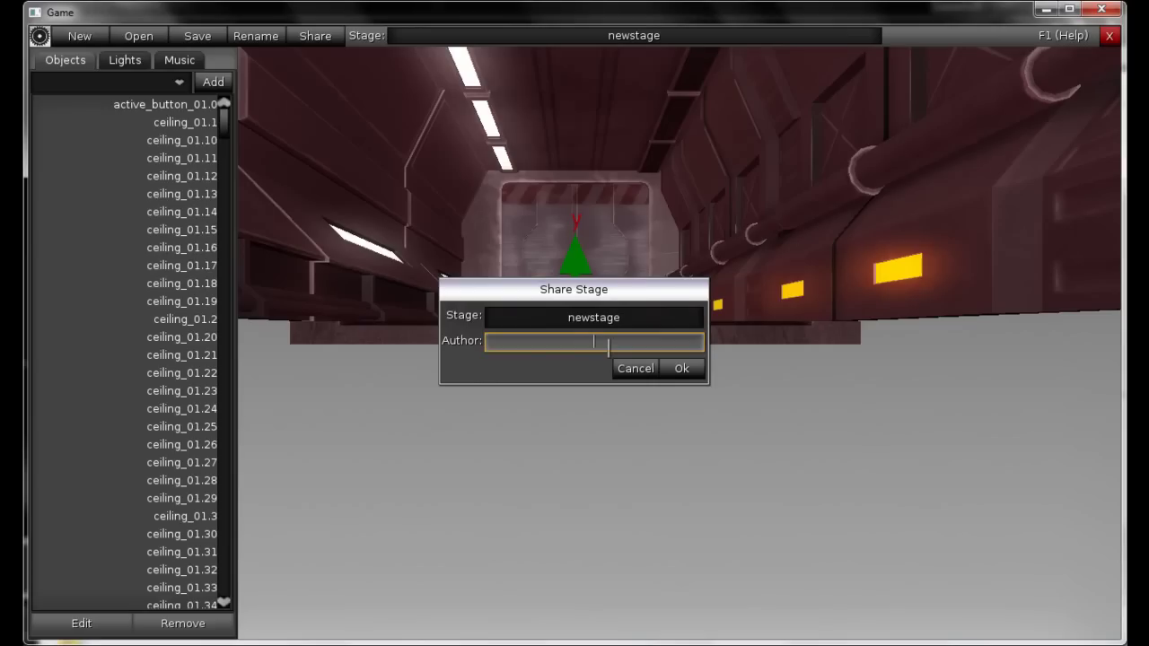
text(Aymar@9heads)
click(692, 375)
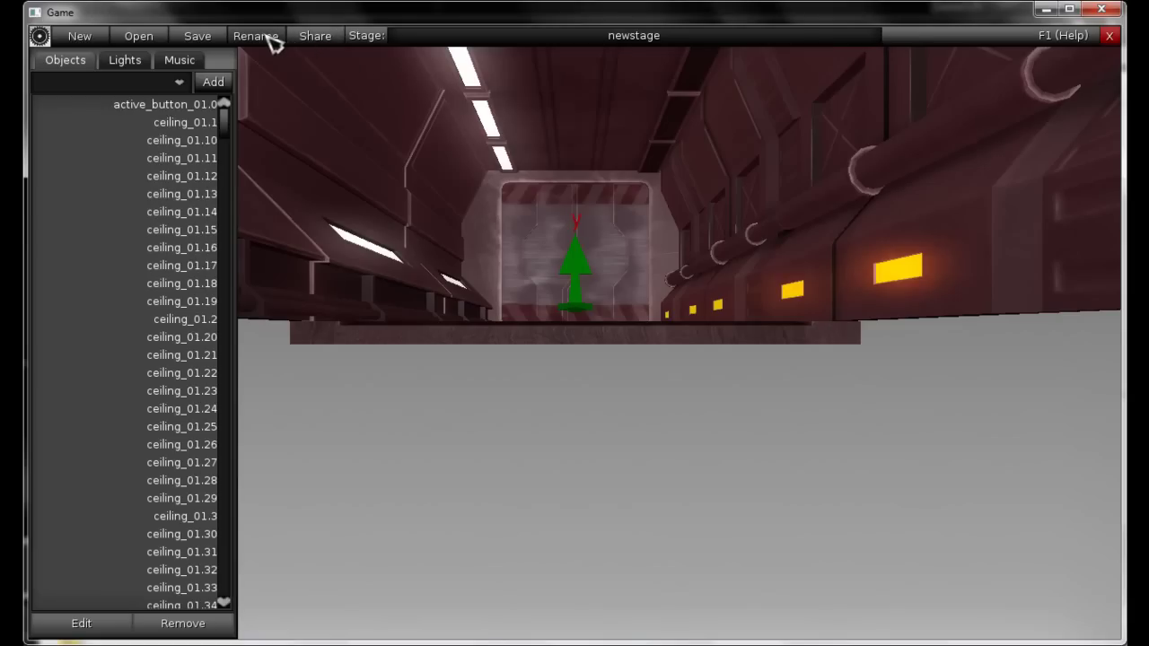
Share newstage again and get refused because the name is already taken
click(328, 38)
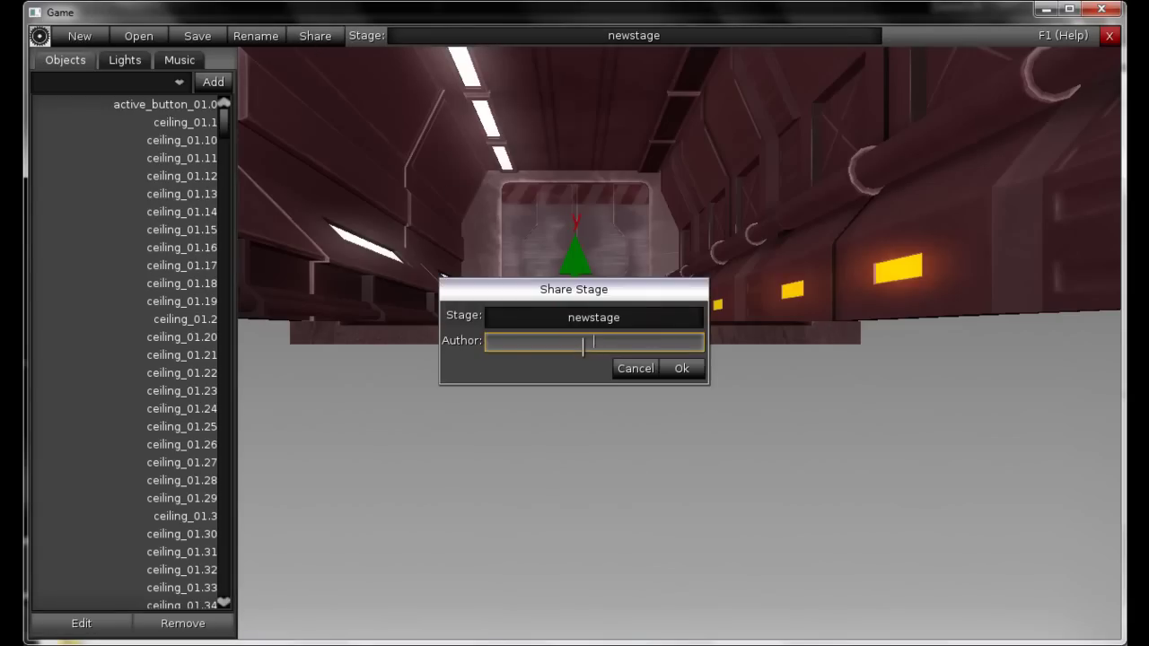
text(Aymar@9heads)
click(690, 373)
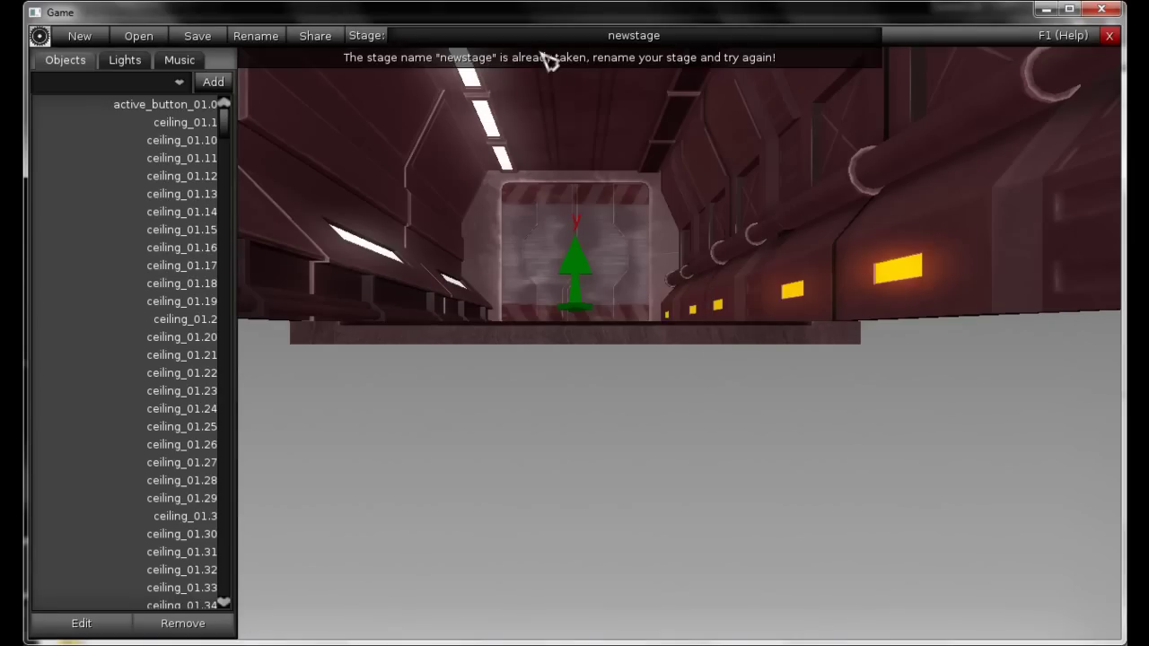
Rename the stage to 'newstage_2'
click(256, 35)
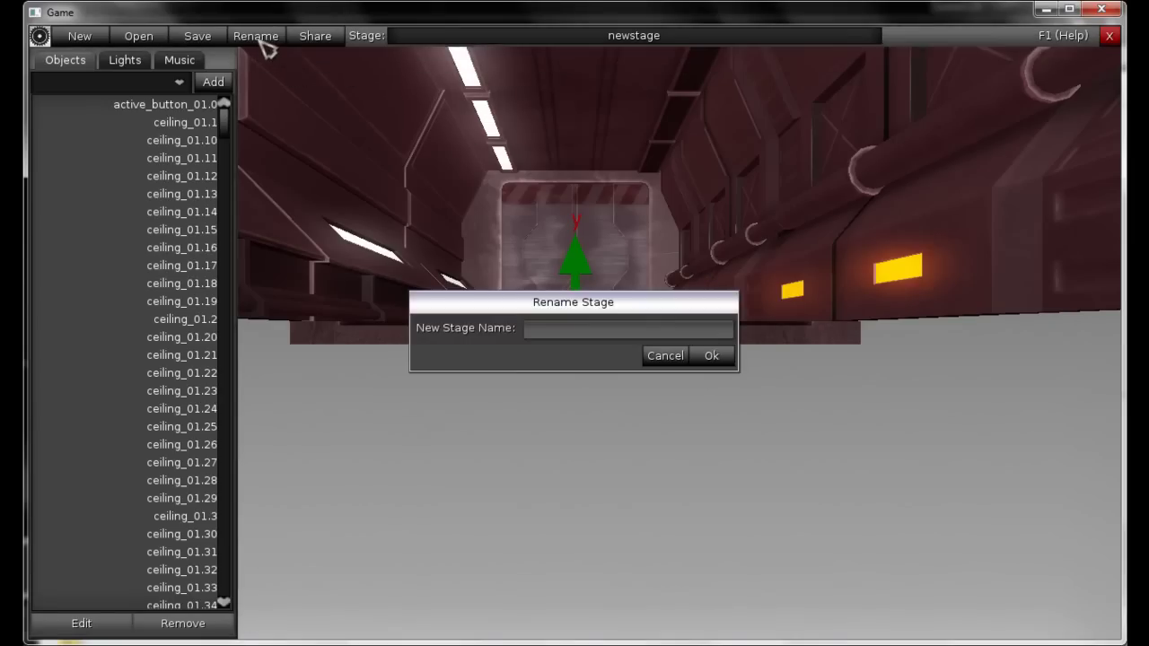
text(newstage)
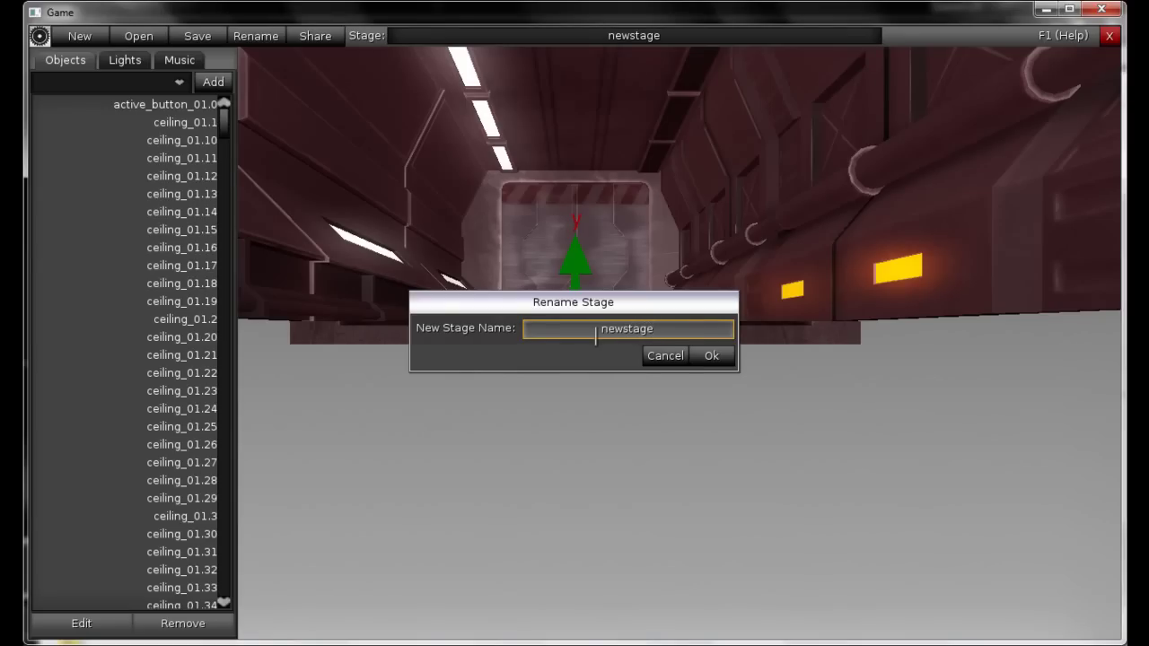
text(_2)
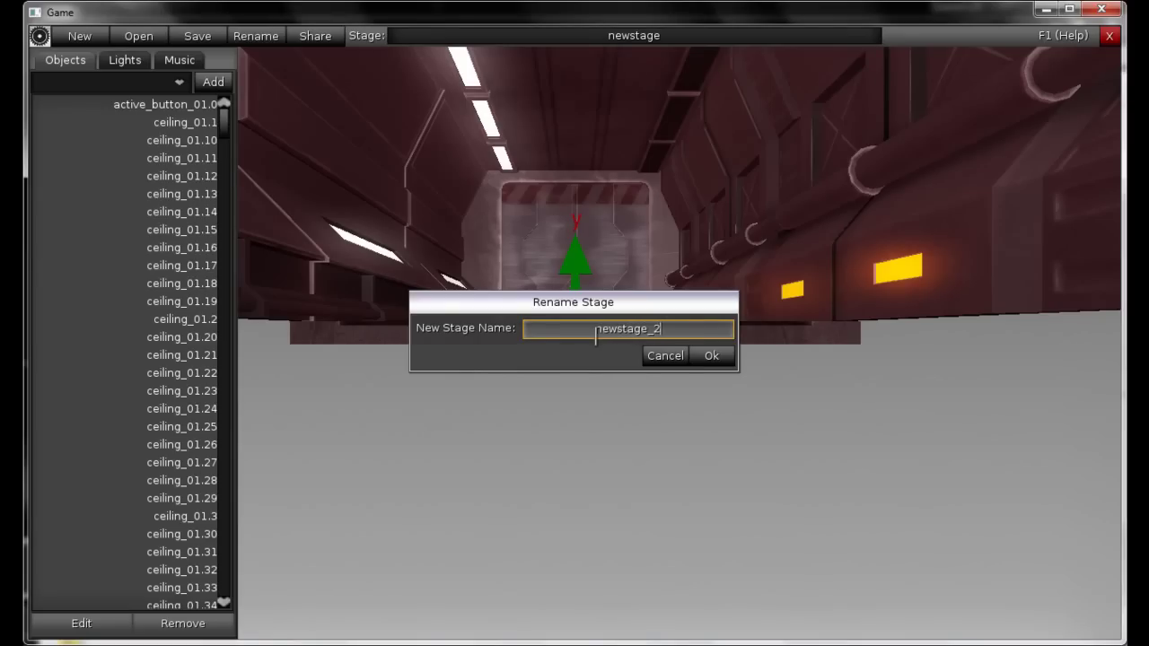
click(713, 357)
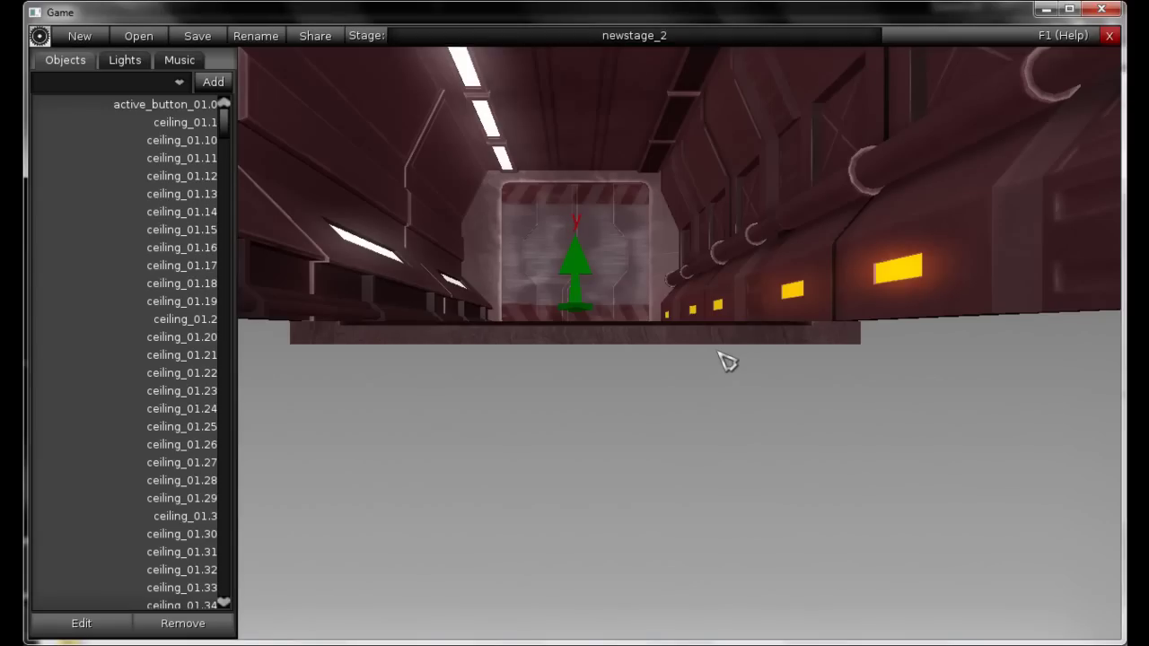
Upload newstage_2 to the community under the author's name, then close the editor
click(316, 37)
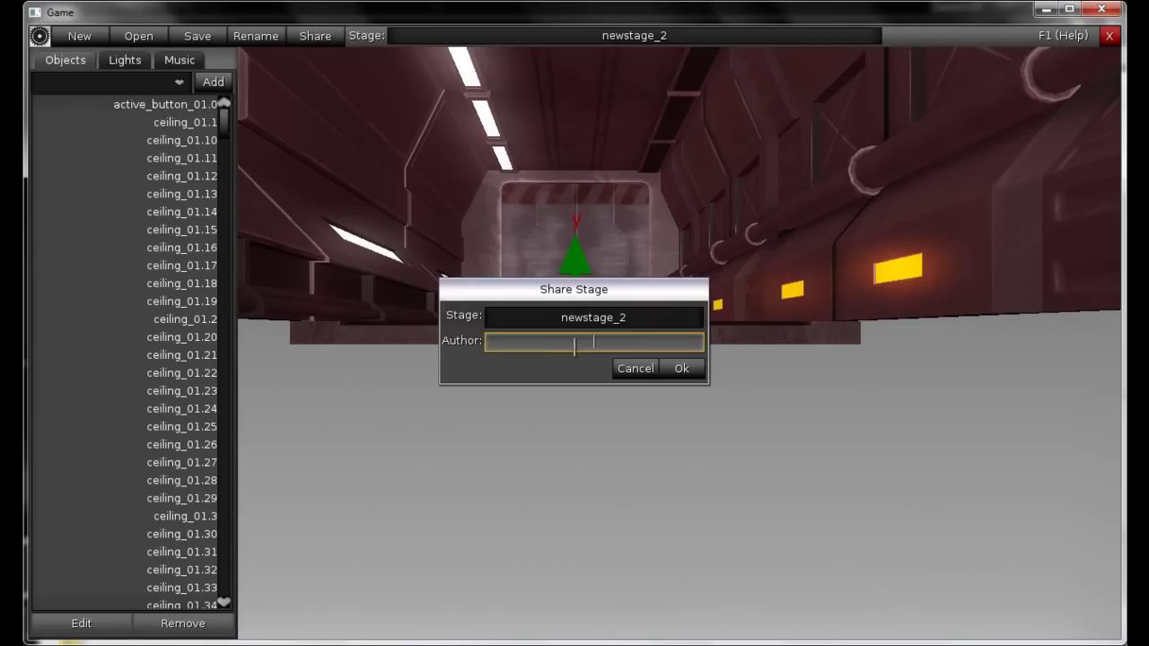
text(Aymar@9heads)
click(697, 371)
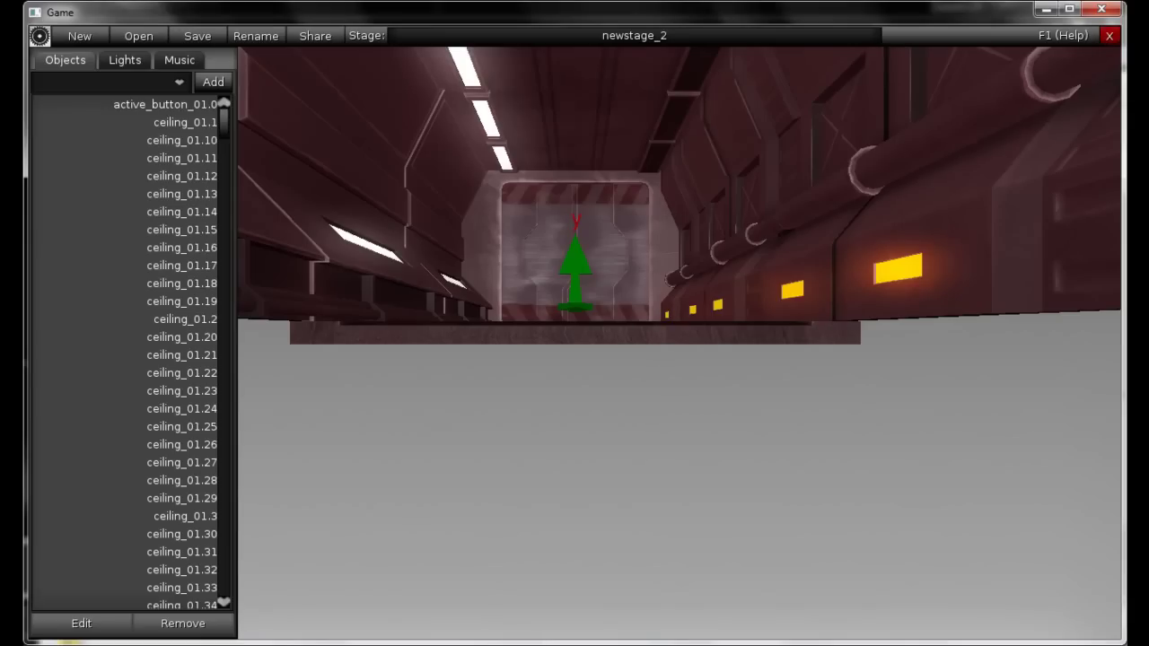
click(1110, 35)
Finish closing the editor and run Vitrum.exe from the Vitrum folder
click(1110, 35)
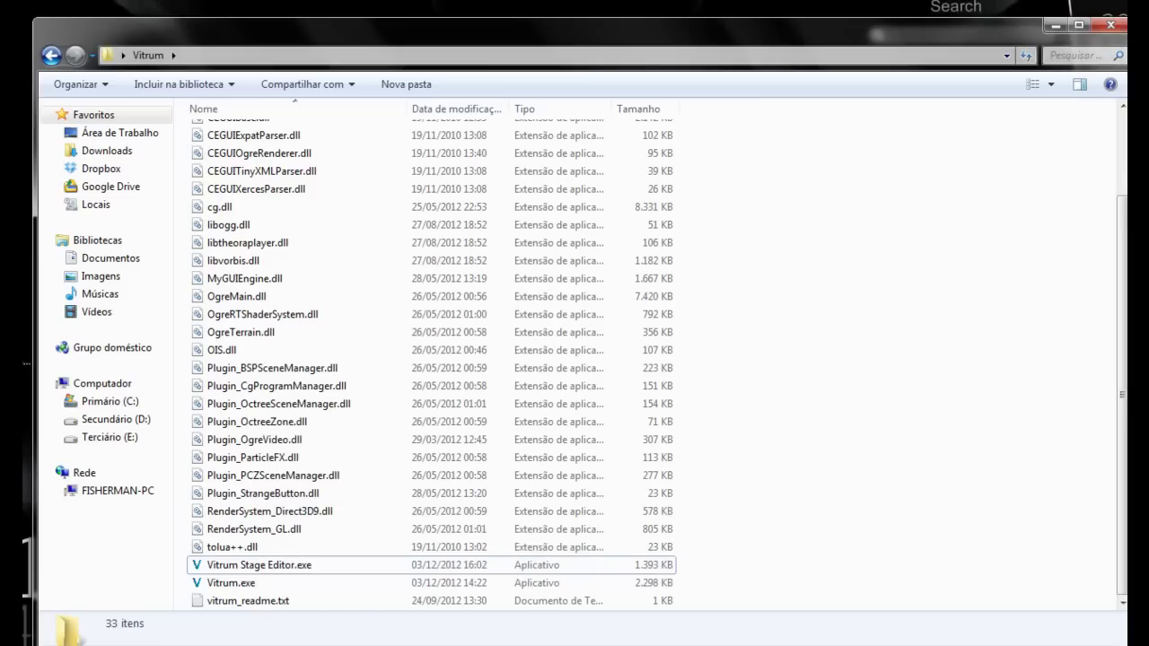
click(360, 582)
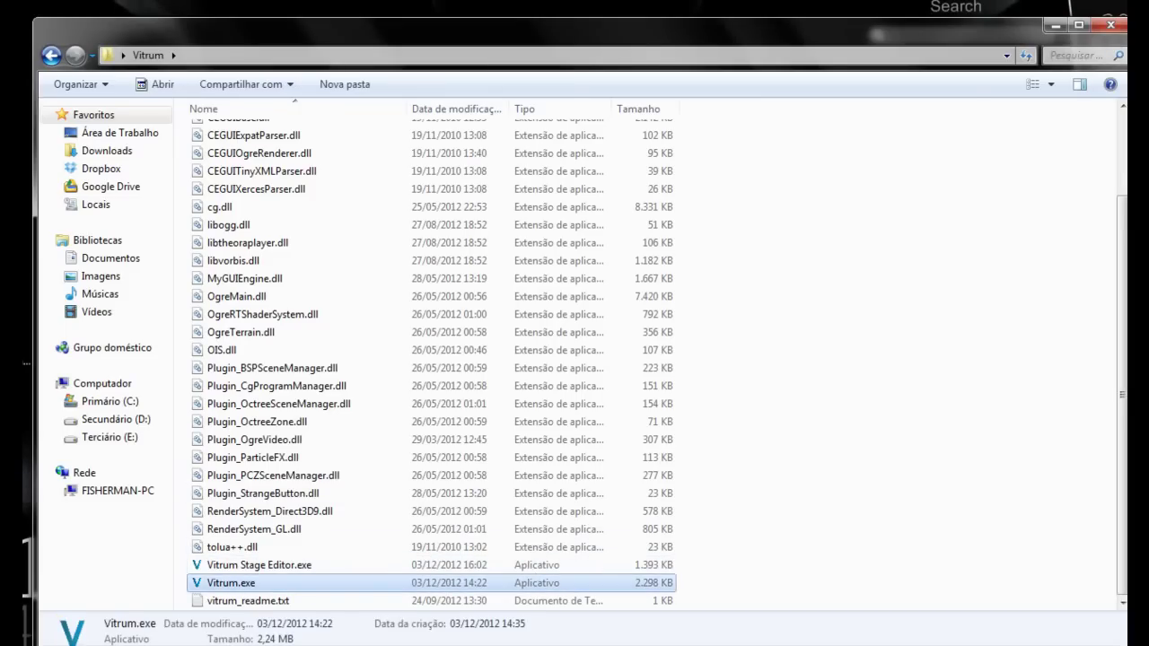
key(Return)
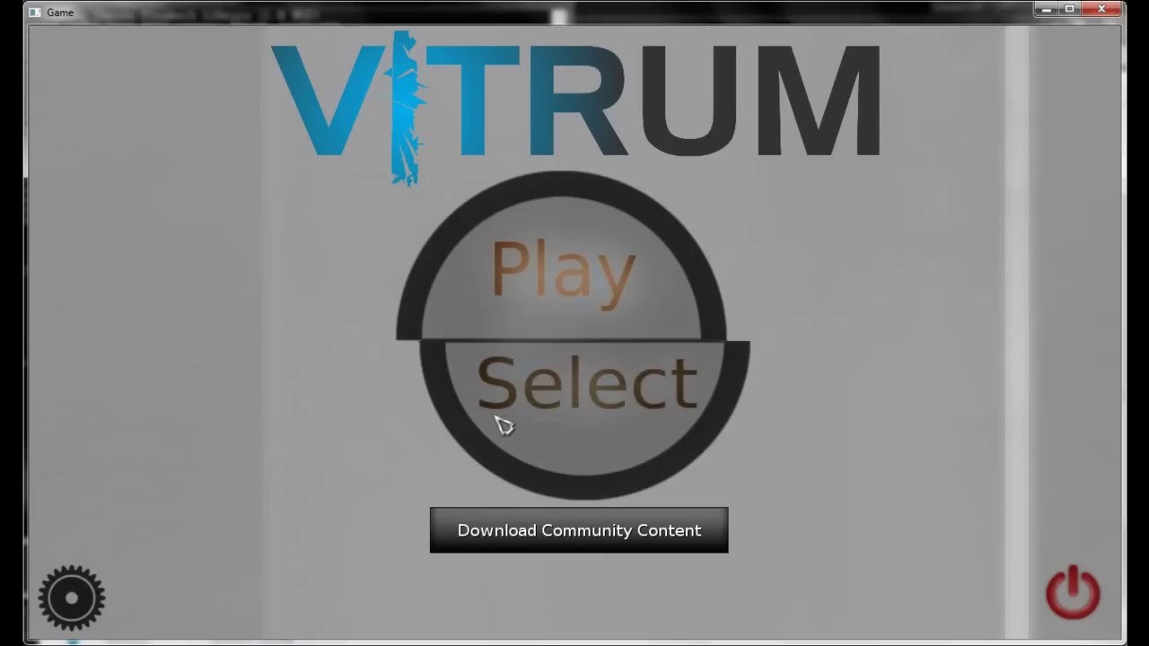
Download the newstage_2 stage from Community Content
click(543, 531)
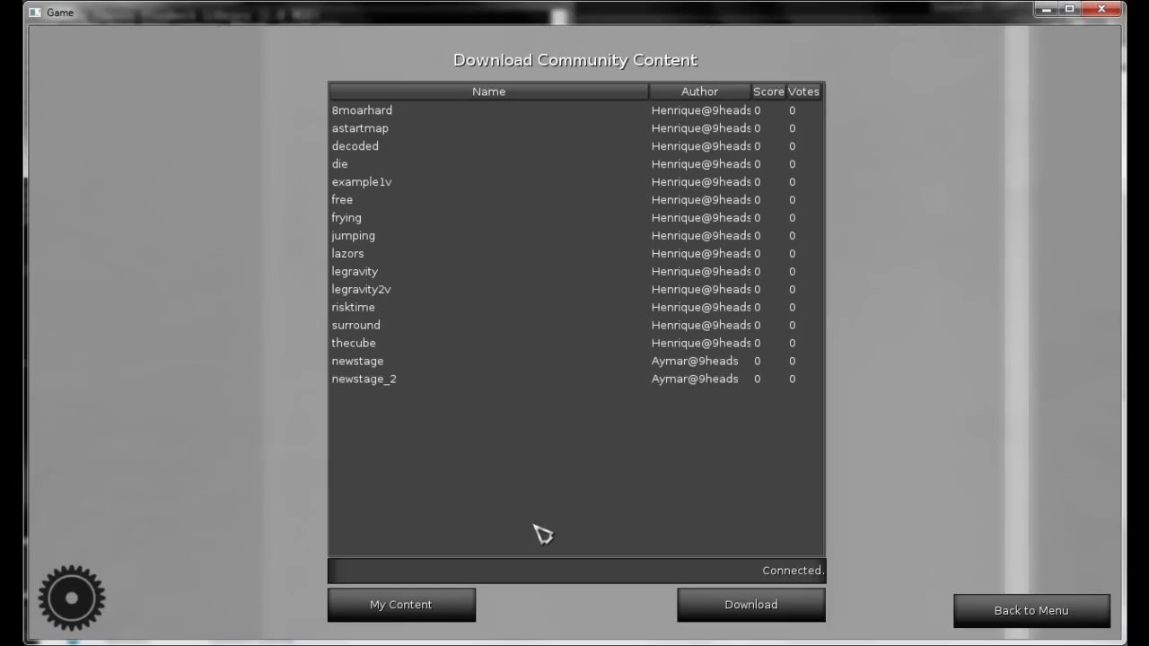
click(413, 386)
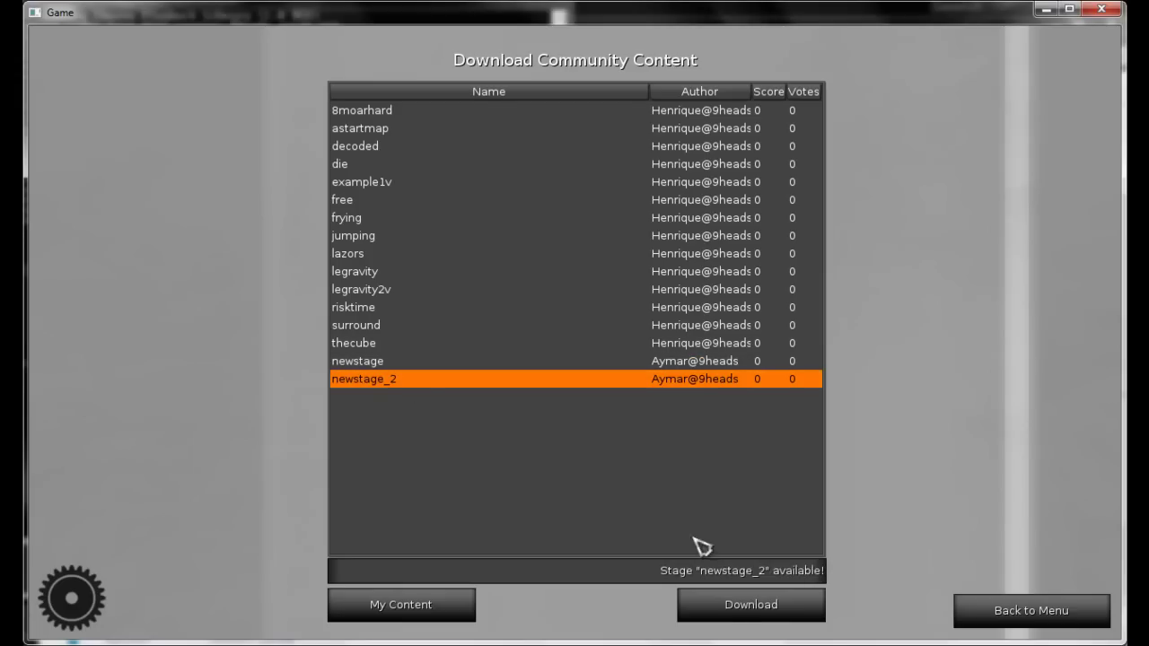
click(741, 618)
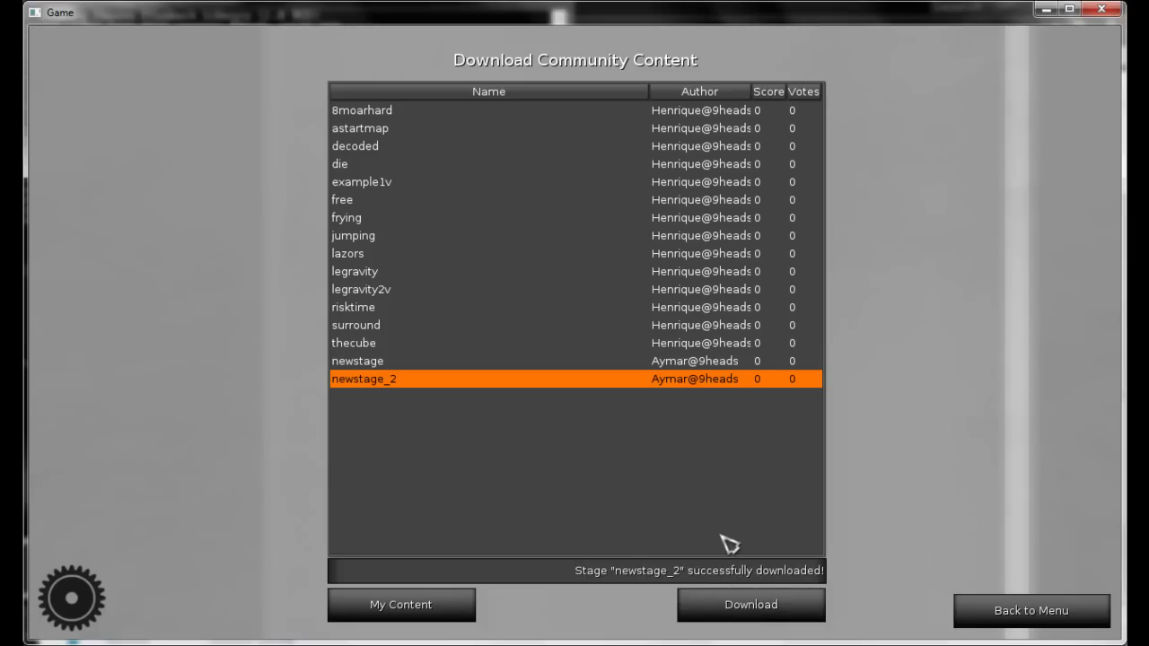
Select the downloaded newstage_2 in the My Content stage list
click(455, 607)
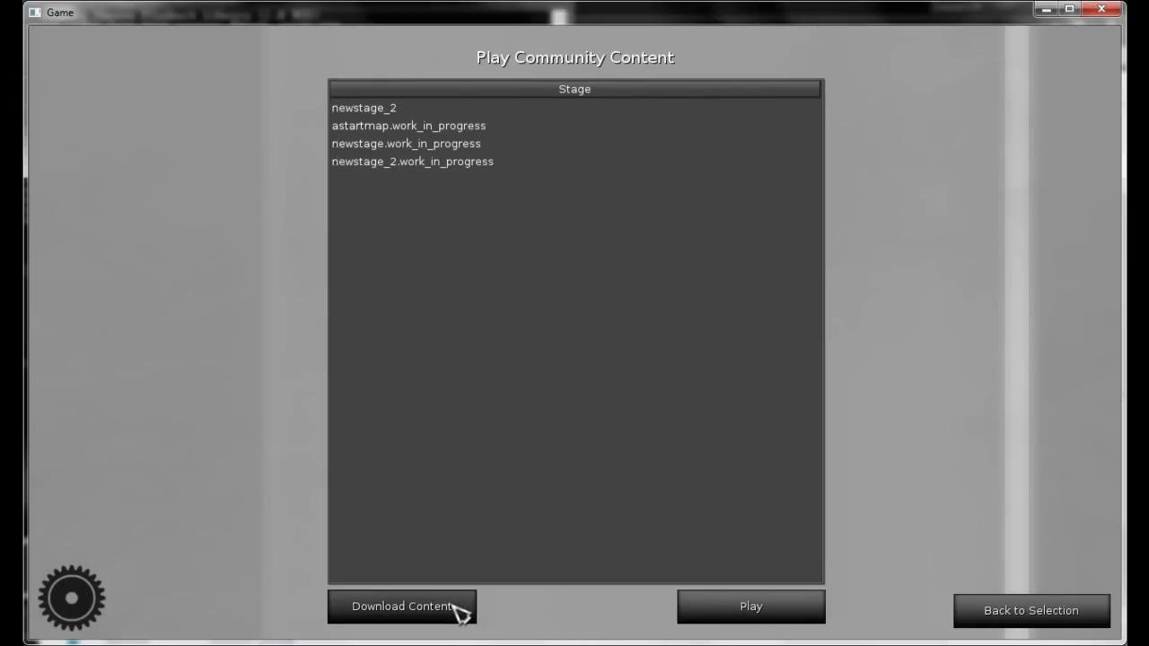
click(462, 161)
click(464, 145)
click(468, 127)
click(467, 108)
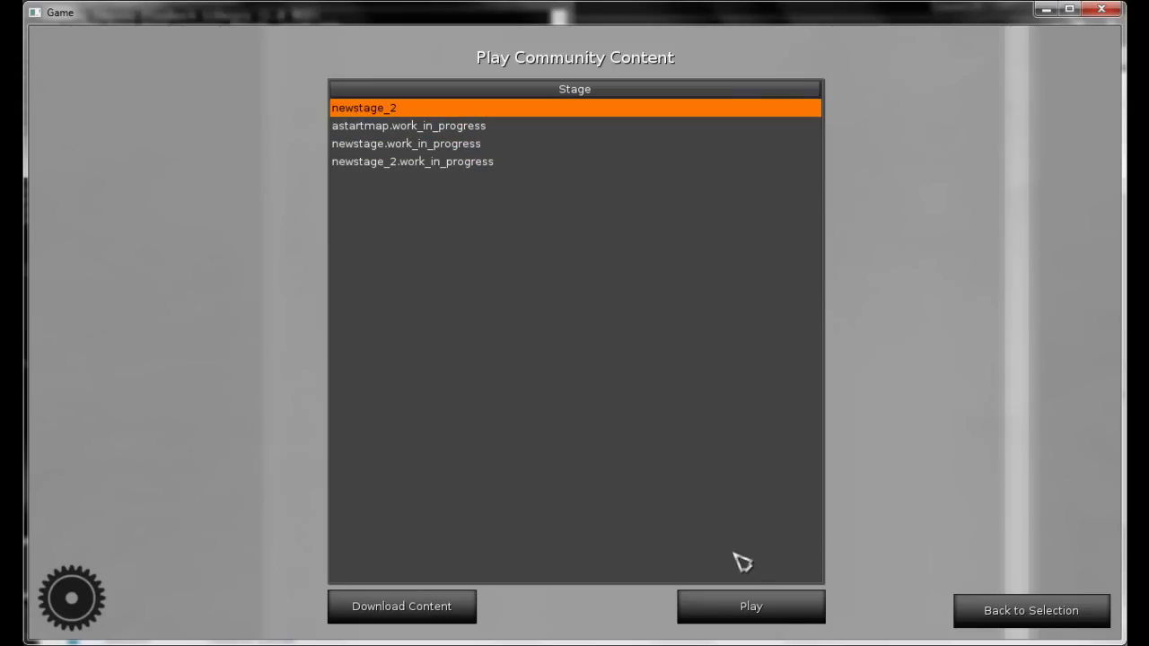
Run newstage_2 past the turret and platform to the finish: 0 deaths in 0:7
click(752, 606)
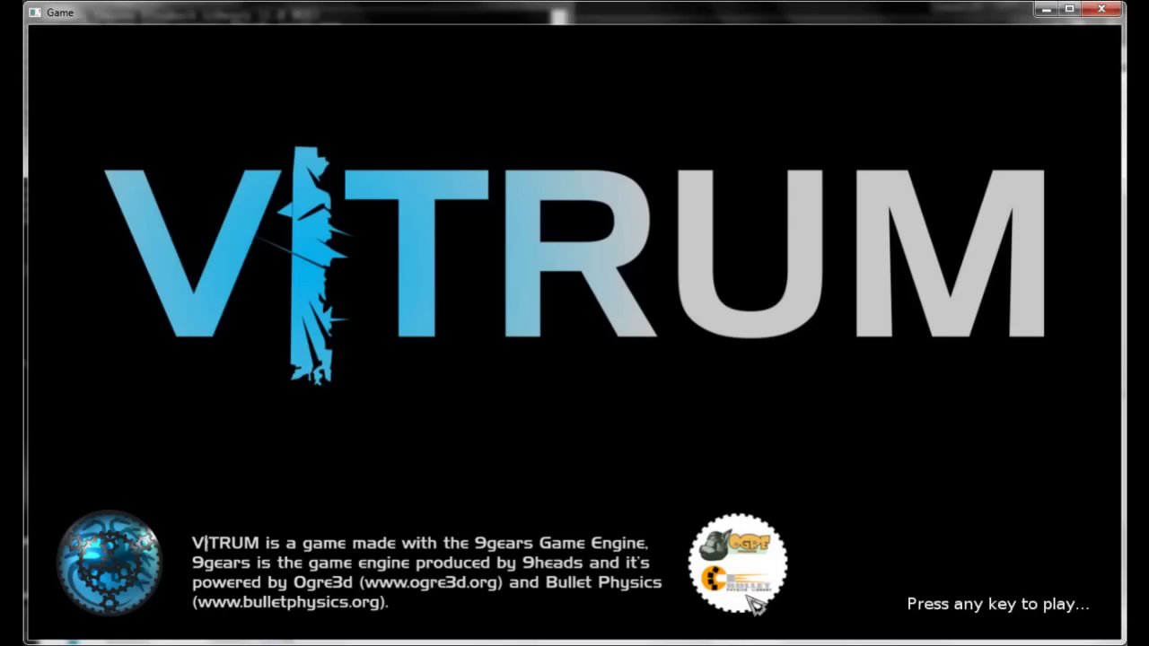
key(Return)
key(w)
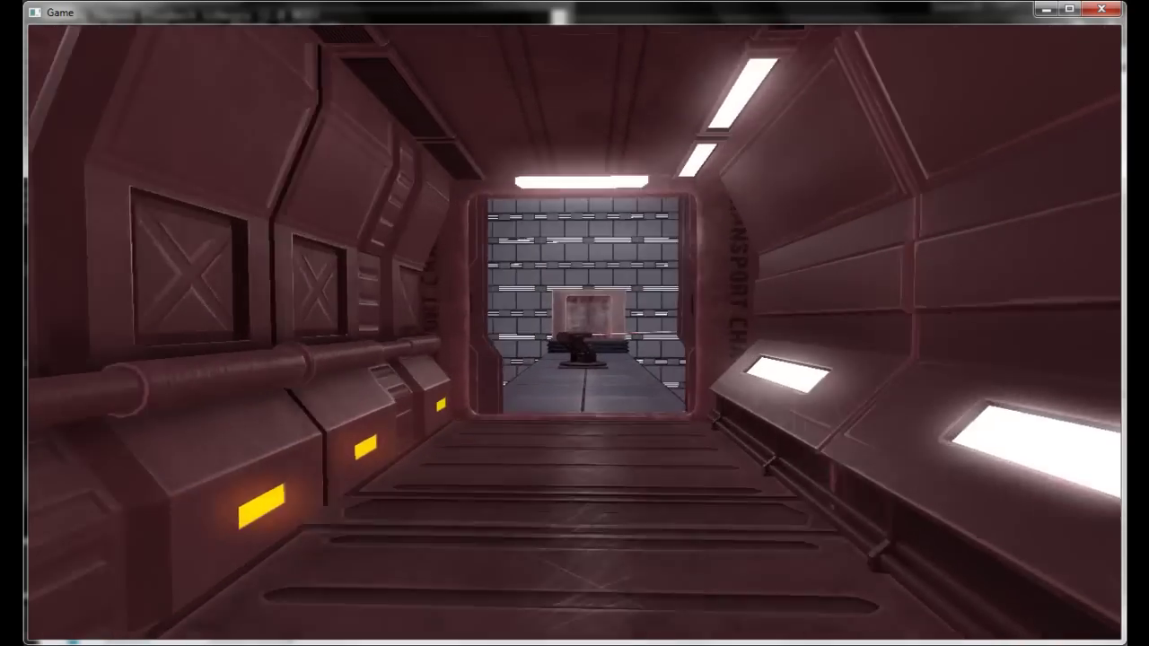
key(w)
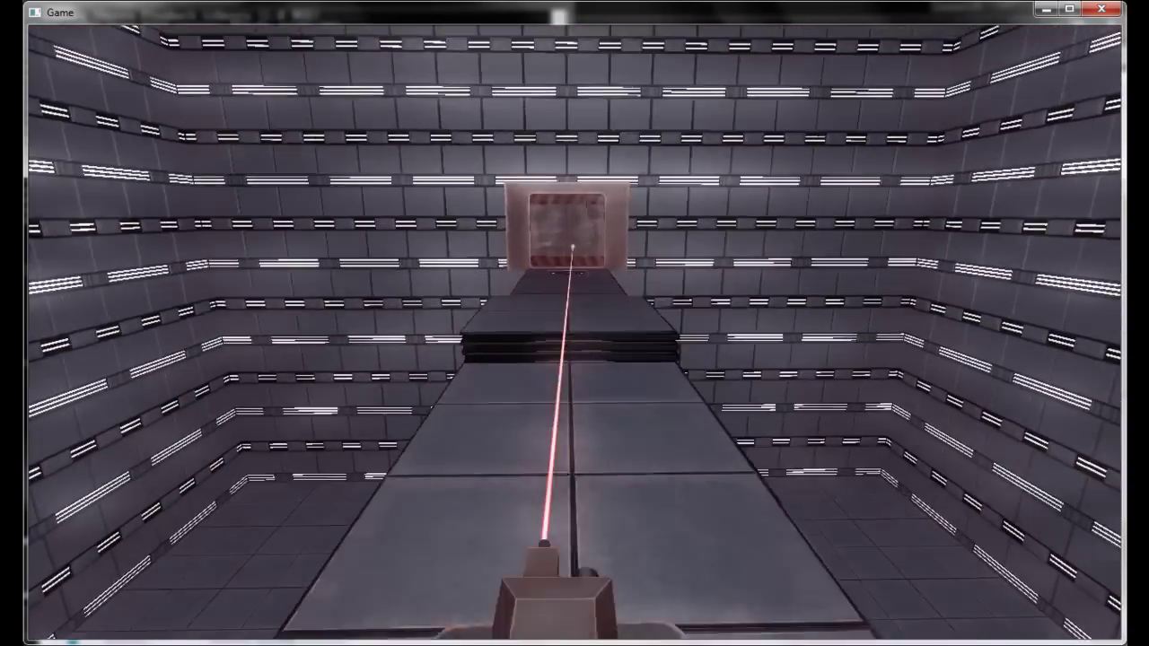
key(w)
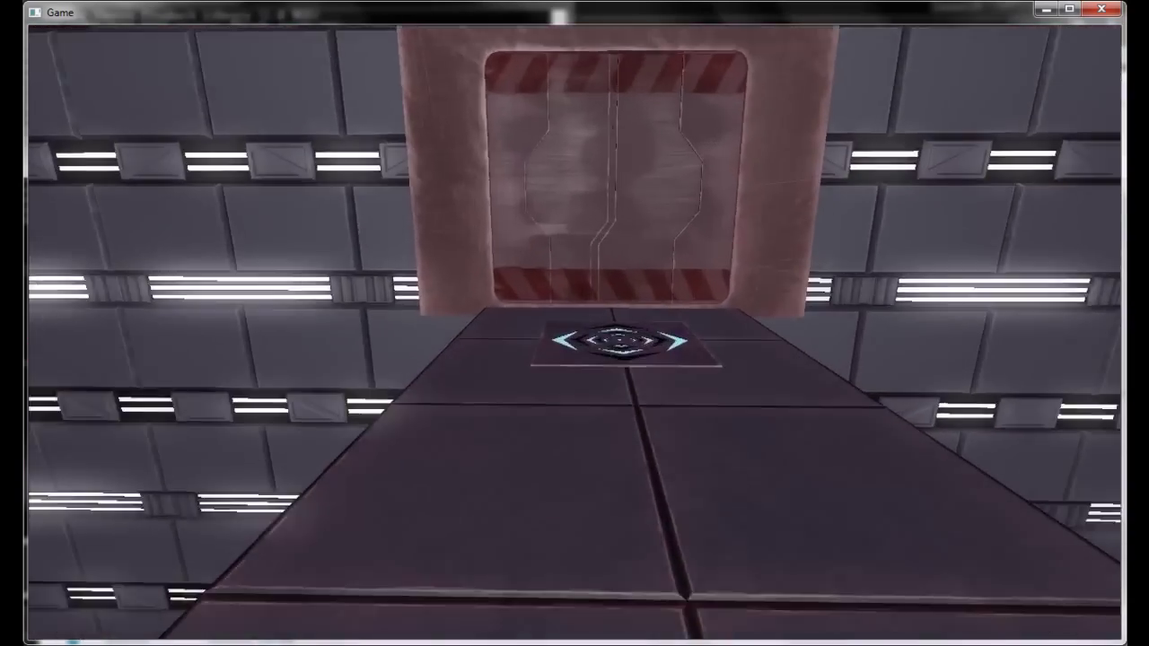
key(w)
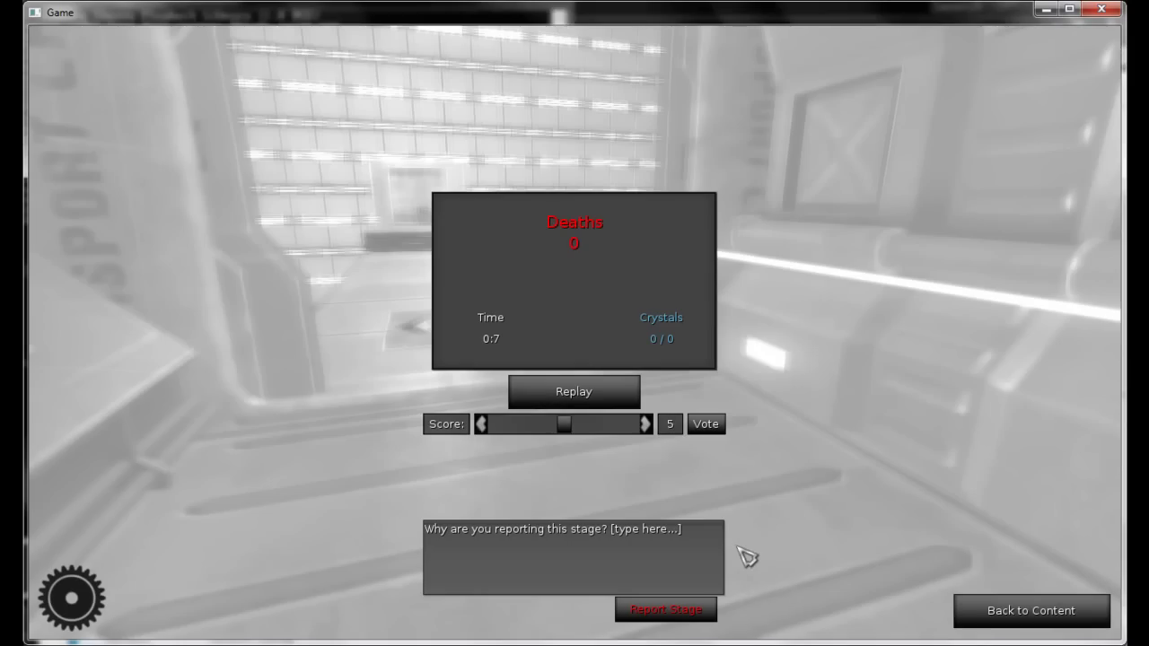
Vote newstage_2 a score of 10, report it as 'Stage is duplicated!', and return to the content list
drag(570, 425, 646, 439)
click(709, 429)
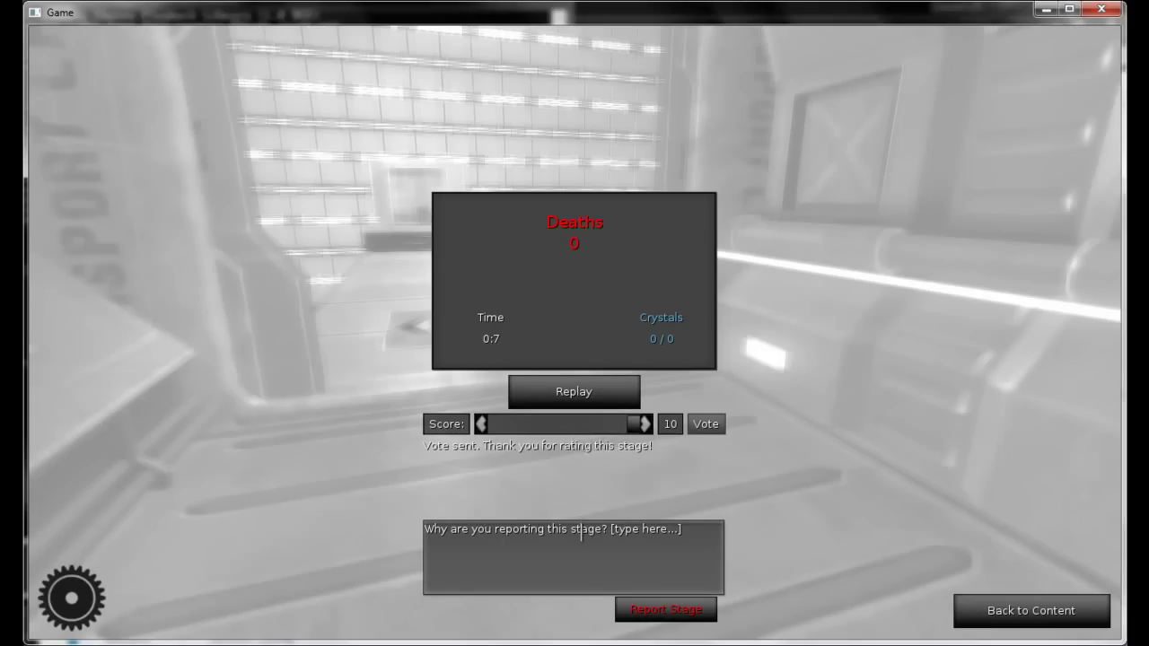
drag(709, 532, 408, 541)
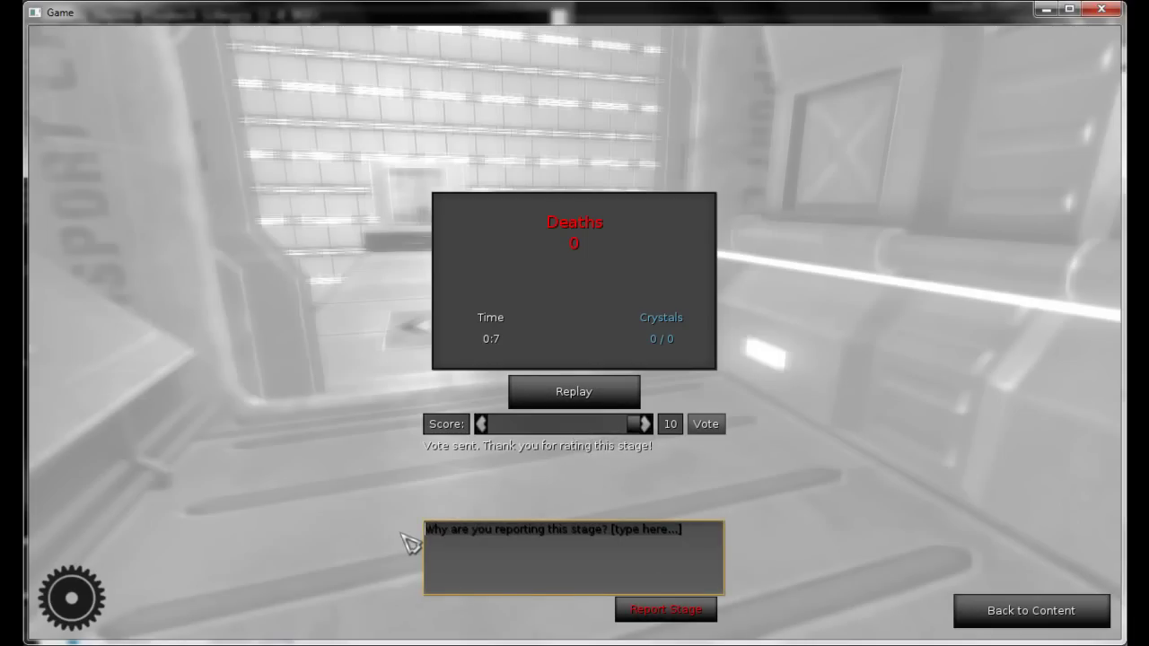
text(Stage is duplicated!)
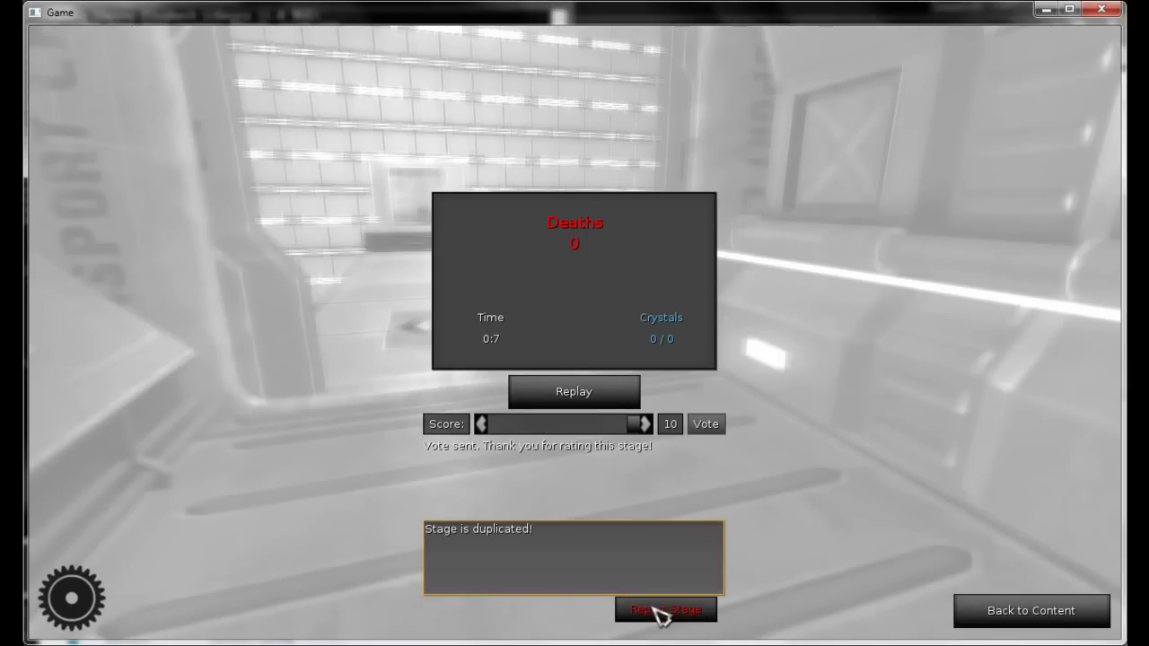
click(658, 612)
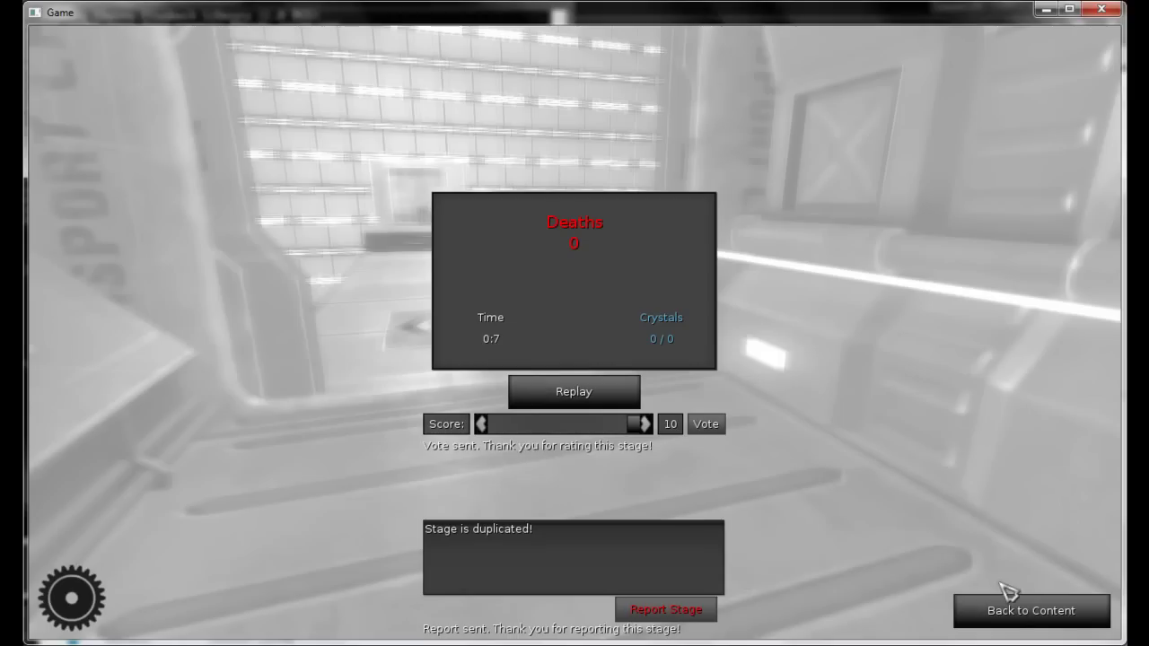
click(1013, 614)
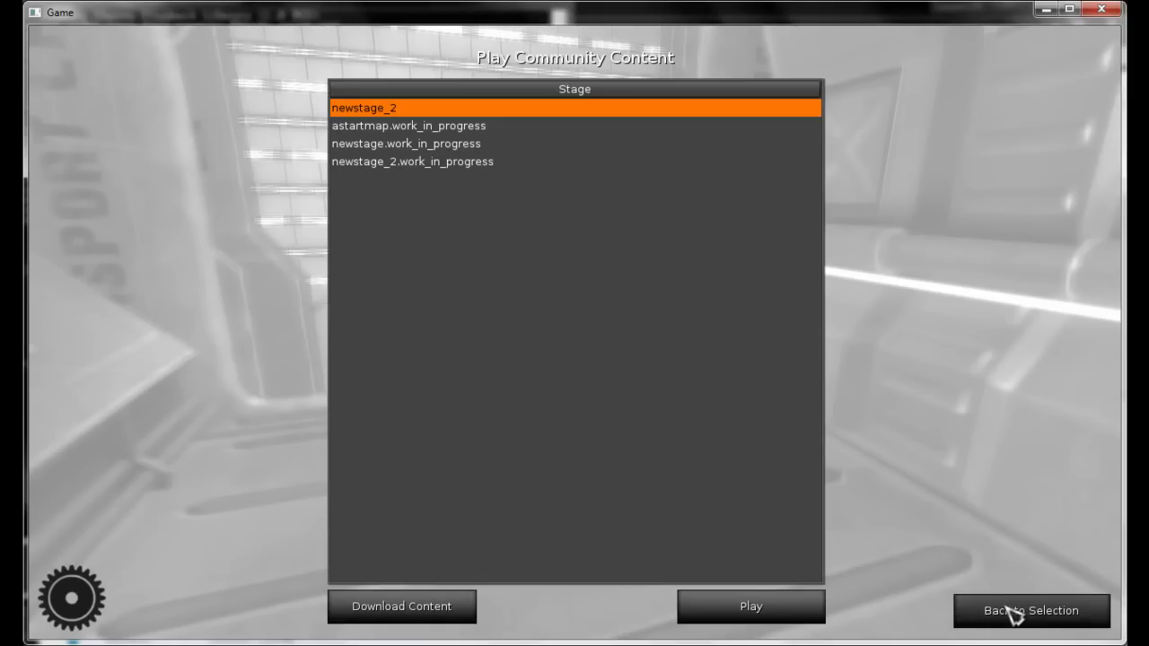
Confirm newstage_2 in the download list shows score 10 from 1 vote, then quit Vitrum
click(440, 616)
click(409, 384)
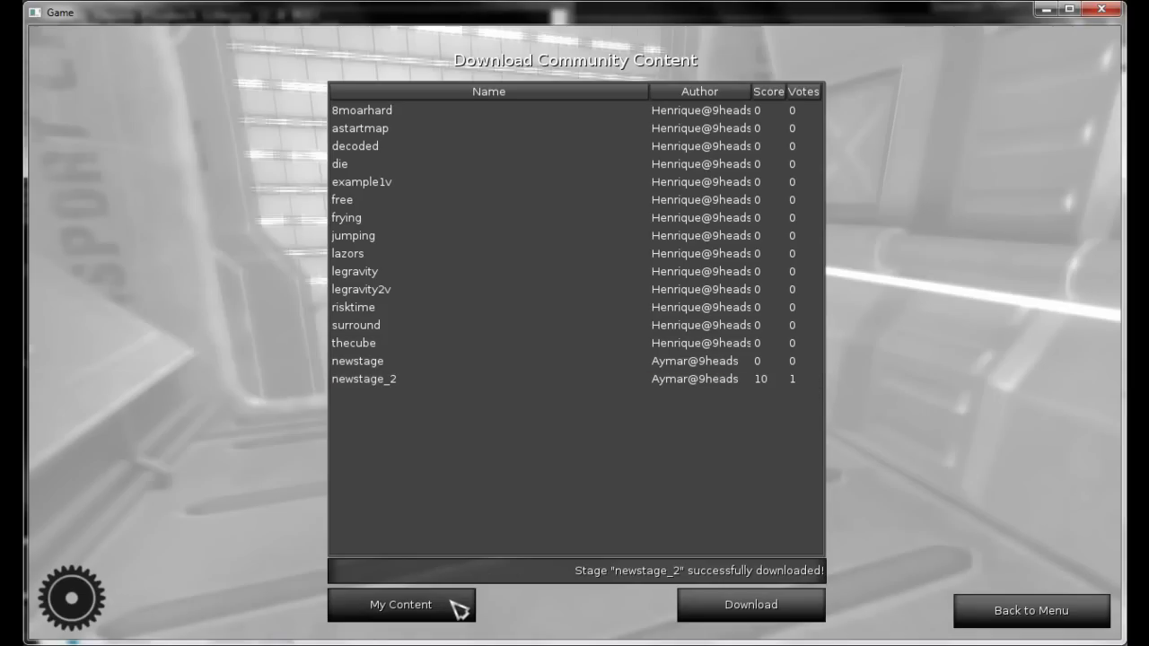
click(980, 609)
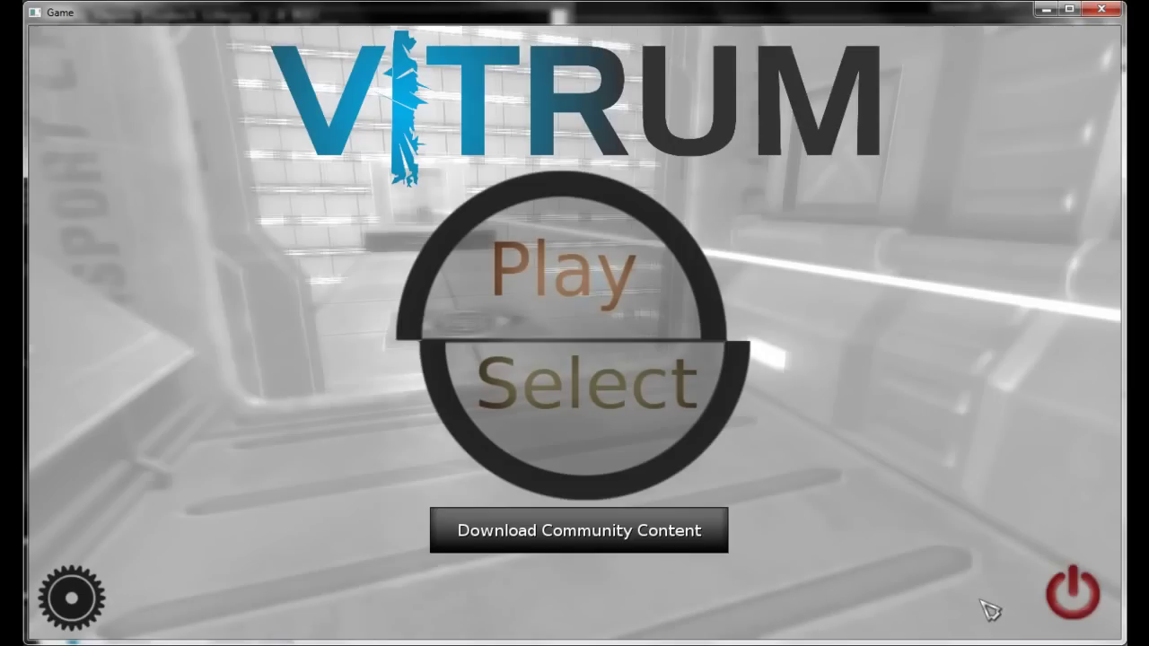
click(1066, 597)
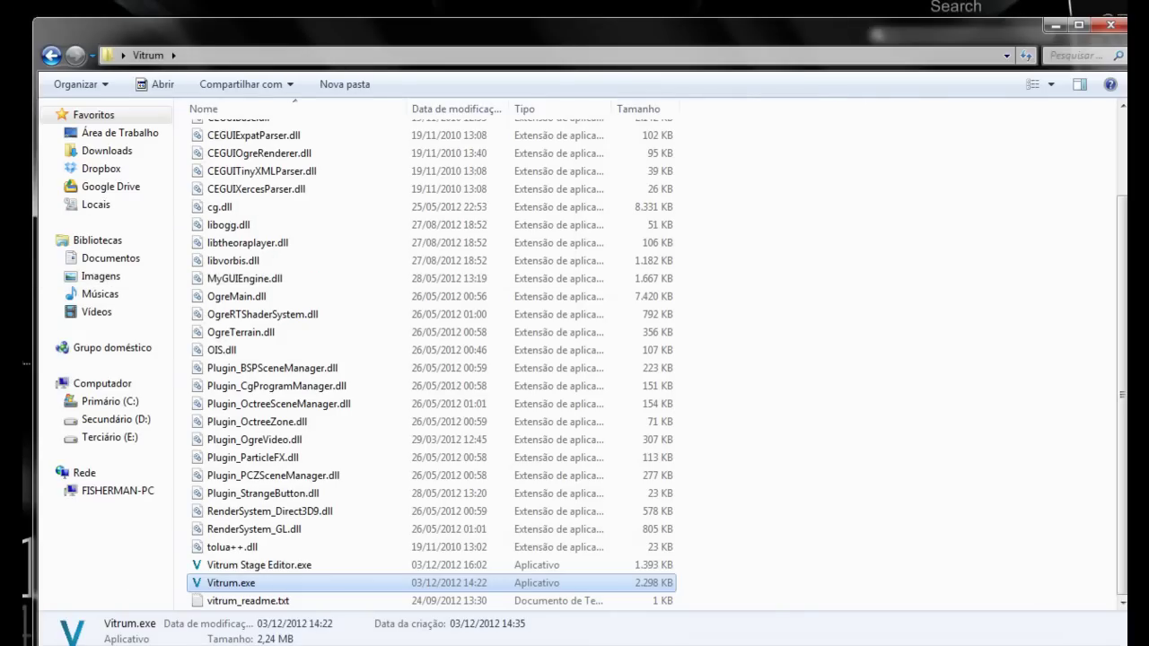